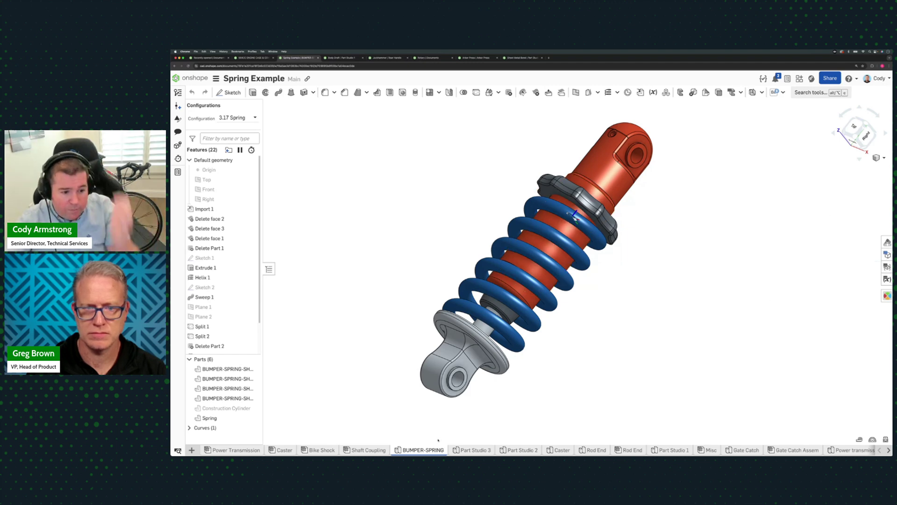
# Step: Open the Bike Shock assembly and highlight the Spring instance to locate it in the model and bill of materials
pyautogui.click(331, 450)
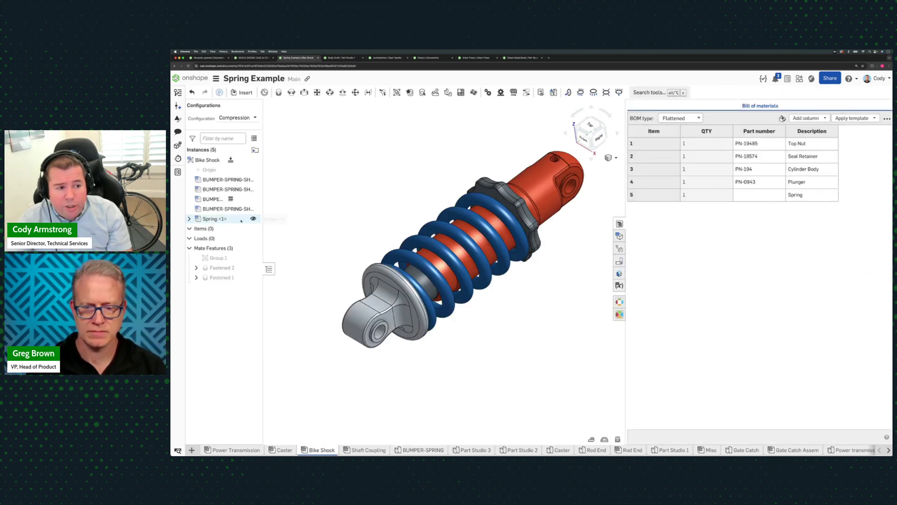
pyautogui.click(220, 219)
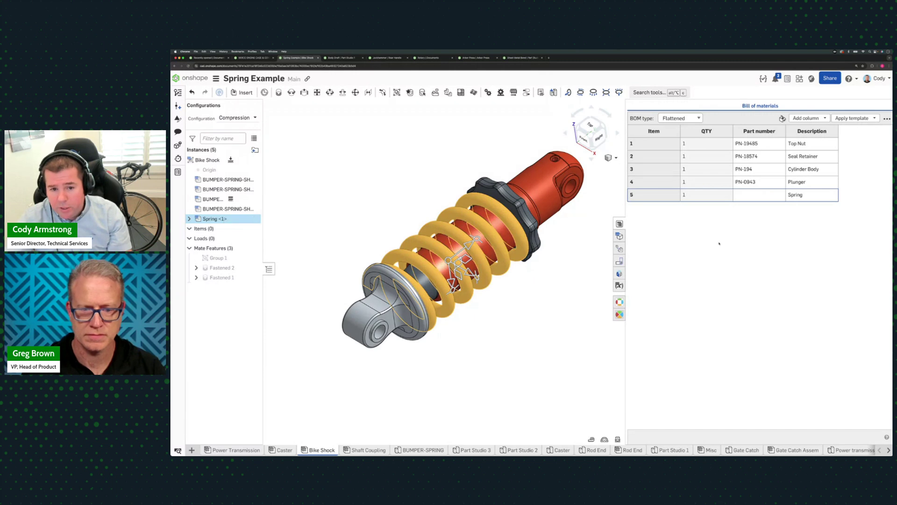
pyautogui.click(375, 153)
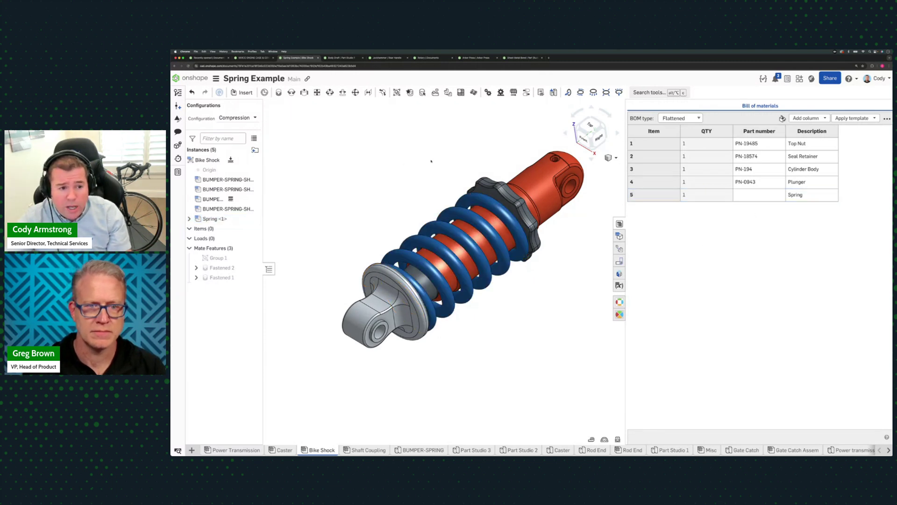
pyautogui.moveTo(430, 162); pyautogui.dragTo(456, 158, button='middle')
pyautogui.scroll(-1, 441, 158)
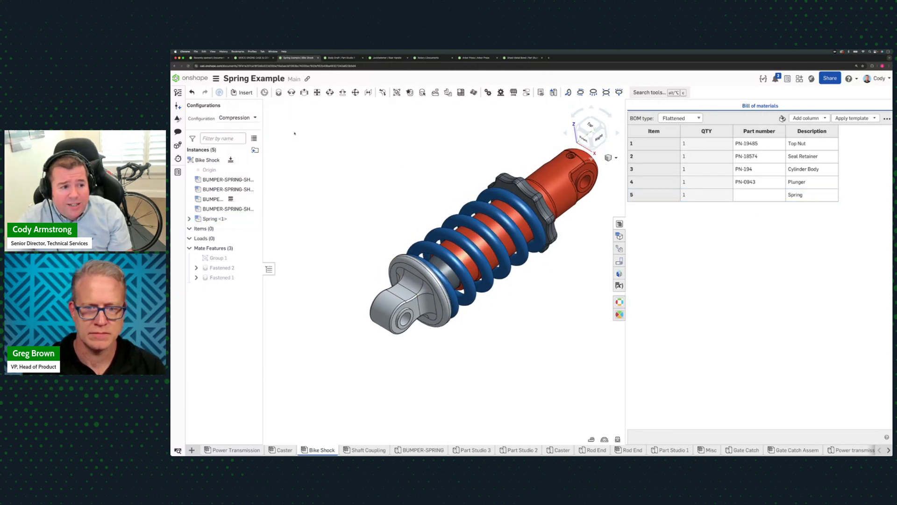
# Step: Switch the assembly's configuration to Rebound and back to Compression to compare the spring's part number in the bill of materials
pyautogui.click(241, 117)
pyautogui.click(233, 139)
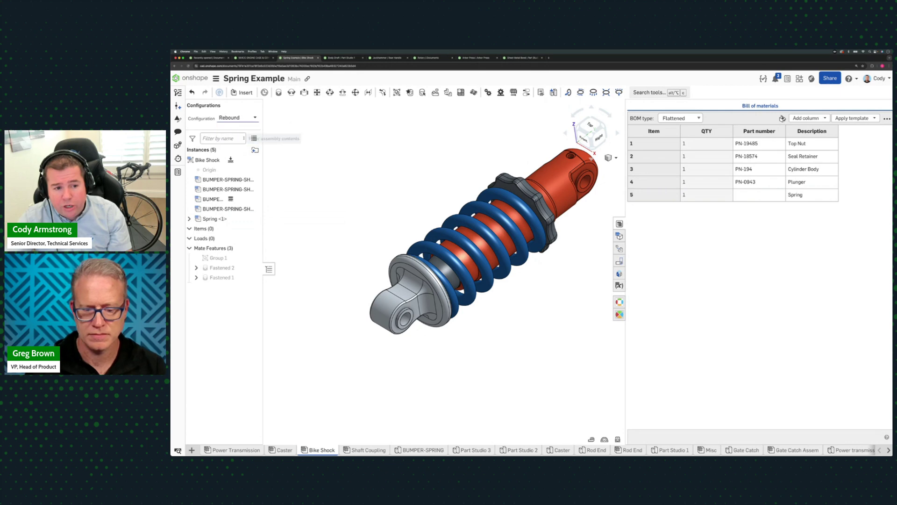
pyautogui.moveTo(455, 192); pyautogui.dragTo(457, 174, button='right')
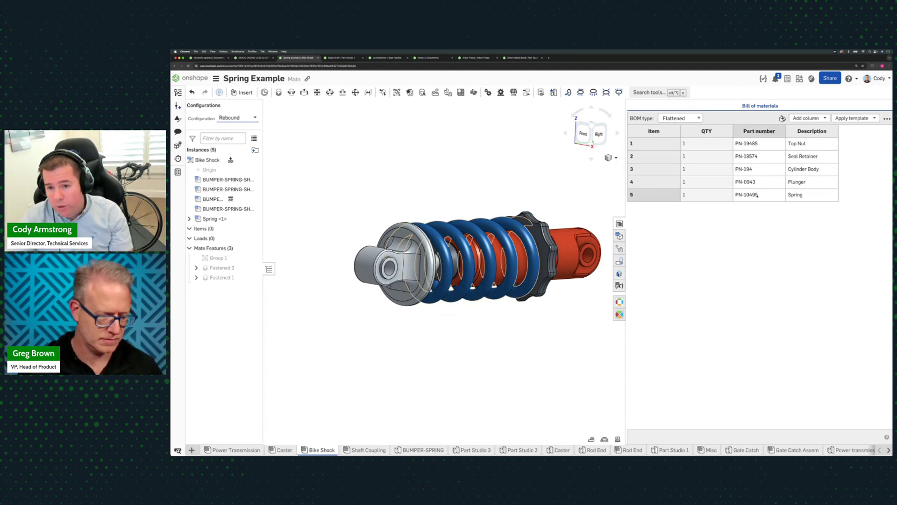
pyautogui.click(244, 118)
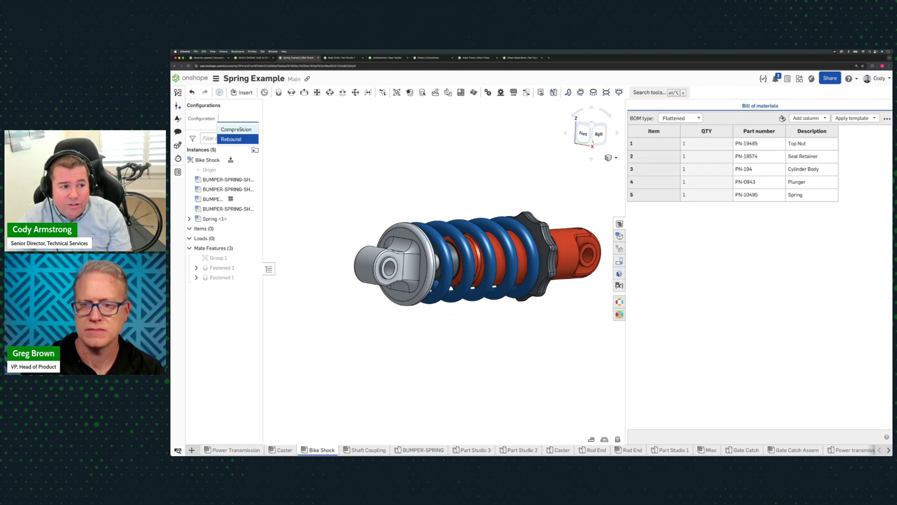
pyautogui.click(241, 126)
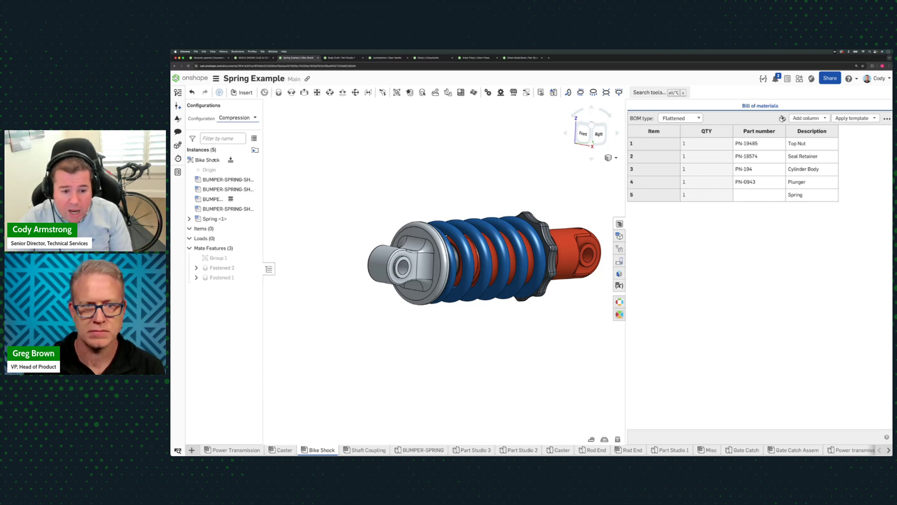
# Step: Exclude the Configuration input of the BUMPER-SPRING part studio from properties
pyautogui.click(434, 450)
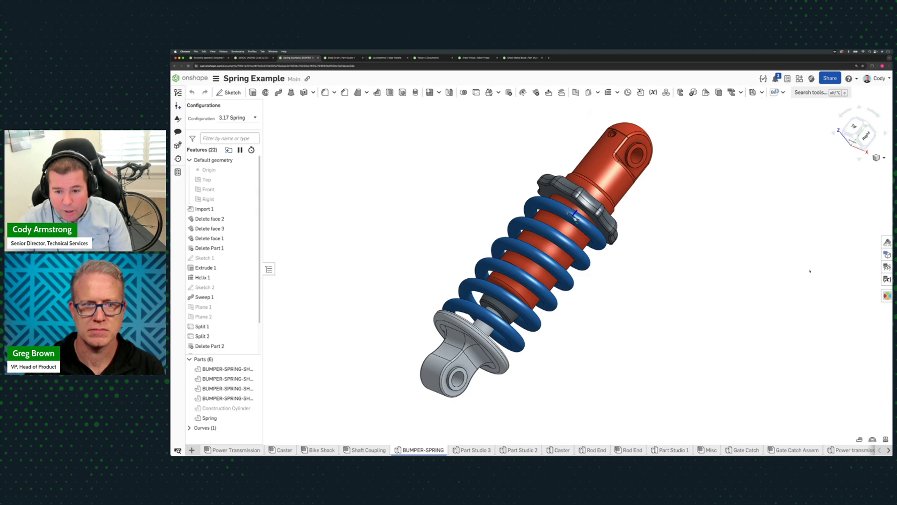
pyautogui.click(887, 255)
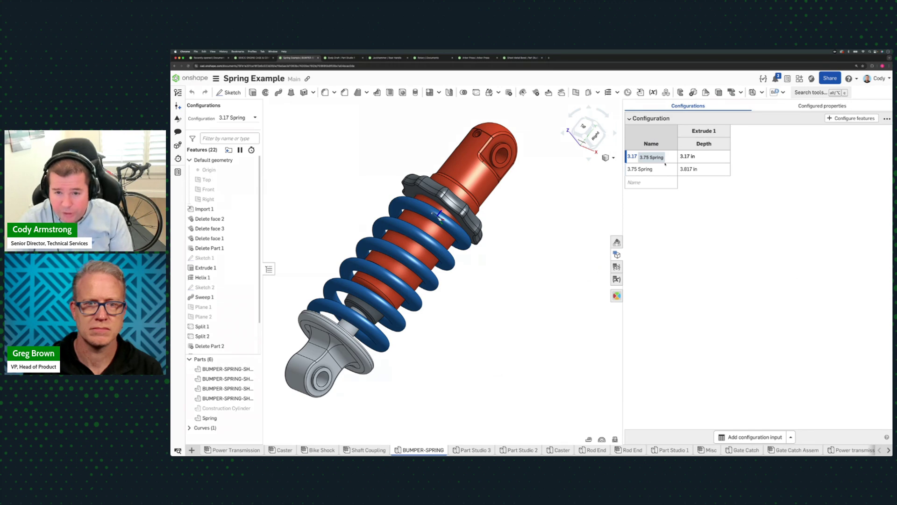
pyautogui.click(887, 119)
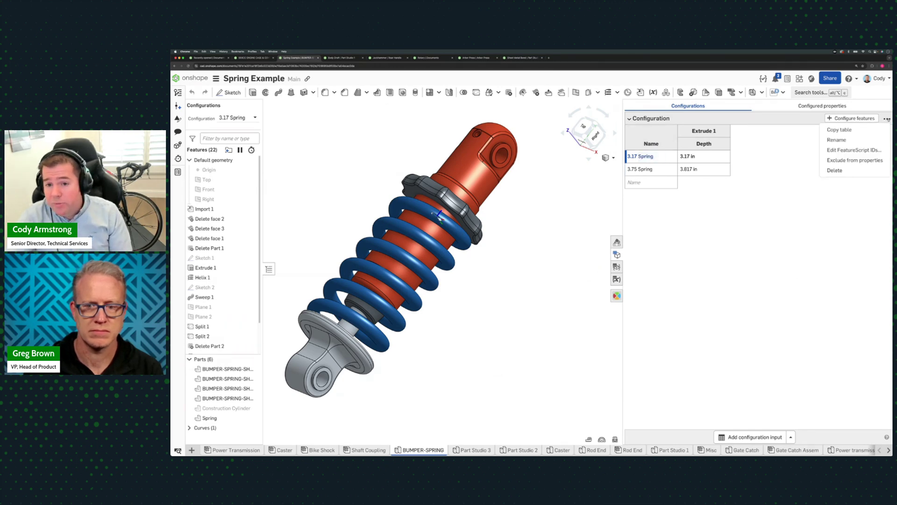
pyautogui.click(864, 160)
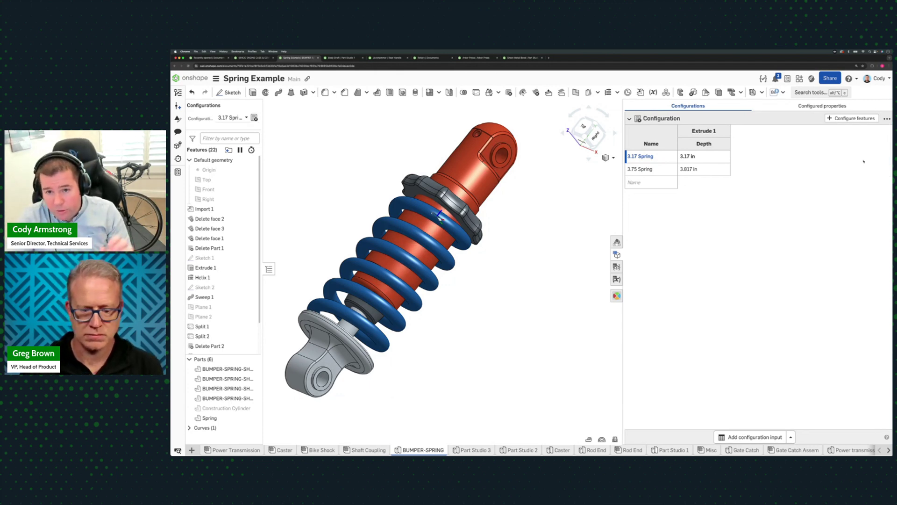
pyautogui.click(617, 255)
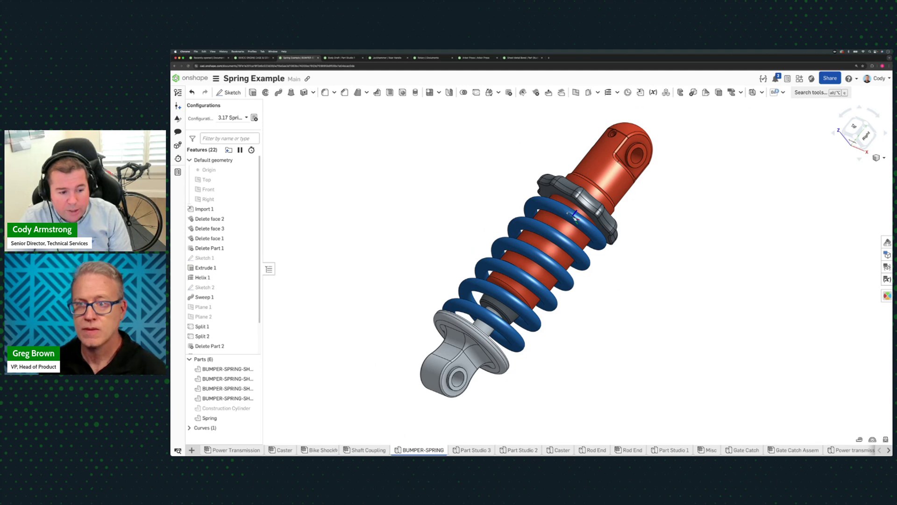
# Step: Return to the Bike Shock assembly, check the spring's part number, set the configuration to Rebound and close the bill of materials
pyautogui.click(323, 449)
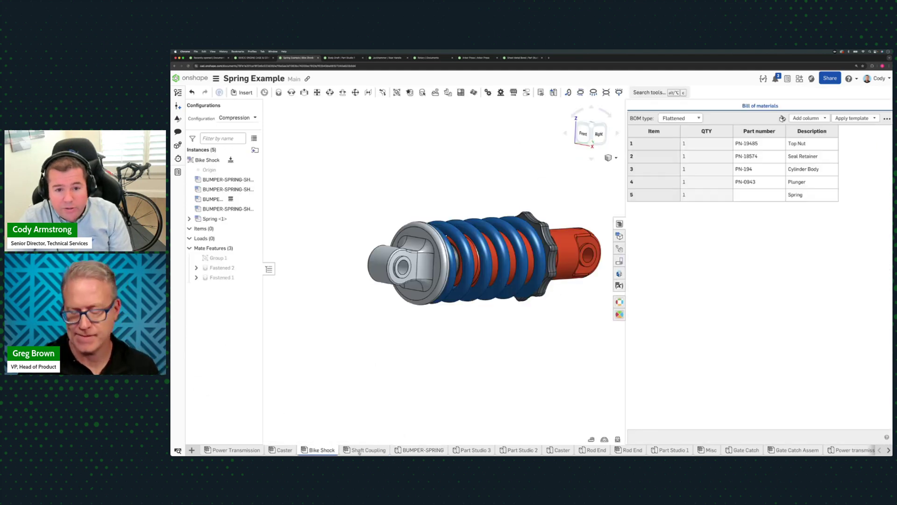
pyautogui.click(255, 119)
pyautogui.click(406, 134)
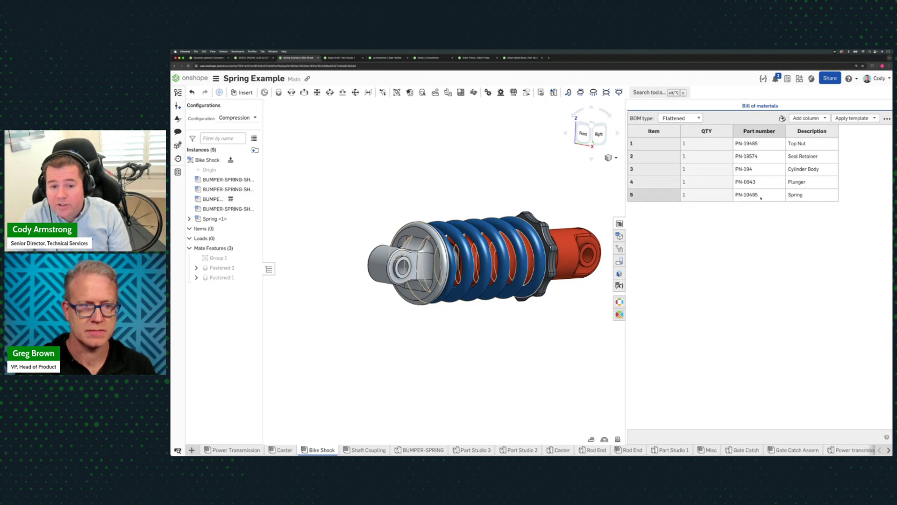
pyautogui.click(238, 118)
pyautogui.click(232, 138)
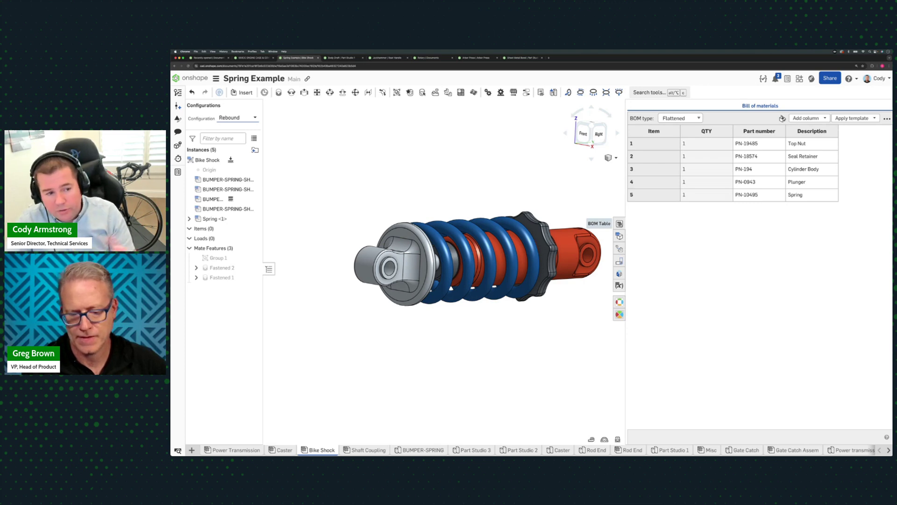
pyautogui.click(619, 224)
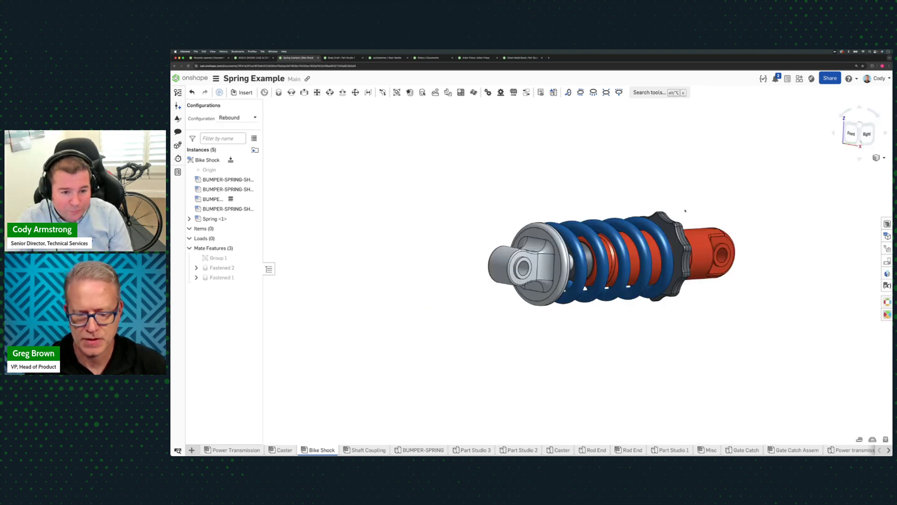
pyautogui.moveTo(645, 188); pyautogui.dragTo(644, 163, button='right')
pyautogui.scroll(4, 644, 162)
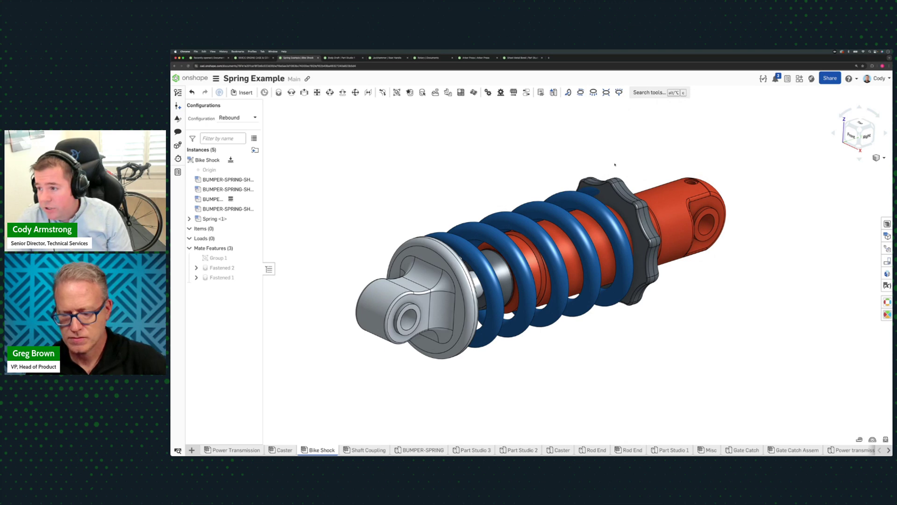
# Step: Switch to the Body Draft document and roll the feature history back to just before Body draft 1
pyautogui.hotkey('ctrl', 'Tab')
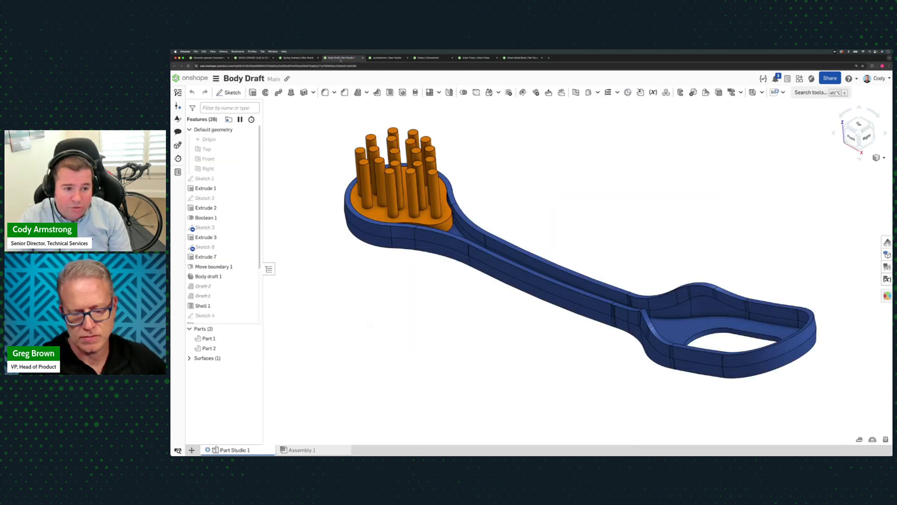
pyautogui.moveTo(579, 205); pyautogui.dragTo(560, 189, button='right')
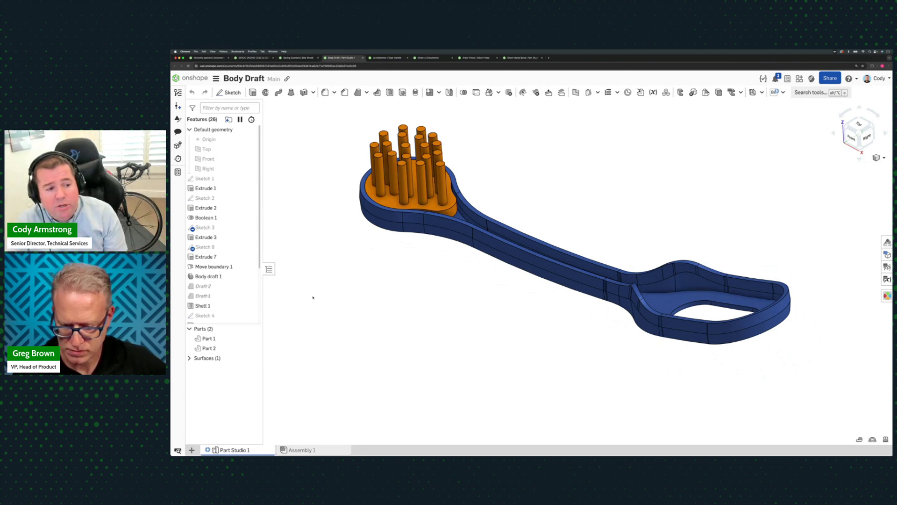
pyautogui.scroll(-3, 258, 264)
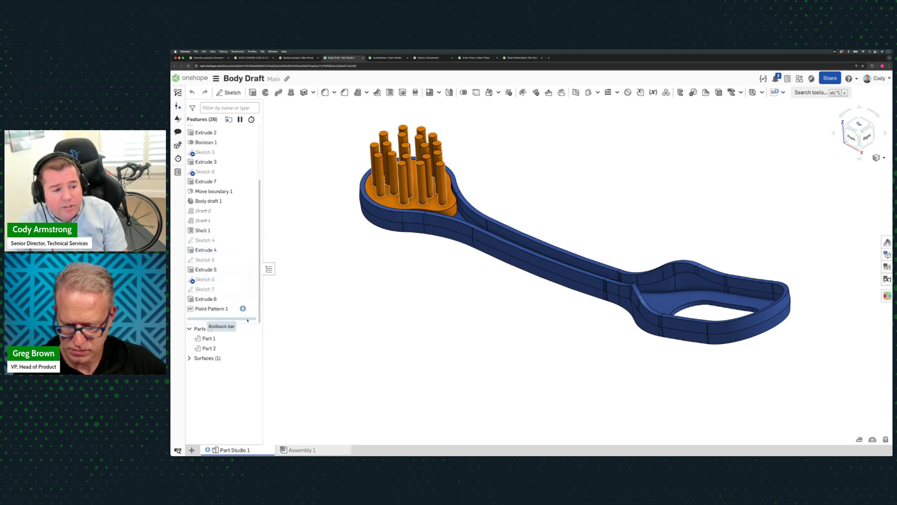
pyautogui.moveTo(243, 309); pyautogui.dragTo(246, 203)
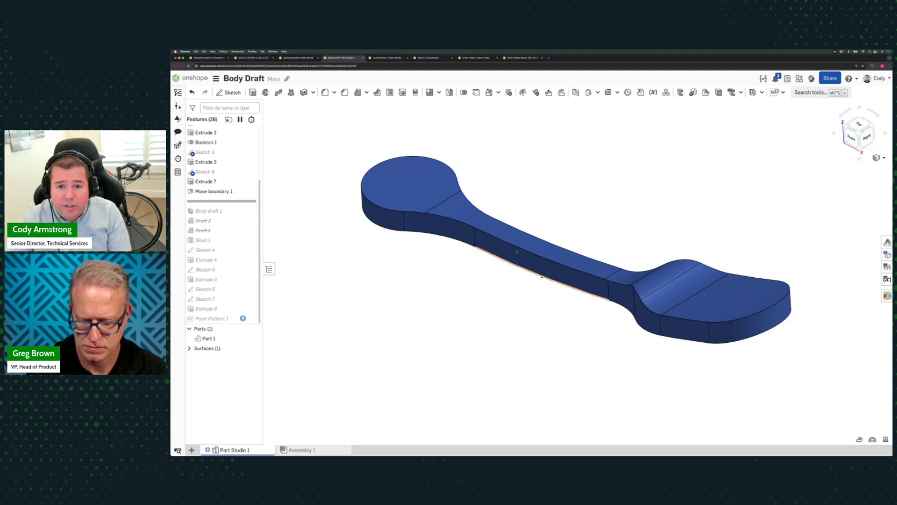
# Step: Start a Body draft feature with the Parts to draft scope and choose Part 1 as the part to draft
pyautogui.click(807, 93)
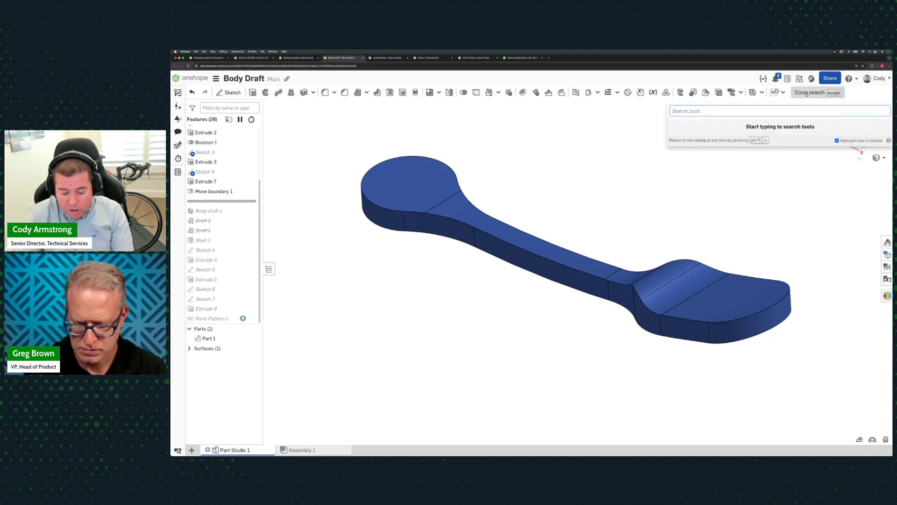
pyautogui.write('body')
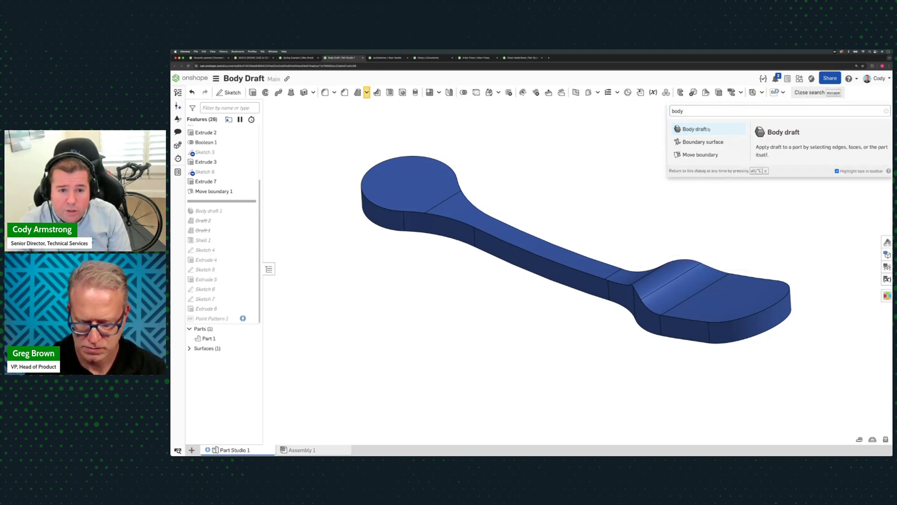
pyautogui.click(695, 129)
pyautogui.moveTo(530, 159); pyautogui.dragTo(558, 155, button='middle')
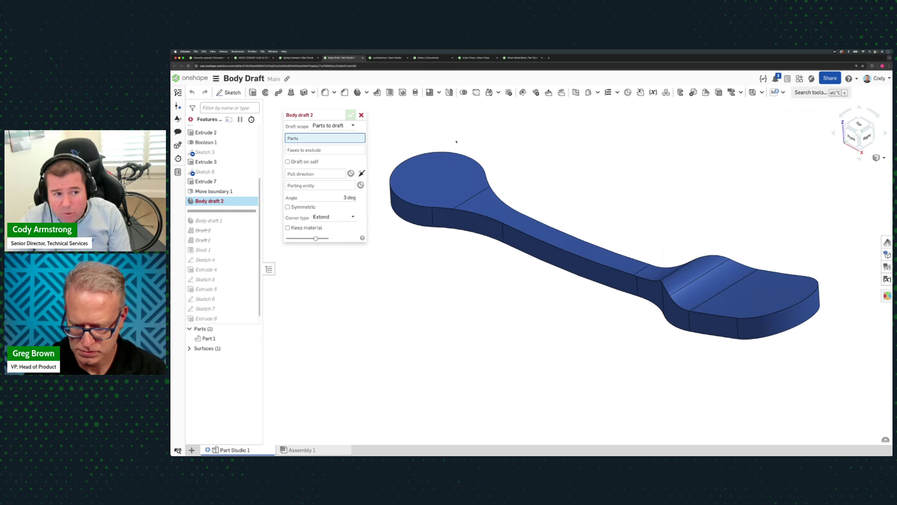
pyautogui.click(327, 126)
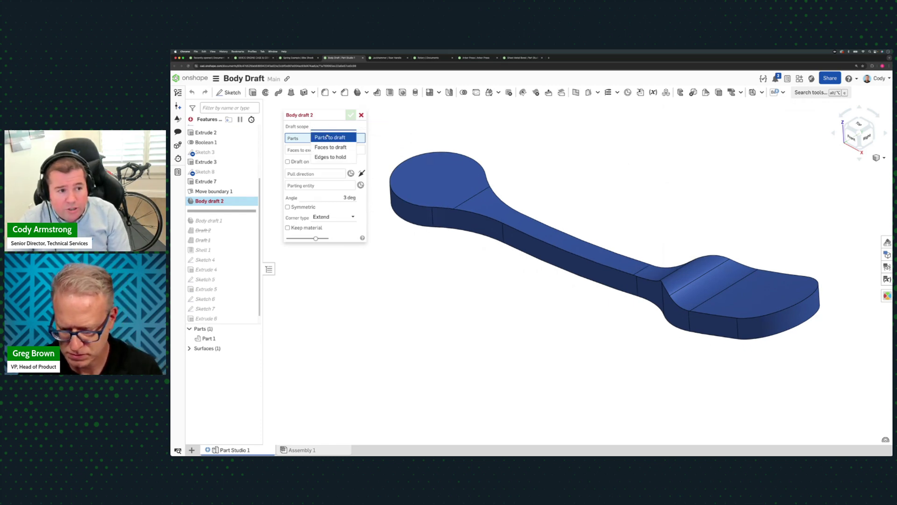
pyautogui.click(330, 137)
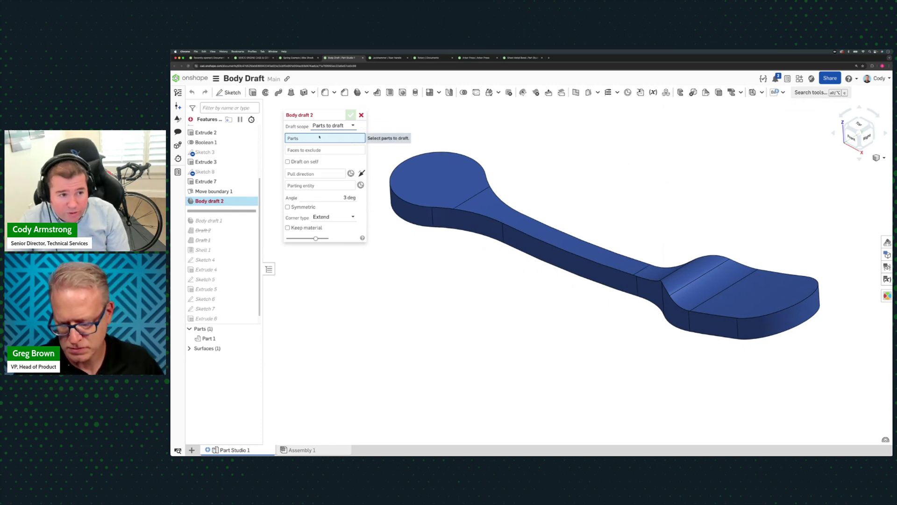
pyautogui.click(460, 188)
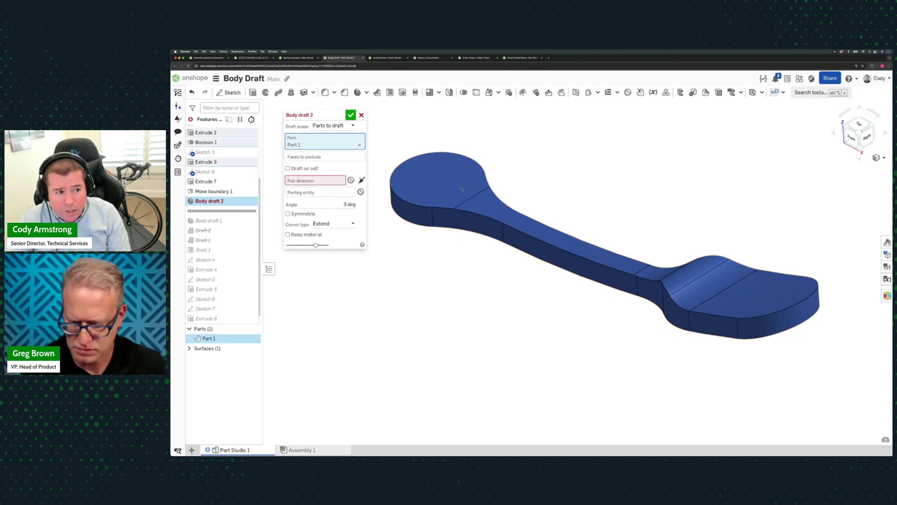
# Step: Exclude two Extrude 1 faces on the underside of the part from the body draft
pyautogui.click(333, 157)
pyautogui.moveTo(485, 274)
pyautogui.mouseDown(button='right')
pyautogui.moveTo(492, 175)
pyautogui.moveTo(526, 246)
pyautogui.moveTo(517, 274)
pyautogui.moveTo(483, 265)
pyautogui.mouseUp(button='right')
pyautogui.click(448, 362)
pyautogui.click(544, 290)
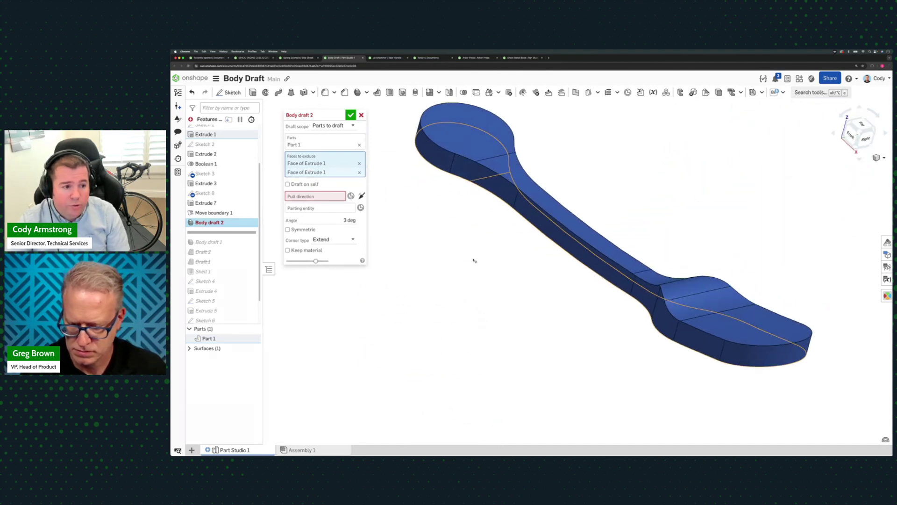
pyautogui.moveTo(486, 252); pyautogui.dragTo(492, 267, button='middle')
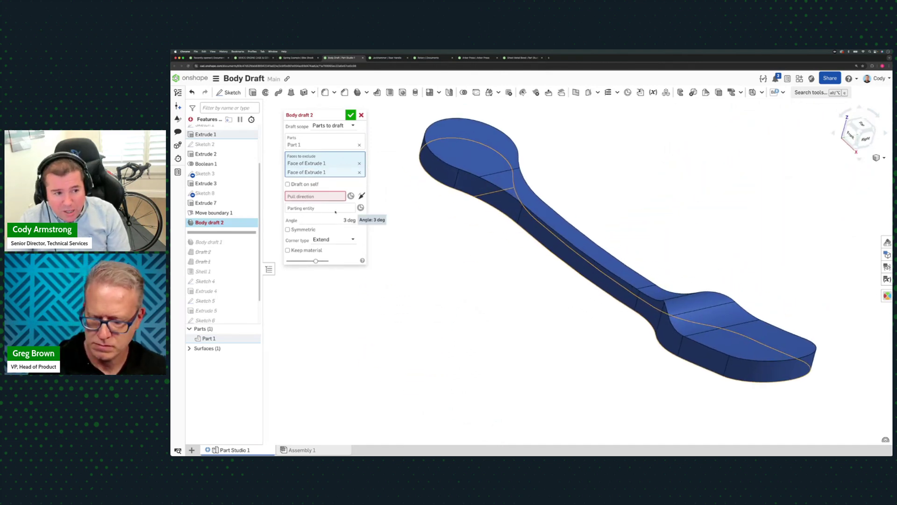
# Step: Set the vertical Extrude 2 edge near the wide end as the pull direction and Surface 1 as the parting entity
pyautogui.click(333, 196)
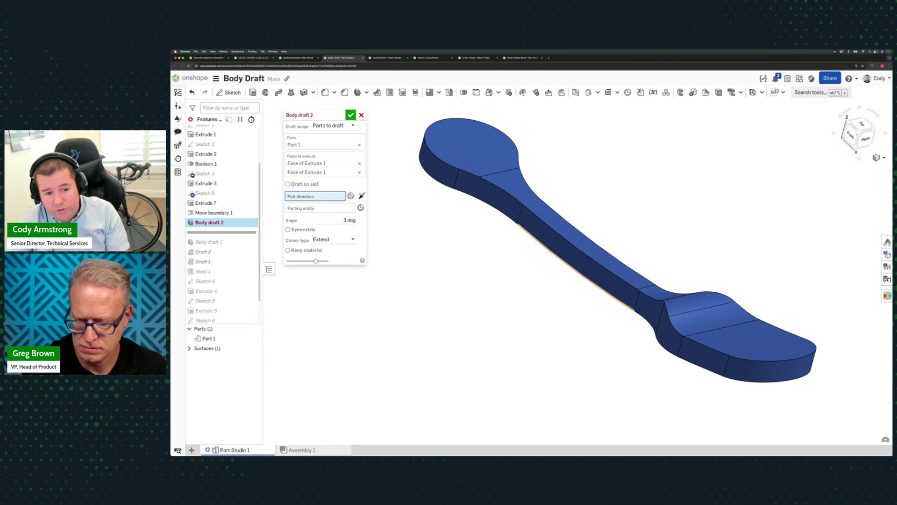
pyautogui.click(636, 303)
pyautogui.scroll(-3, 584, 323)
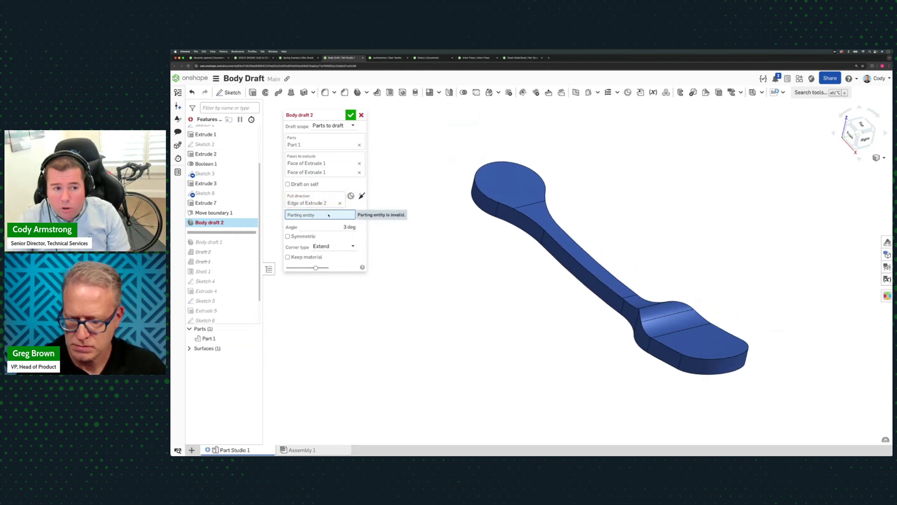
pyautogui.click(190, 348)
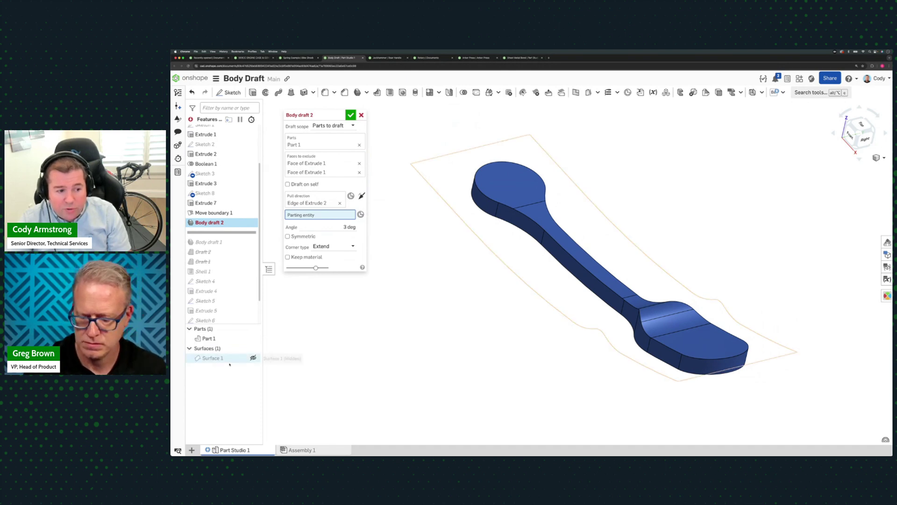
pyautogui.moveTo(453, 381); pyautogui.dragTo(446, 357, button='right')
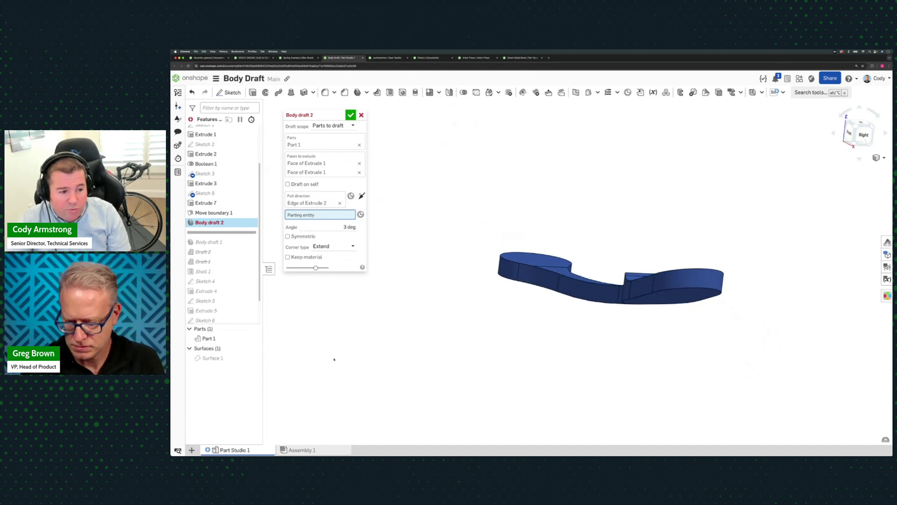
pyautogui.click(234, 358)
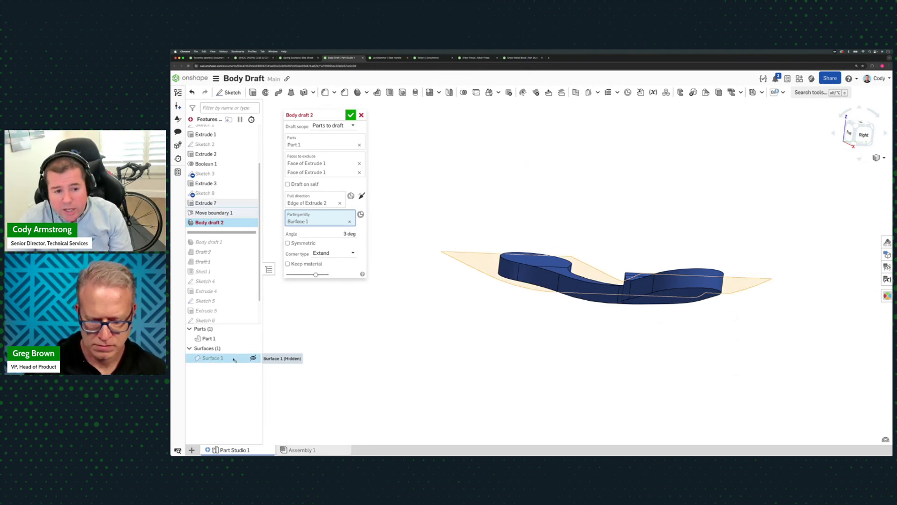
# Step: Turn on symmetric drafting for the body draft about Surface 1
pyautogui.scroll(5, 666, 286)
pyautogui.moveTo(665, 285)
pyautogui.mouseDown(button='right')
pyautogui.moveTo(712, 286)
pyautogui.moveTo(676, 291)
pyautogui.mouseUp(button='right')
pyautogui.scroll(-5, 676, 291)
pyautogui.moveTo(676, 291); pyautogui.dragTo(632, 364, button='middle')
pyautogui.moveTo(573, 395); pyautogui.dragTo(581, 359, button='right')
pyautogui.scroll(-1, 582, 359)
pyautogui.moveTo(582, 359); pyautogui.dragTo(591, 355, button='middle')
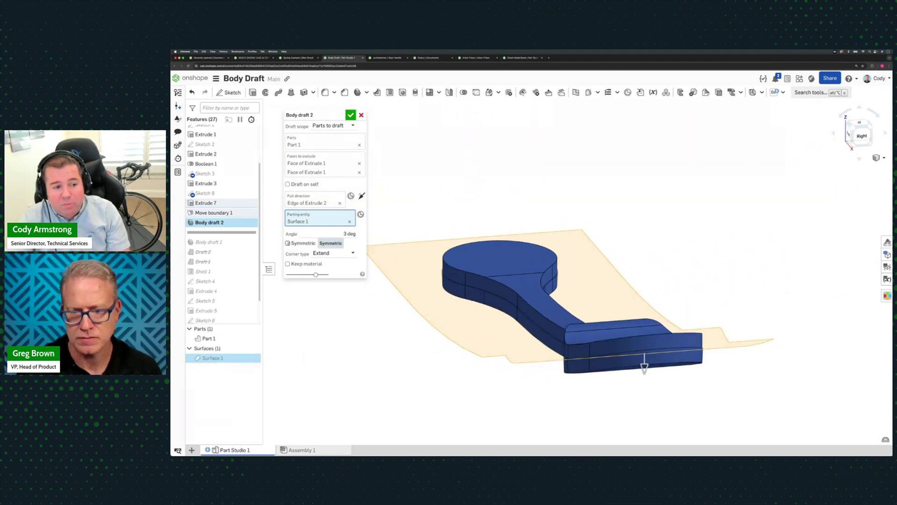
pyautogui.click(288, 243)
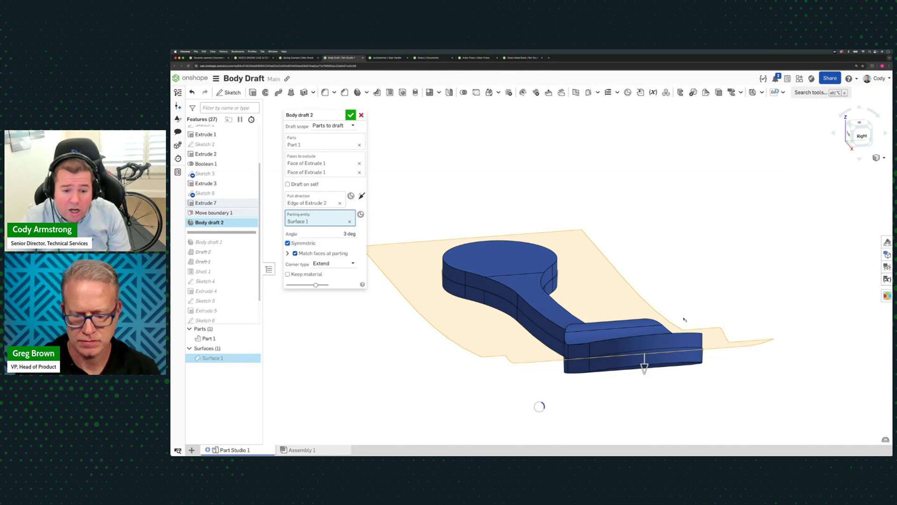
# Step: Examine the drafted faces at the parting line and review the match types, leaving Tangent to face selected
pyautogui.moveTo(737, 363); pyautogui.dragTo(841, 361, button='right')
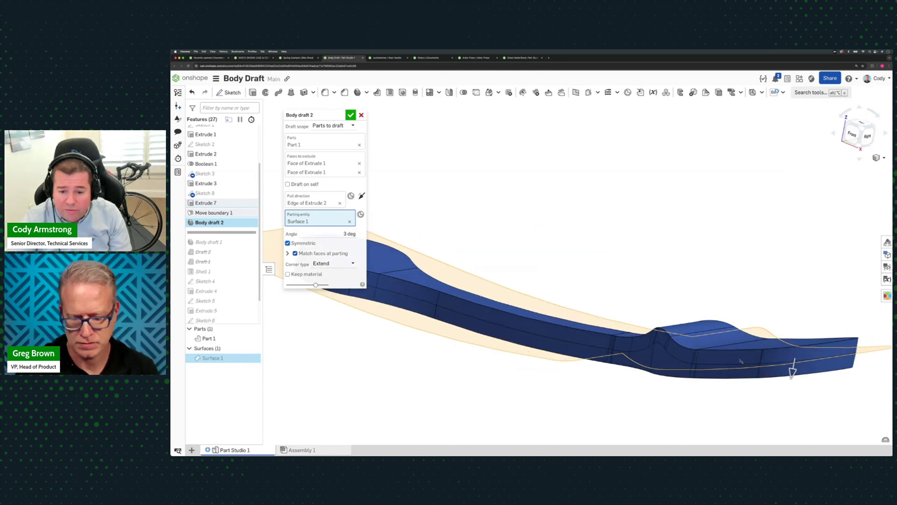
pyautogui.scroll(5, 841, 346)
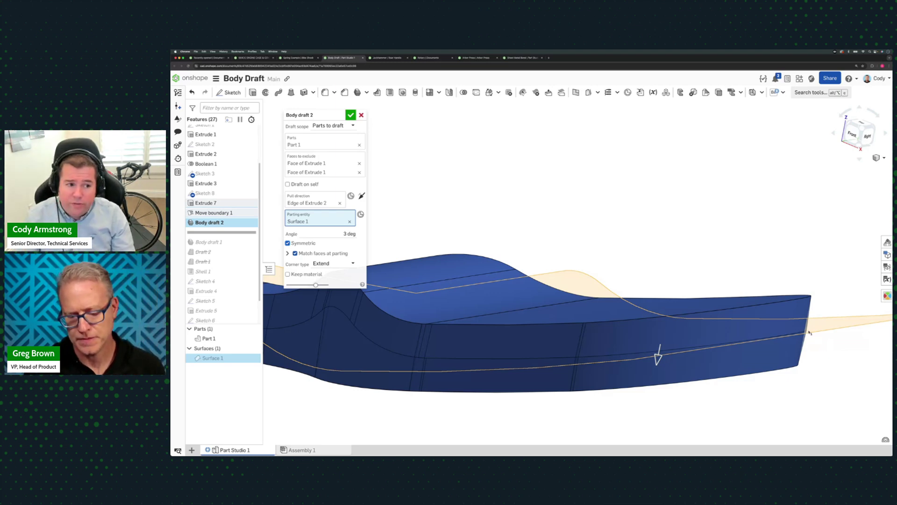
pyautogui.scroll(4, 810, 332)
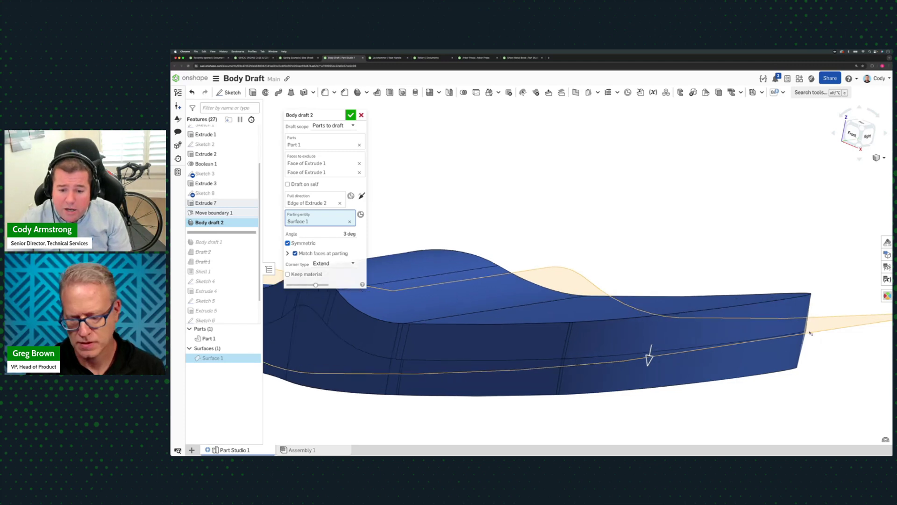
pyautogui.moveTo(809, 338); pyautogui.dragTo(810, 339, button='right')
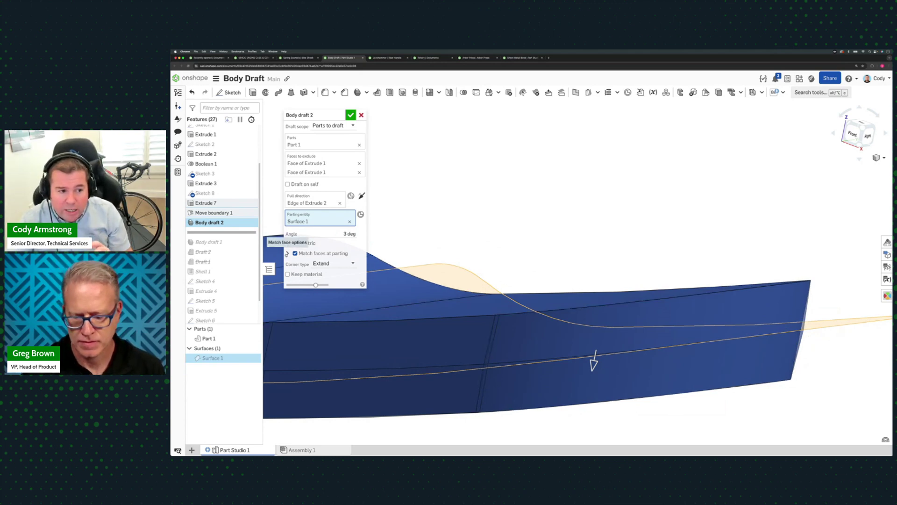
pyautogui.click(287, 254)
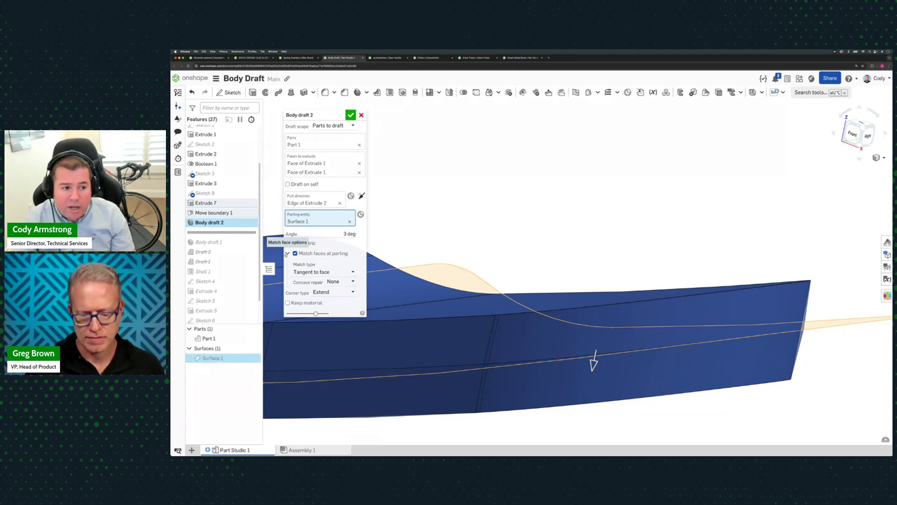
pyautogui.click(323, 271)
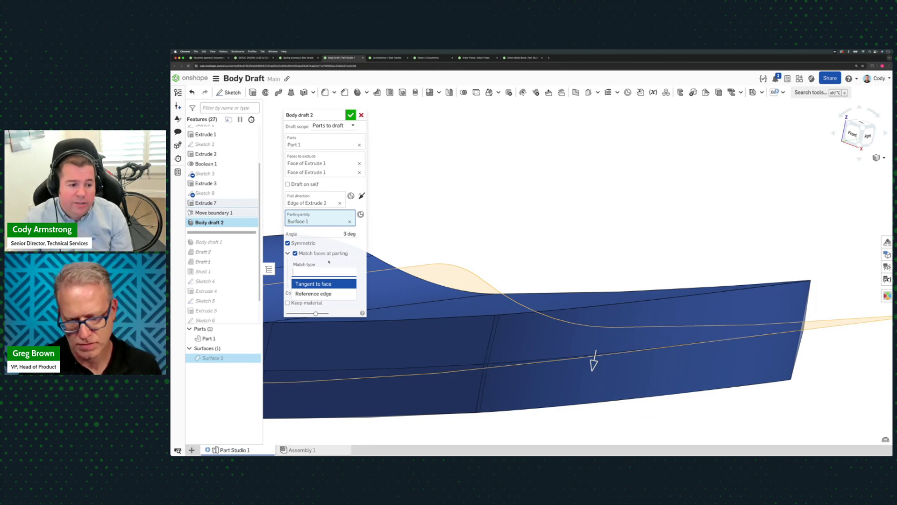
pyautogui.click(352, 262)
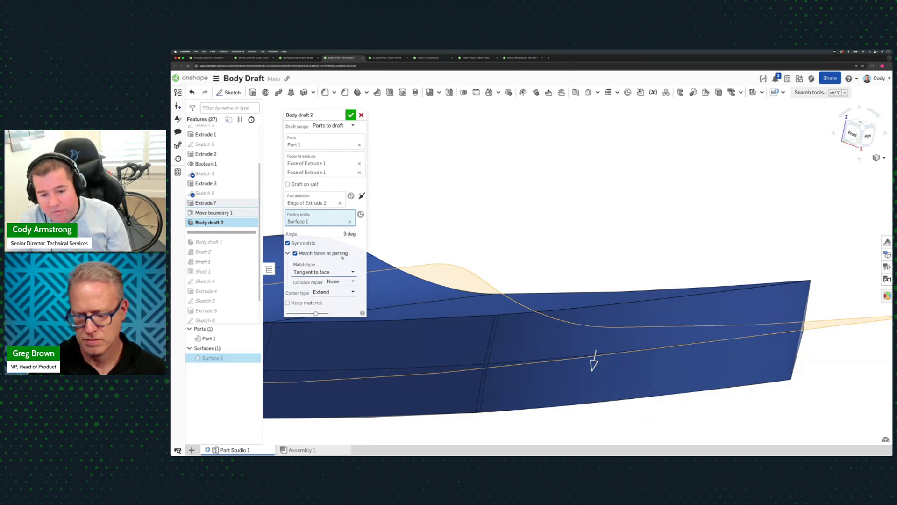
# Step: Look over the whole drafted part and accept the body draft feature
pyautogui.moveTo(536, 253); pyautogui.dragTo(566, 210, button='right')
pyautogui.moveTo(566, 210); pyautogui.dragTo(586, 210, button='middle')
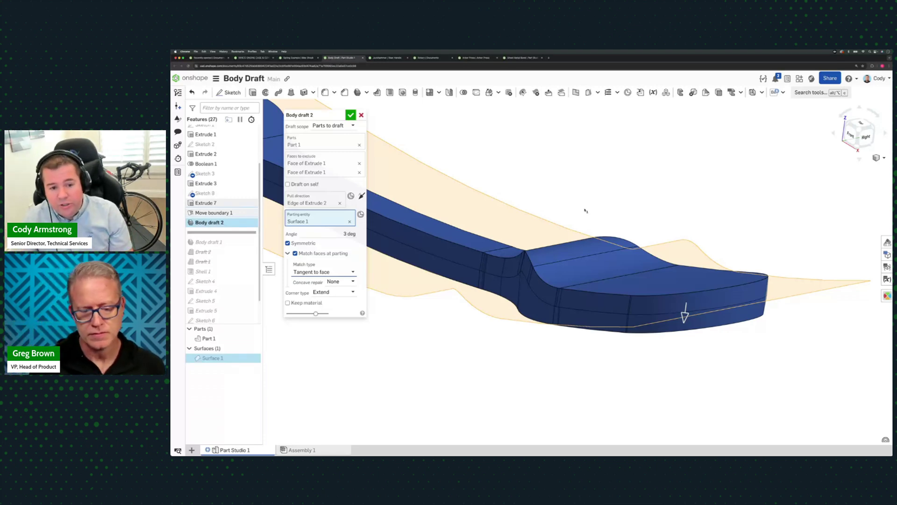
pyautogui.scroll(-1, 578, 212)
pyautogui.scroll(-2, 579, 213)
pyautogui.moveTo(577, 208); pyautogui.dragTo(705, 265, button='middle')
pyautogui.scroll(-2, 650, 227)
pyautogui.scroll(-2, 672, 231)
pyautogui.scroll(3, 670, 230)
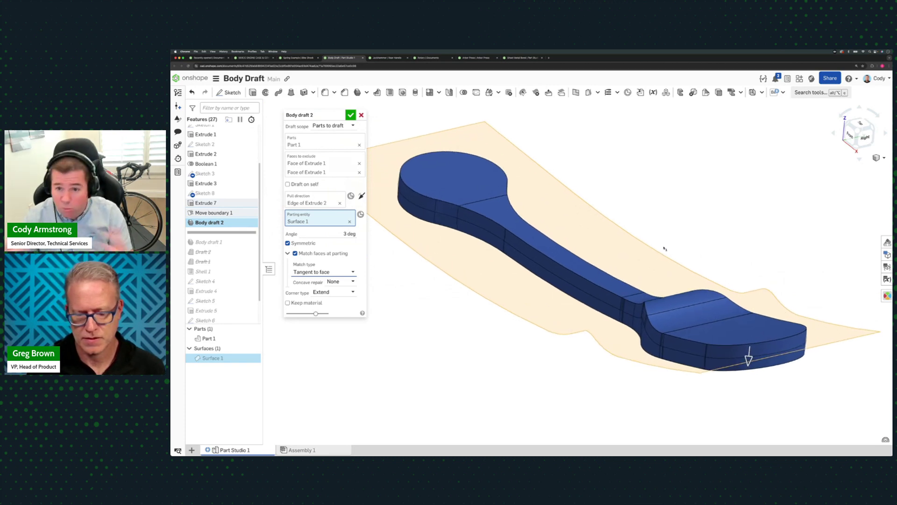
pyautogui.scroll(-3, 659, 237)
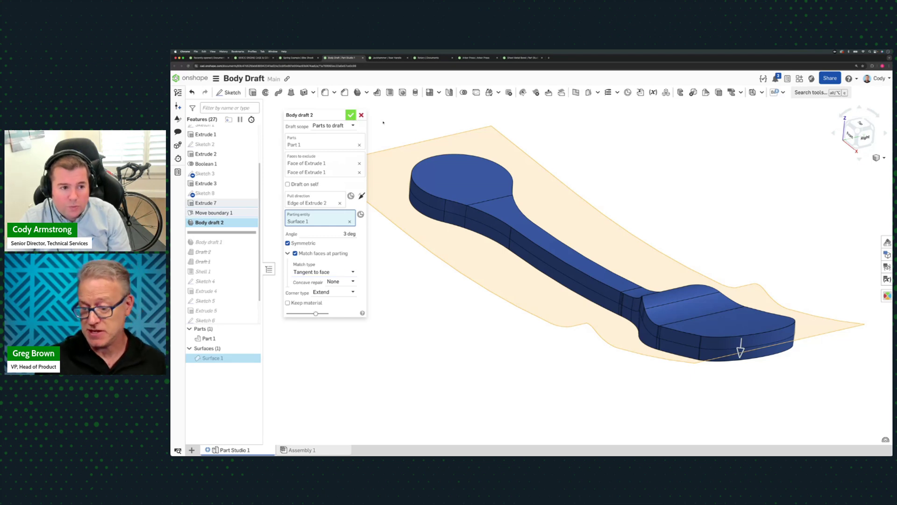
pyautogui.click(351, 115)
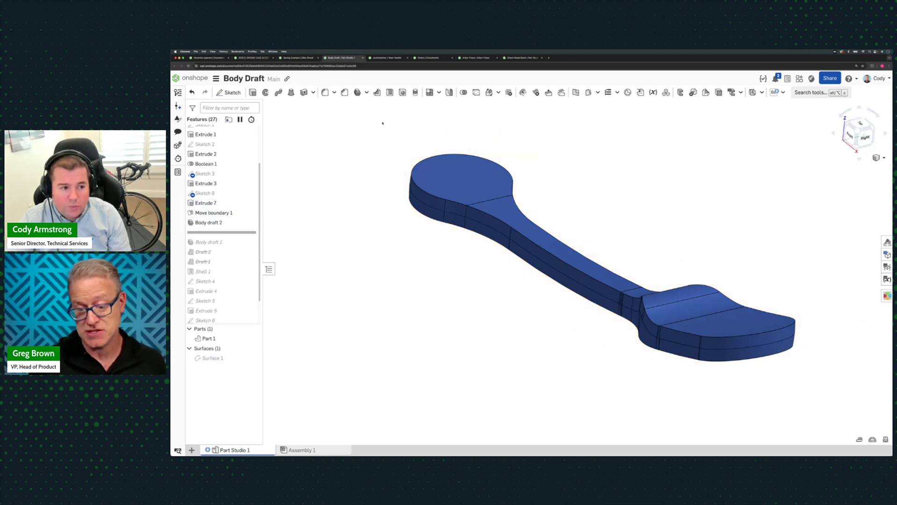
# Step: Delete the Body draft 2 feature and roll the feature history forward to the end
pyautogui.click(238, 224)
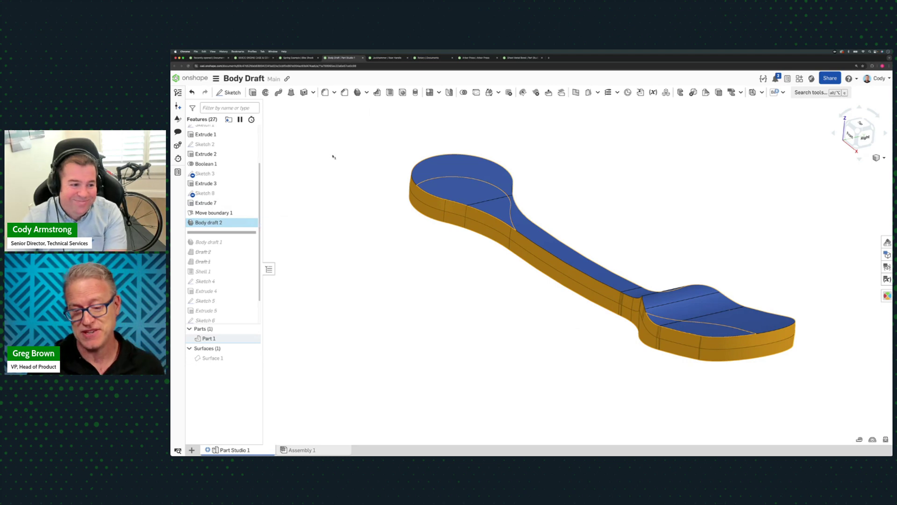
pyautogui.press('Delete')
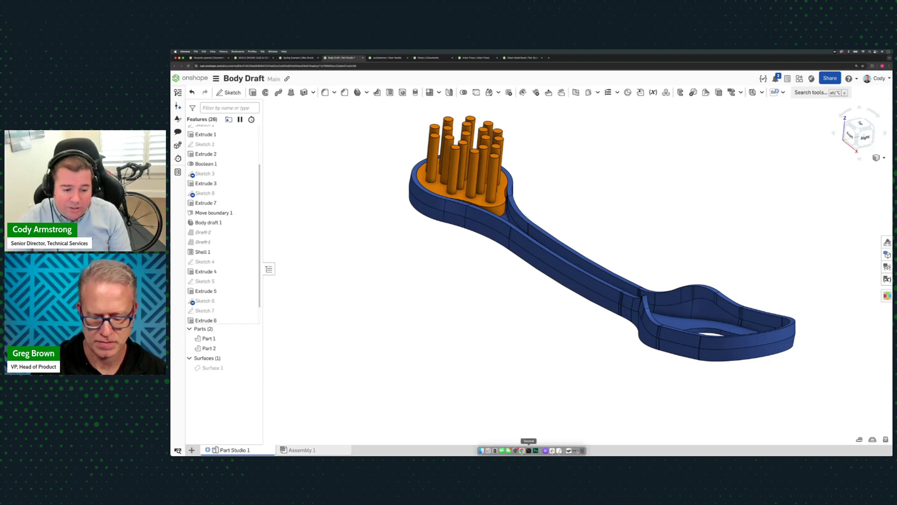
# Step: Switch to the PowerPoint presentation and present from the Core CAD Nominees slide, advancing to the Thickness Analysis slide
pyautogui.rightClick(522, 450)
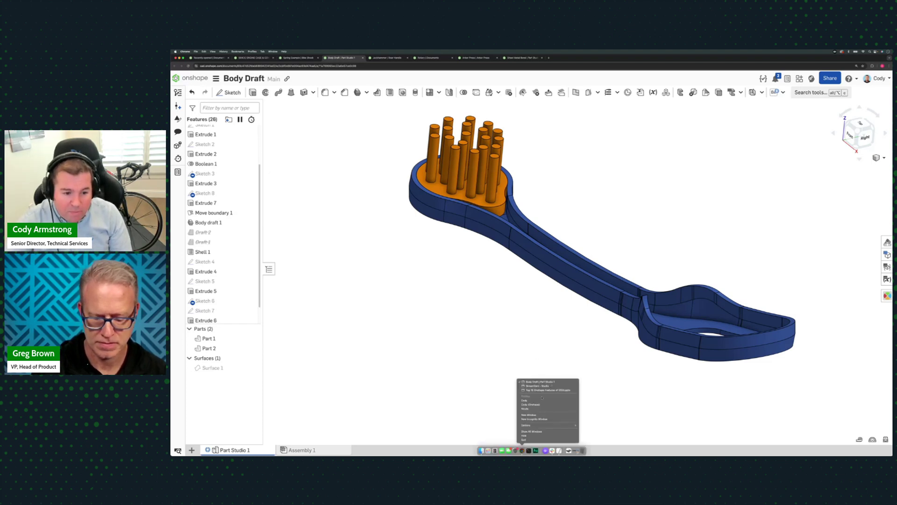
pyautogui.click(542, 390)
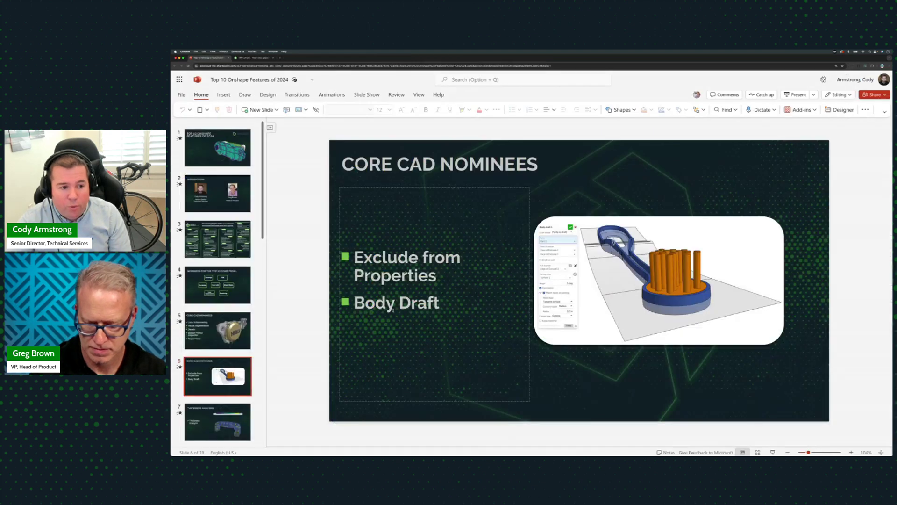
pyautogui.click(772, 452)
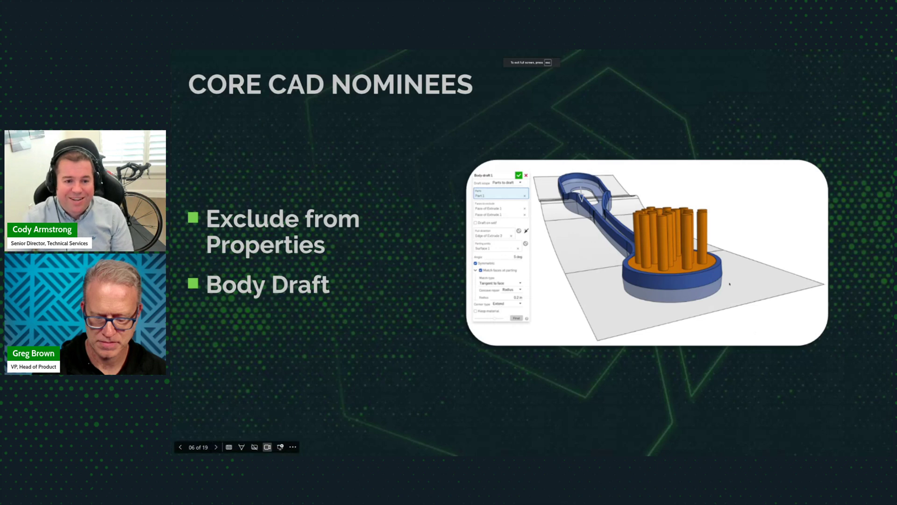
pyautogui.press('Right')
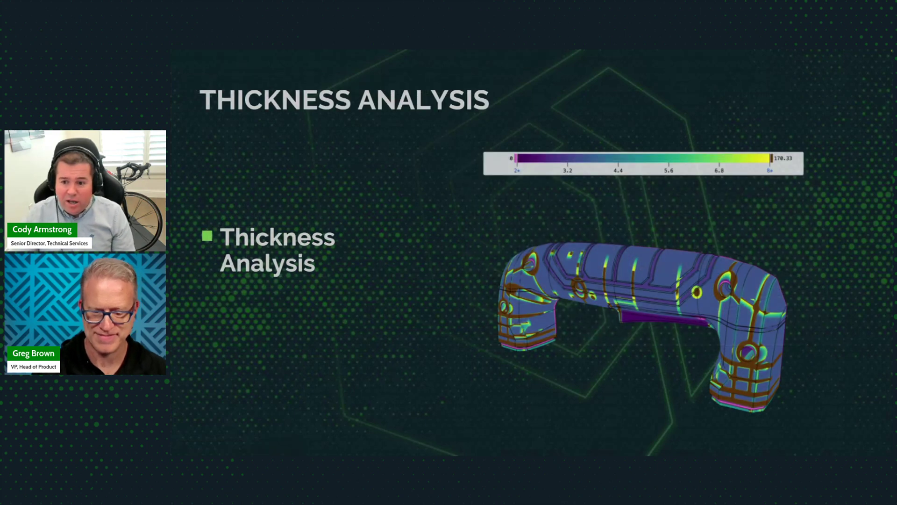
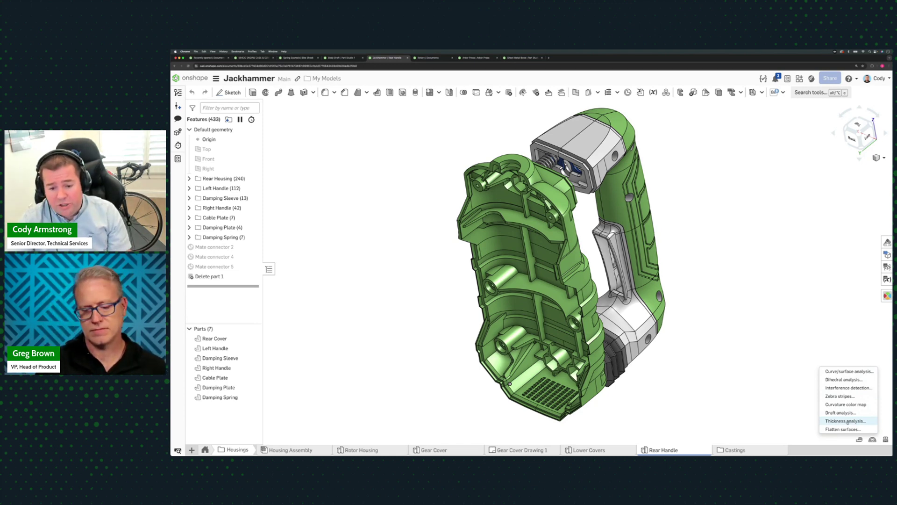
# Step: Start a thickness analysis in the Rear Handle part studio with Rear Cover as the part to analyze
pyautogui.click(847, 421)
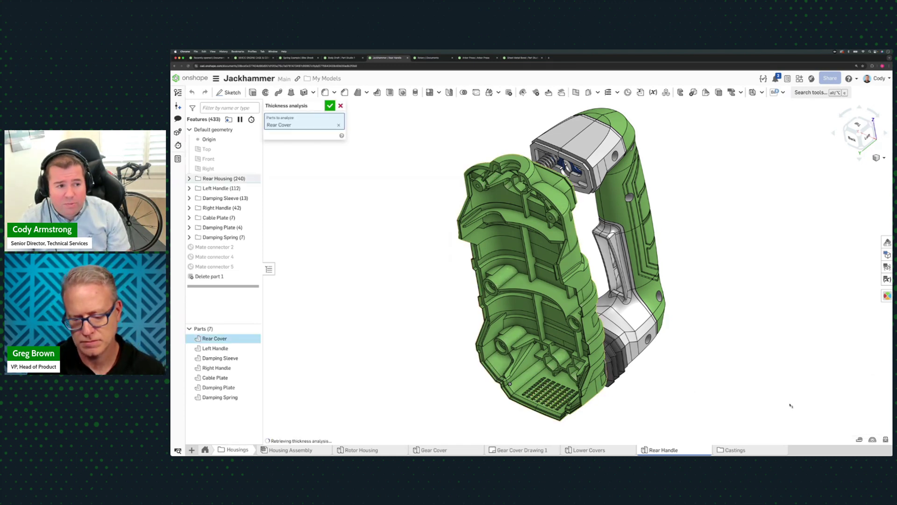
pyautogui.click(543, 264)
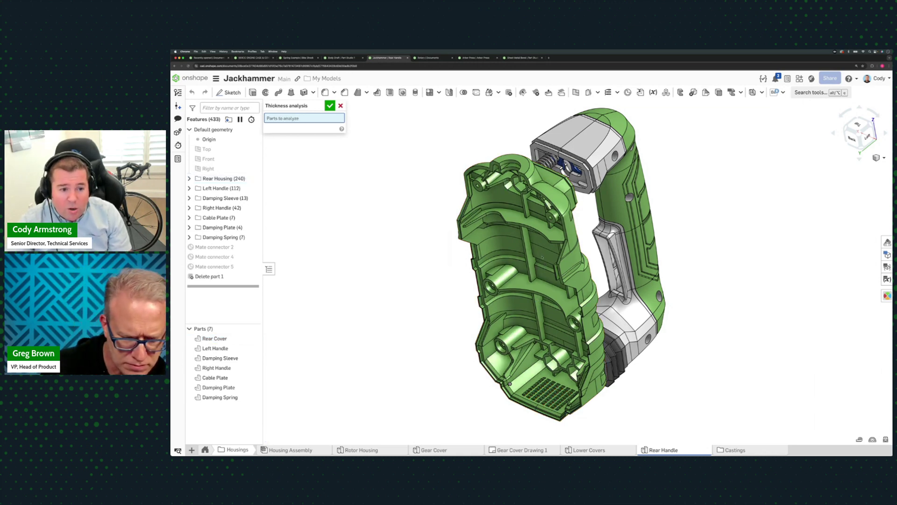
pyautogui.click(543, 257)
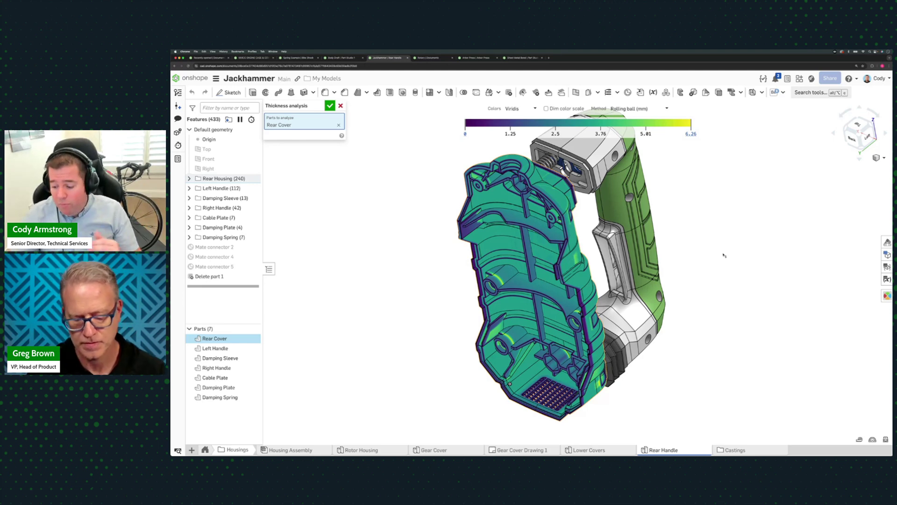
# Step: Compare the Ray (mm) method with Rolling ball (mm), return to Rolling ball, and try adjusting the colour scale's upper limit
pyautogui.click(646, 109)
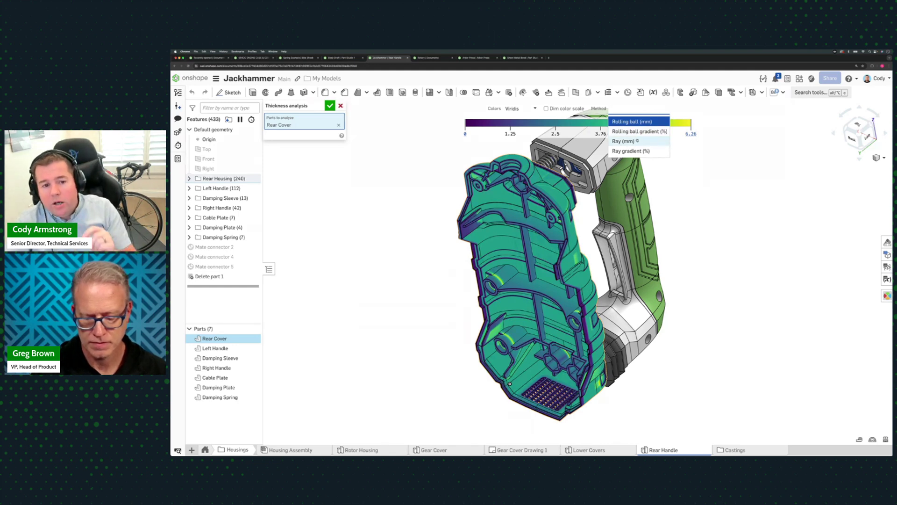
pyautogui.click(626, 141)
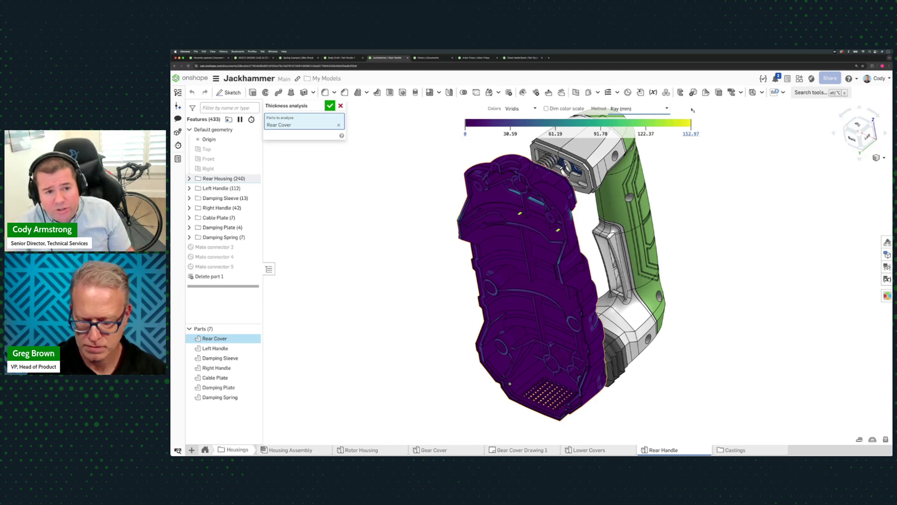
pyautogui.click(660, 110)
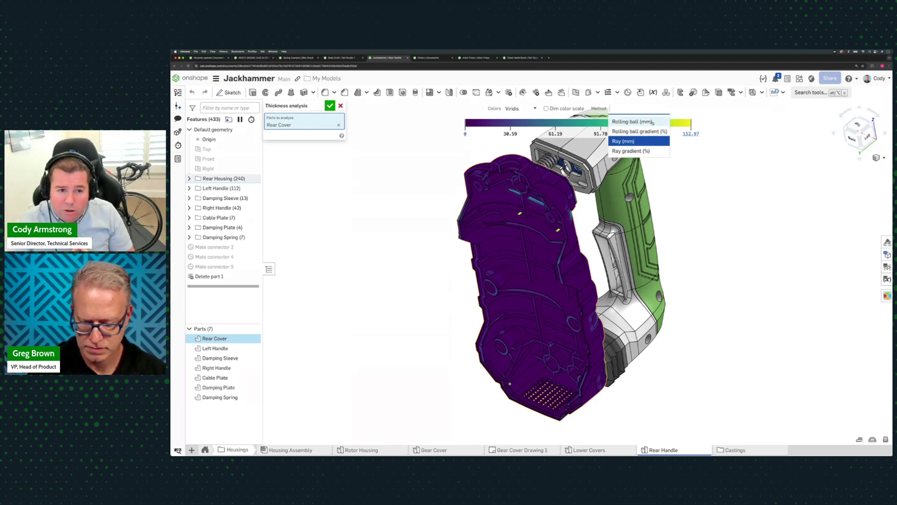
pyautogui.click(653, 122)
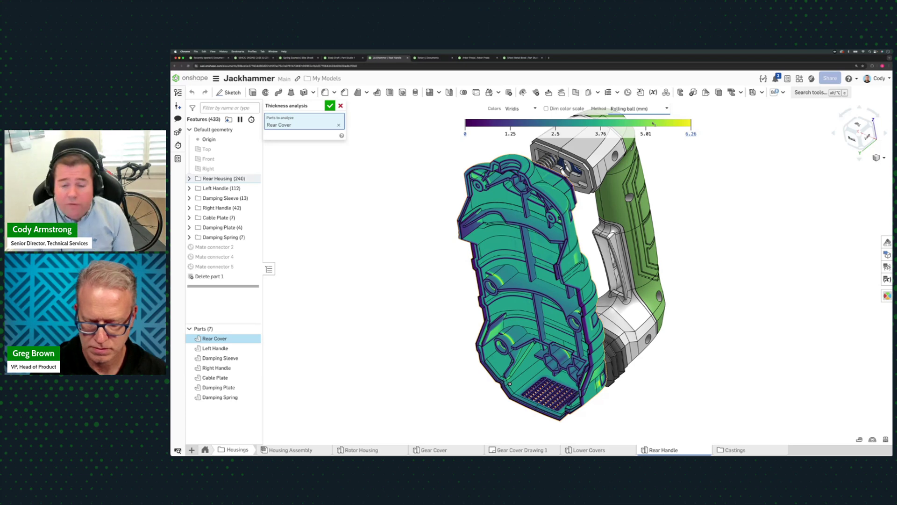
pyautogui.moveTo(692, 124)
pyautogui.moveTo(692, 124); pyautogui.dragTo(709, 128)
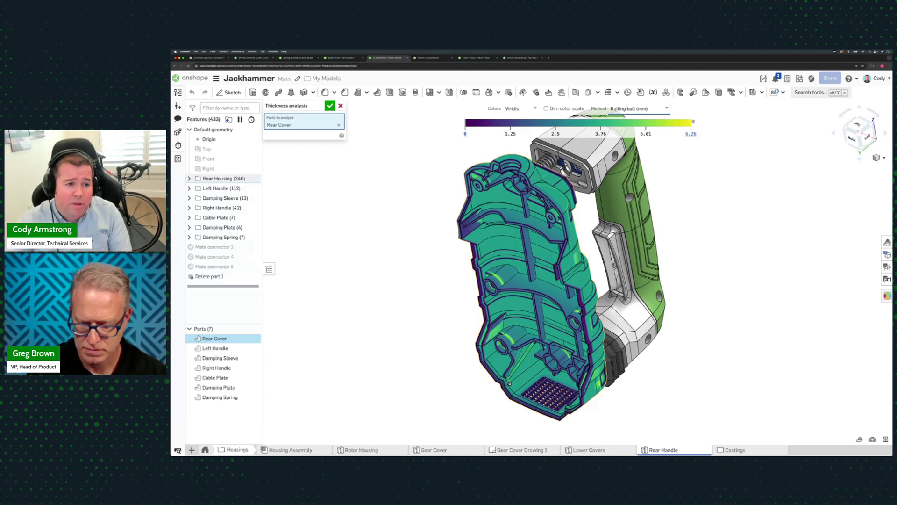
# Step: Accept the thickness analysis and inspect local thickness values around the arched end of the Rear Cover
pyautogui.click(330, 106)
pyautogui.moveTo(443, 157); pyautogui.dragTo(439, 189, button='right')
pyautogui.moveTo(440, 189); pyautogui.dragTo(459, 191, button='middle')
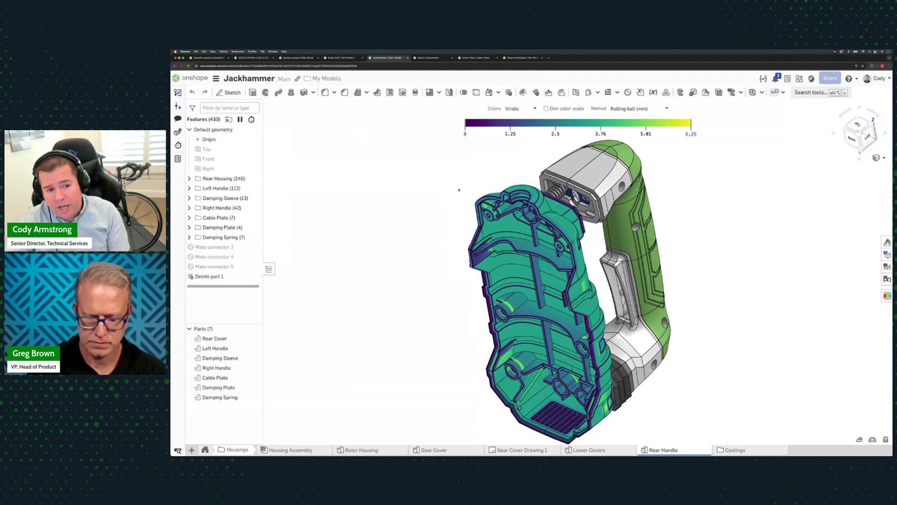
pyautogui.scroll(2, 505, 198)
pyautogui.scroll(4, 506, 200)
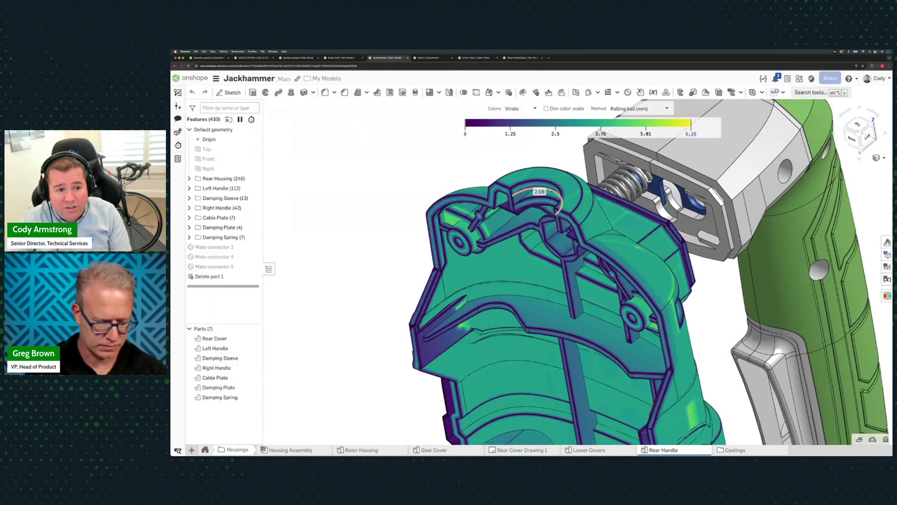
pyautogui.press('f')
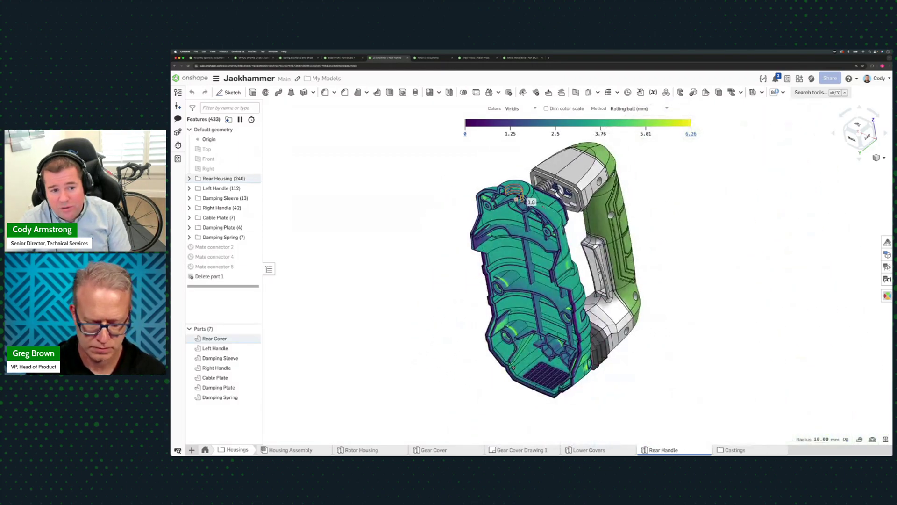
# Step: Apply a section view cutting lengthwise through the Rear Cover and handle, and examine the cover's thickness colours at the cut
pyautogui.click(879, 158)
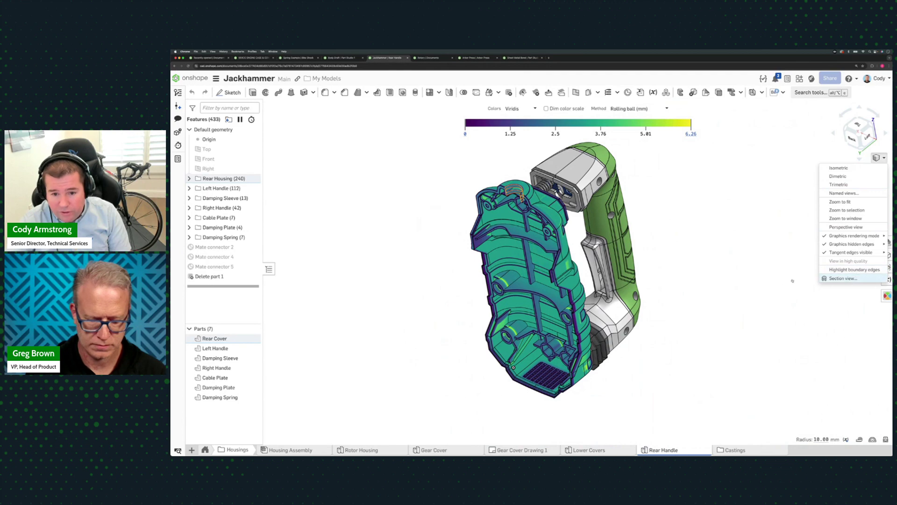
pyautogui.click(842, 272)
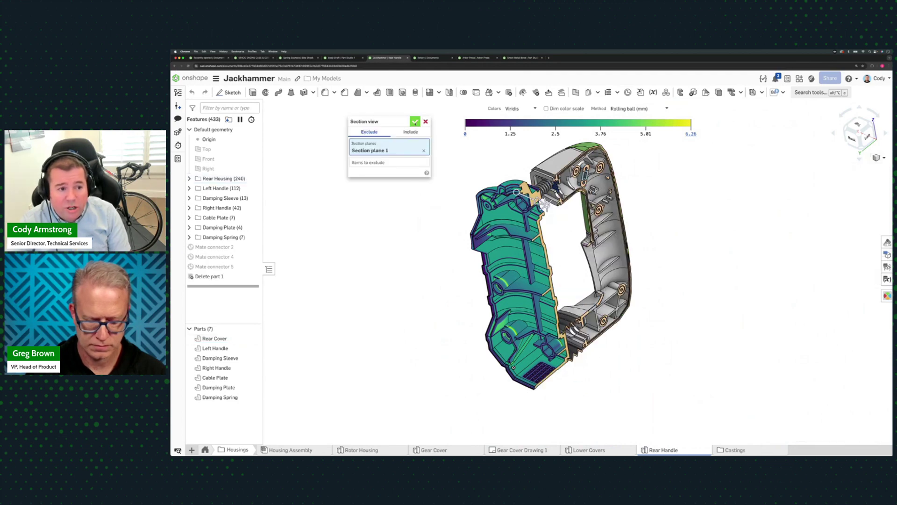
pyautogui.click(415, 122)
pyautogui.scroll(5, 542, 226)
pyautogui.scroll(5, 536, 224)
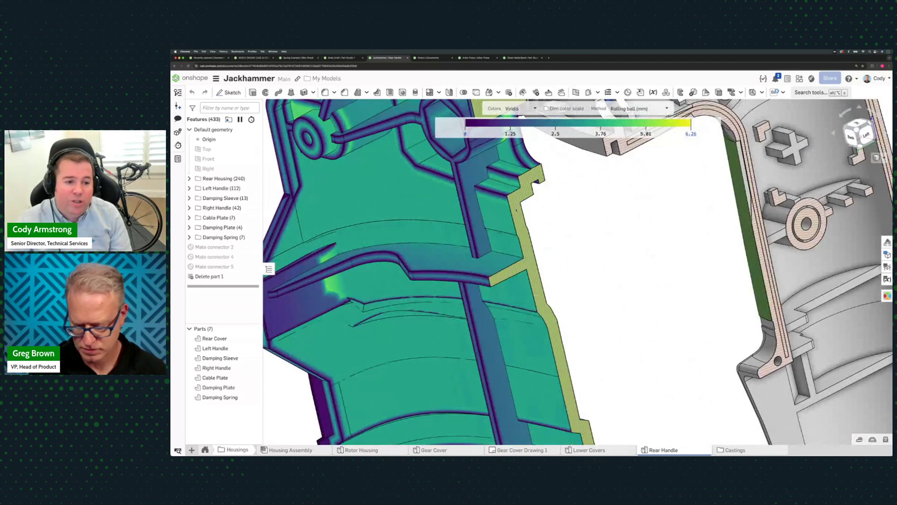
pyautogui.scroll(-5, 514, 211)
pyautogui.moveTo(498, 210); pyautogui.dragTo(504, 211, button='middle')
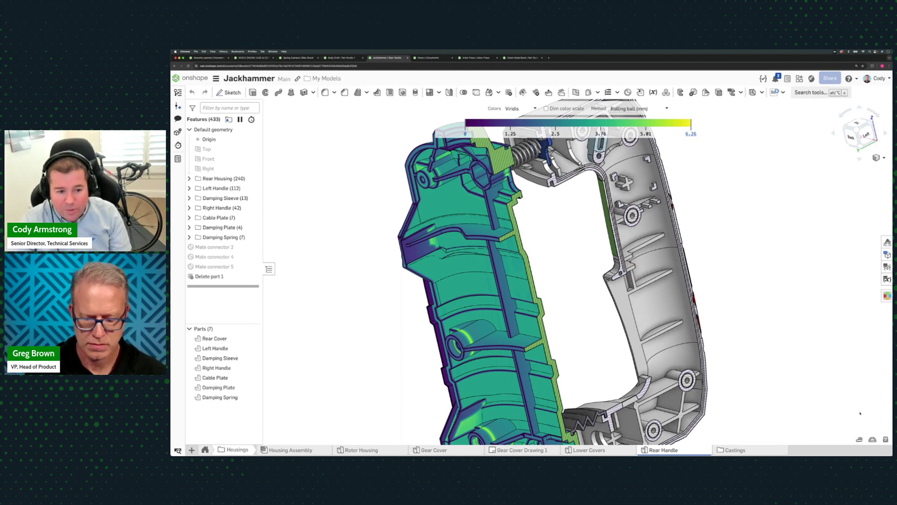
# Step: Turn off the section view of the Rear Handle part studio and return to the whole model
pyautogui.click(882, 158)
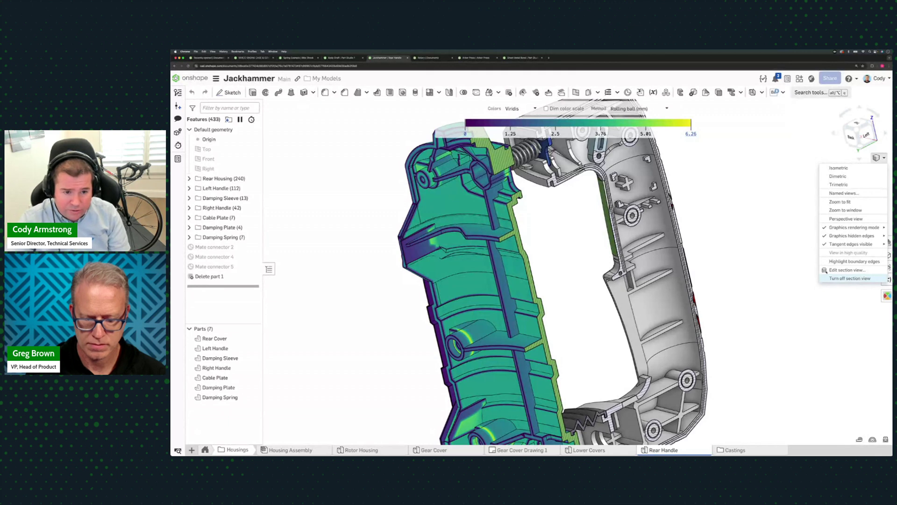
pyautogui.click(848, 279)
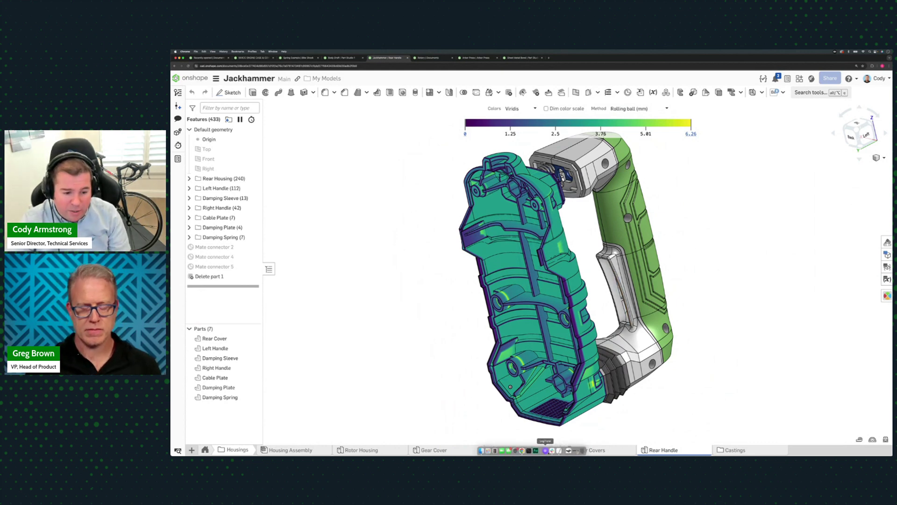
# Step: Switch to the Top 10 Onshape Features of 2024 presentation and start the slide show from the Drawings Nominees slide
pyautogui.rightClick(522, 451)
pyautogui.click(538, 390)
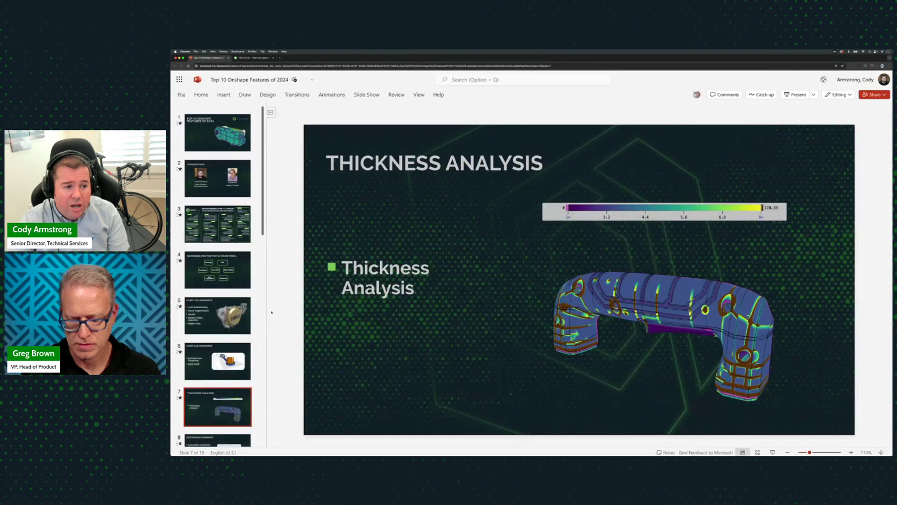
pyautogui.moveTo(263, 236); pyautogui.dragTo(266, 294)
pyautogui.click(218, 289)
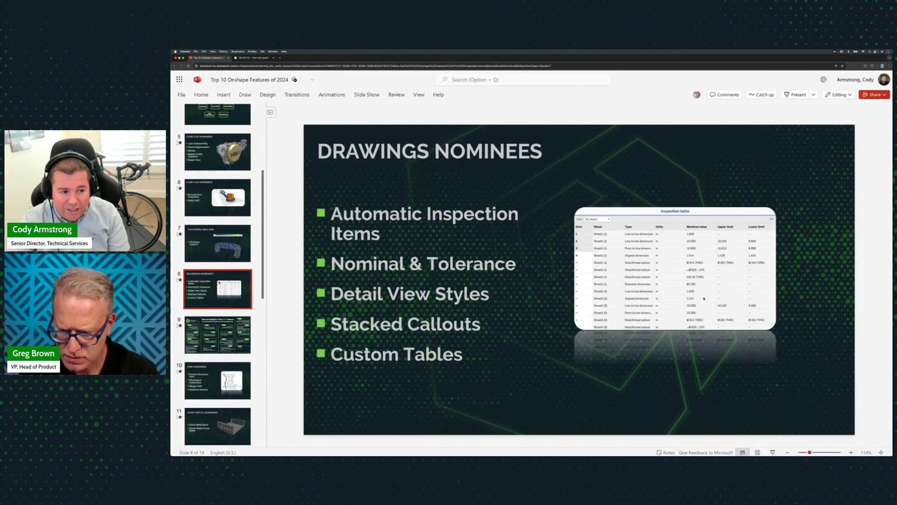
pyautogui.click(772, 453)
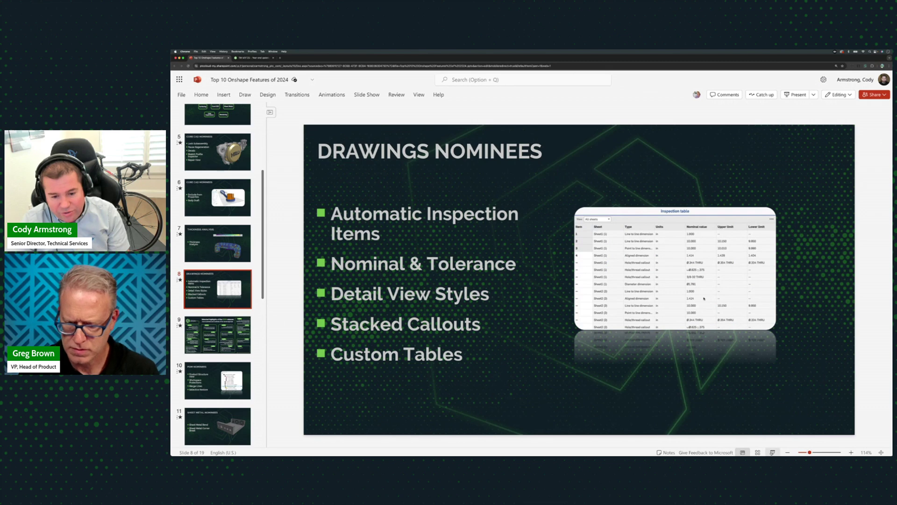
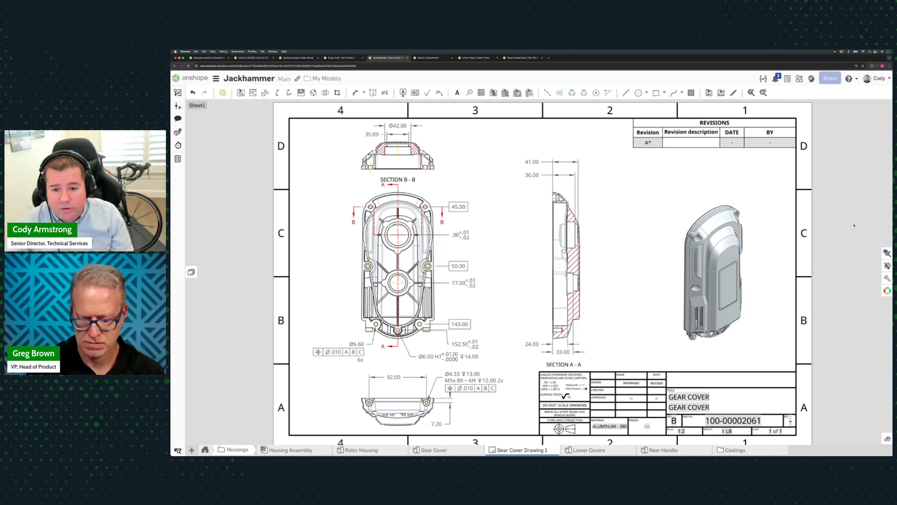
# Step: Open the inspection table of Gear Cover Drawing 1, widen it to read the listed dimensions and tolerances, and close it
pyautogui.click(887, 253)
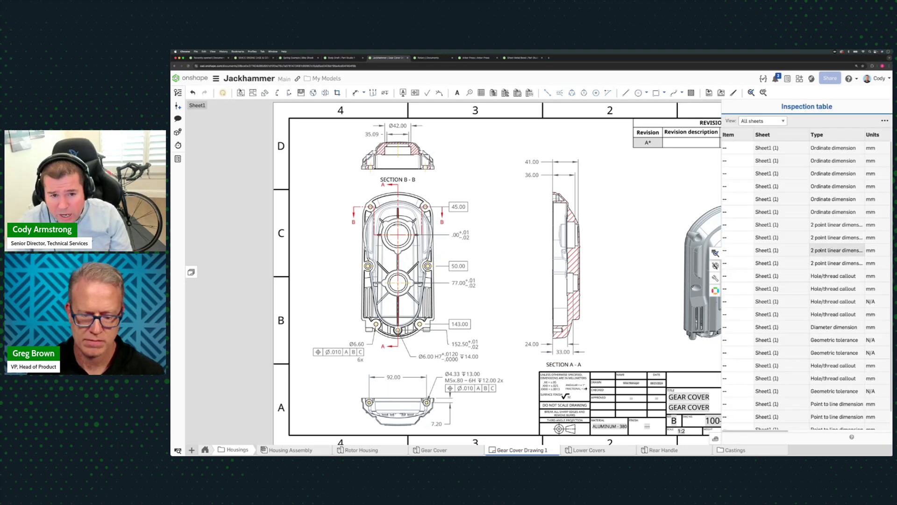
pyautogui.moveTo(721, 219); pyautogui.dragTo(520, 226)
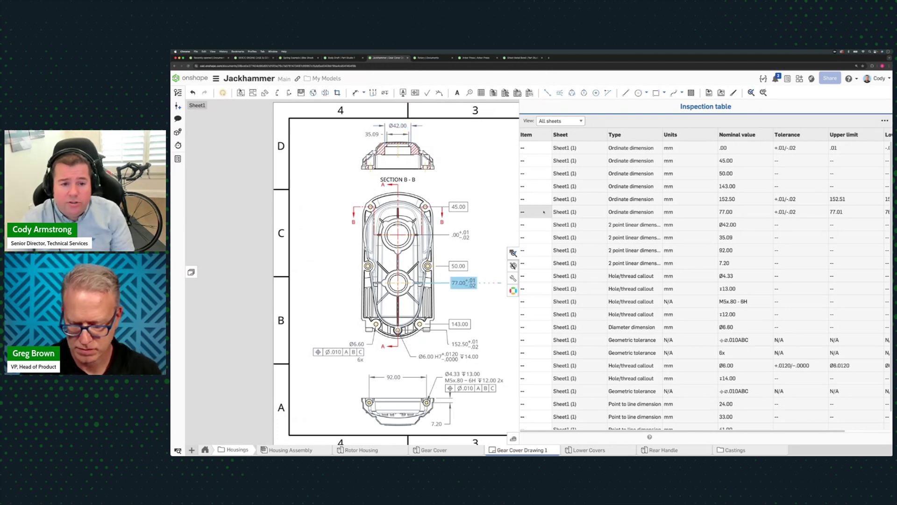
pyautogui.scroll(-1, 618, 243)
pyautogui.scroll(1, 618, 245)
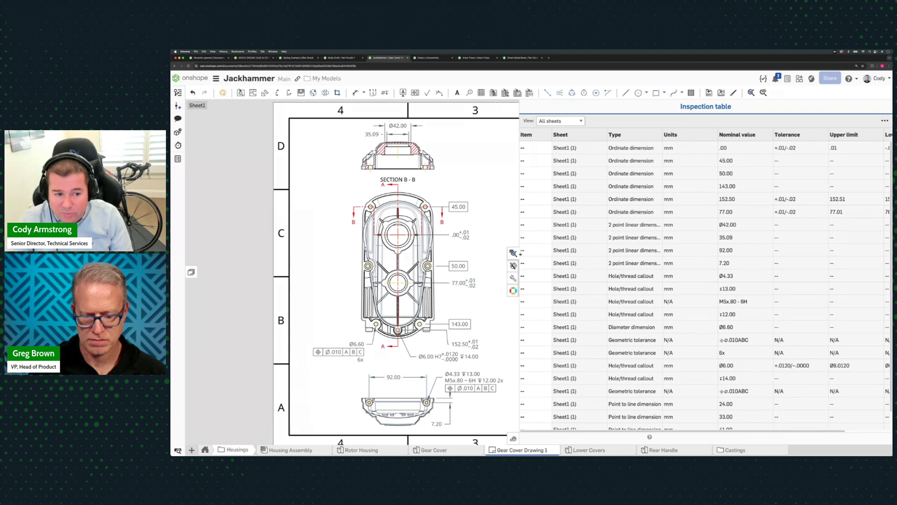
pyautogui.click(513, 253)
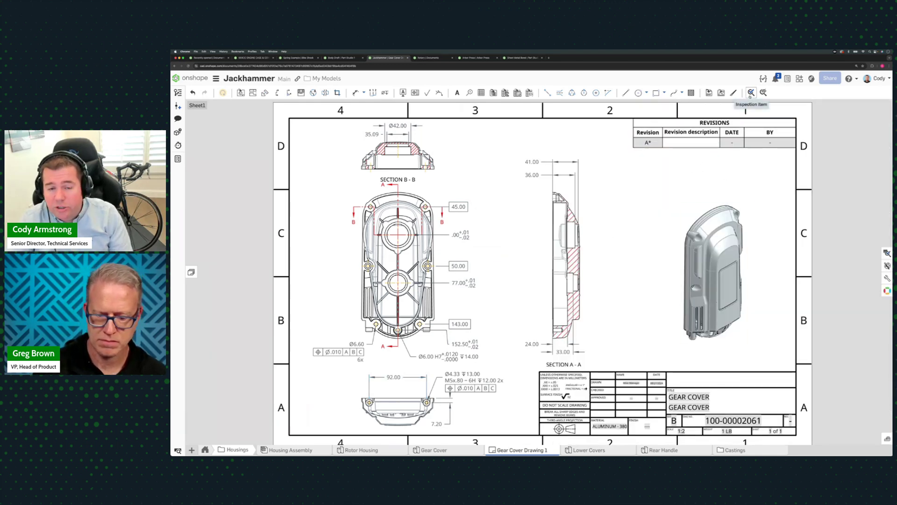
# Step: Manually place inspection items 1 to 3 on the 35.09, 45.00 and 50.00 dimensions and check them in the inspection table
pyautogui.click(751, 92)
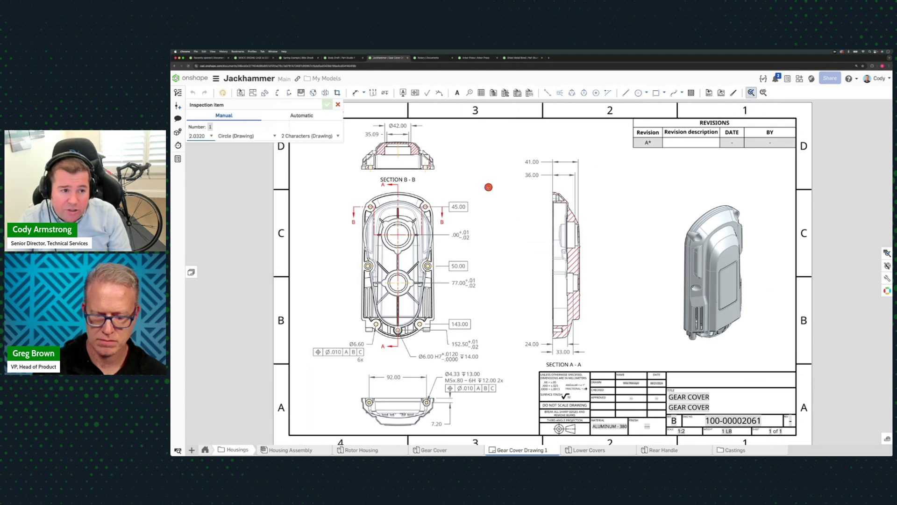
pyautogui.click(362, 135)
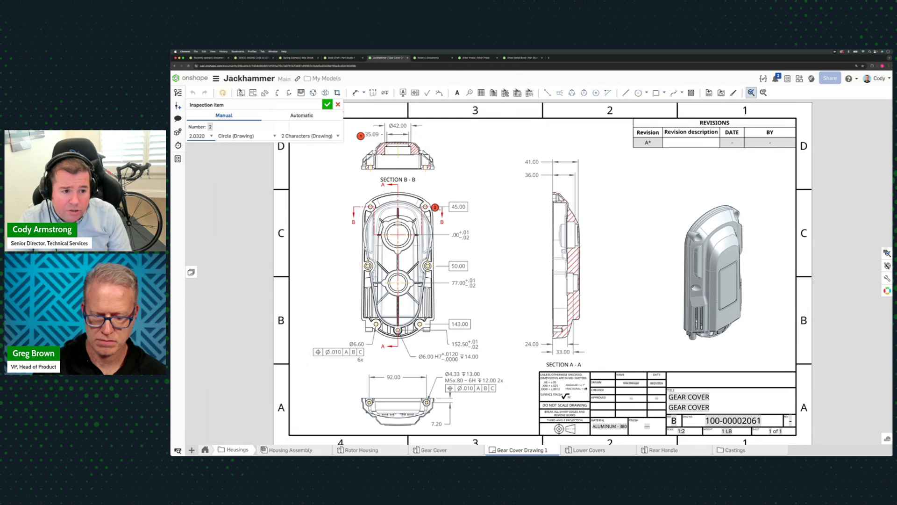
pyautogui.click(459, 216)
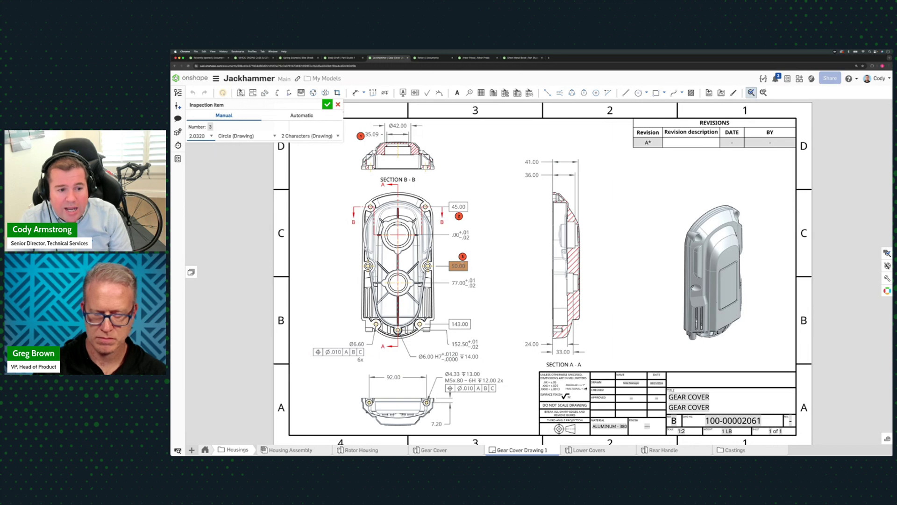
pyautogui.click(463, 256)
pyautogui.press('Escape')
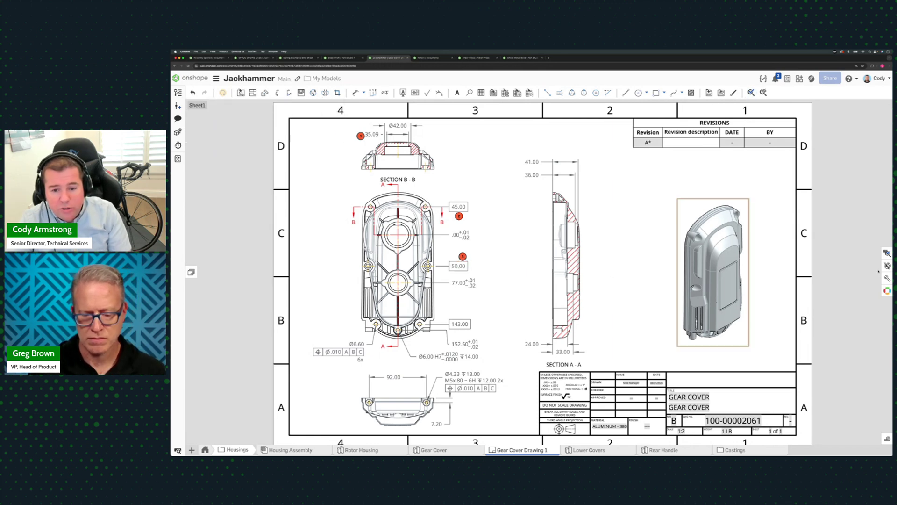
pyautogui.click(887, 253)
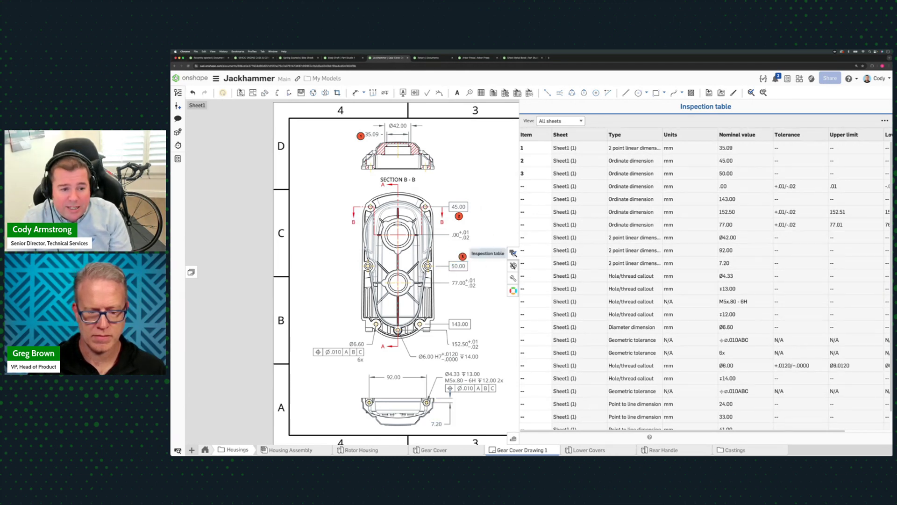
pyautogui.click(513, 252)
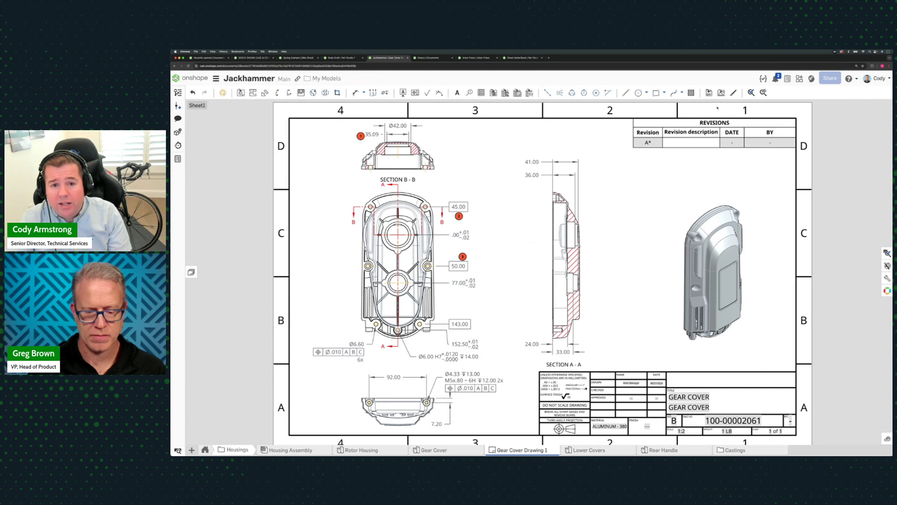
# Step: Add inspection item 4 to the 143.00 dimension and item 5 to the 36.00 dimension of Section A-A
pyautogui.click(751, 92)
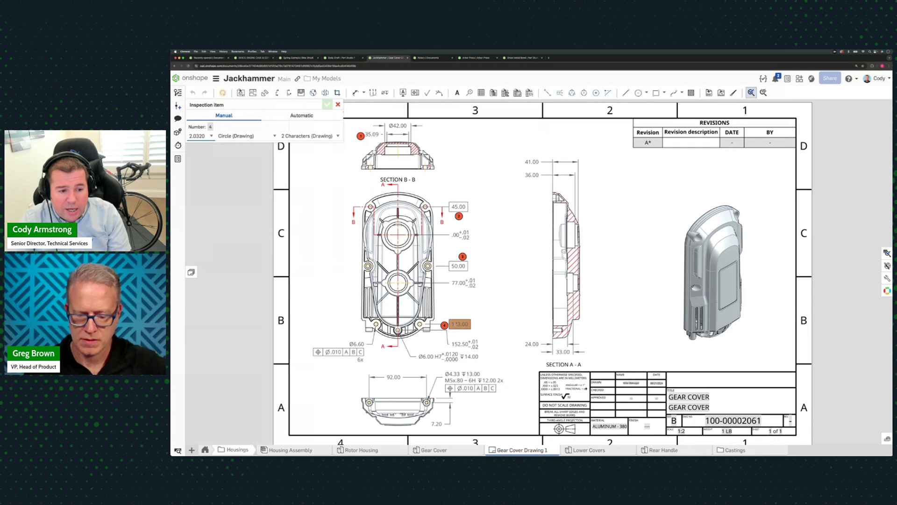
pyautogui.click(450, 314)
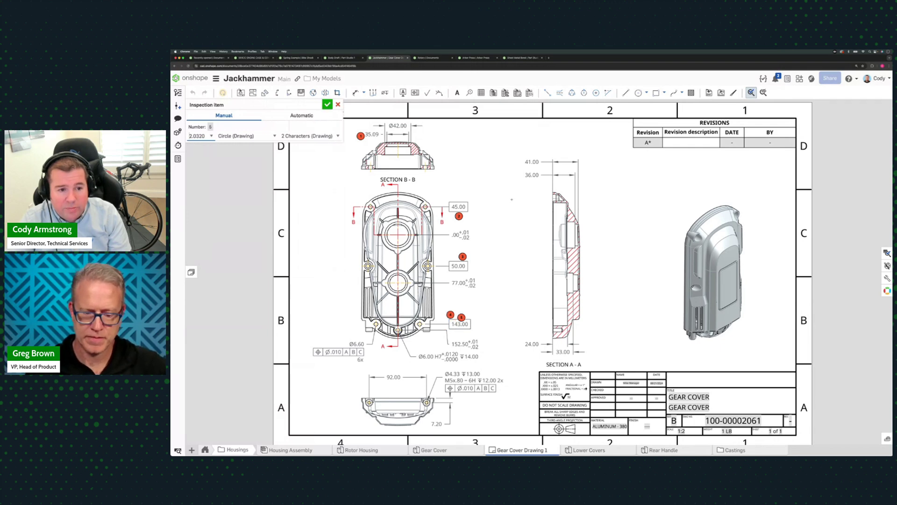
pyautogui.click(521, 176)
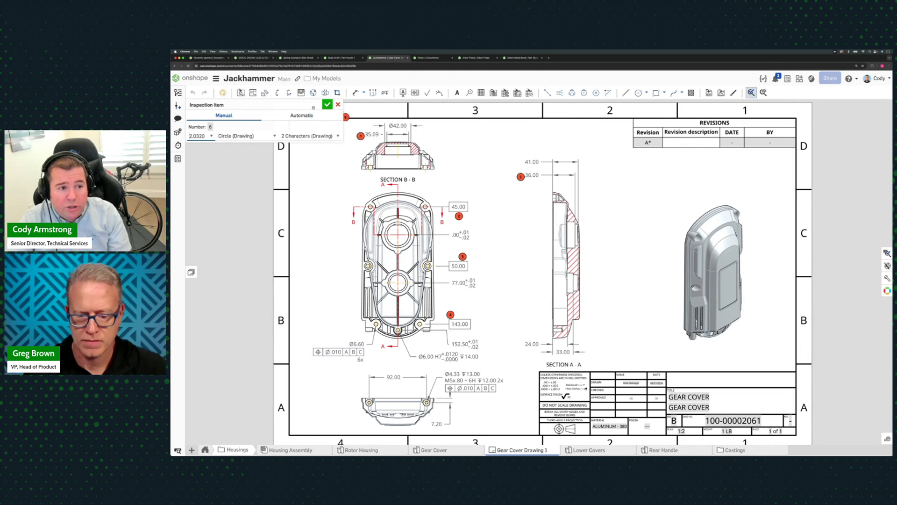
pyautogui.click(328, 104)
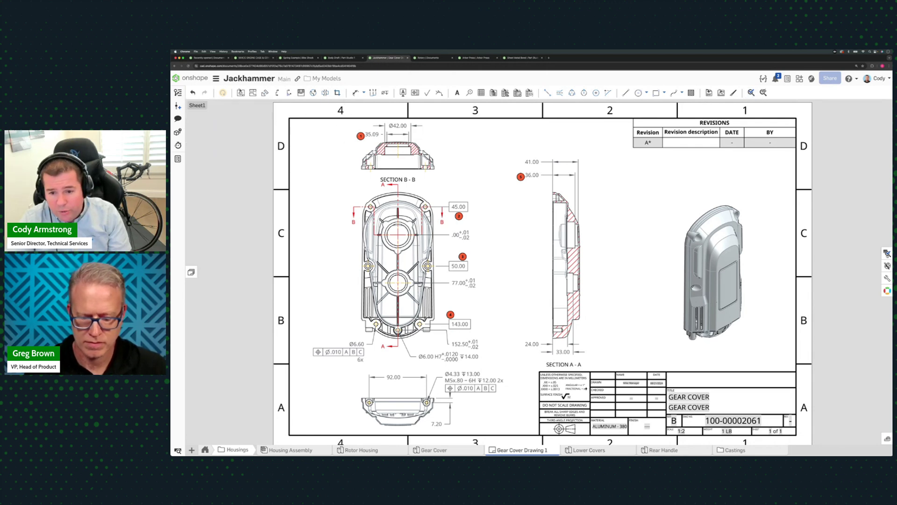
# Step: Review the numbered items with their upper and lower limits in a widened inspection table, check the table's options, and close it
pyautogui.click(887, 253)
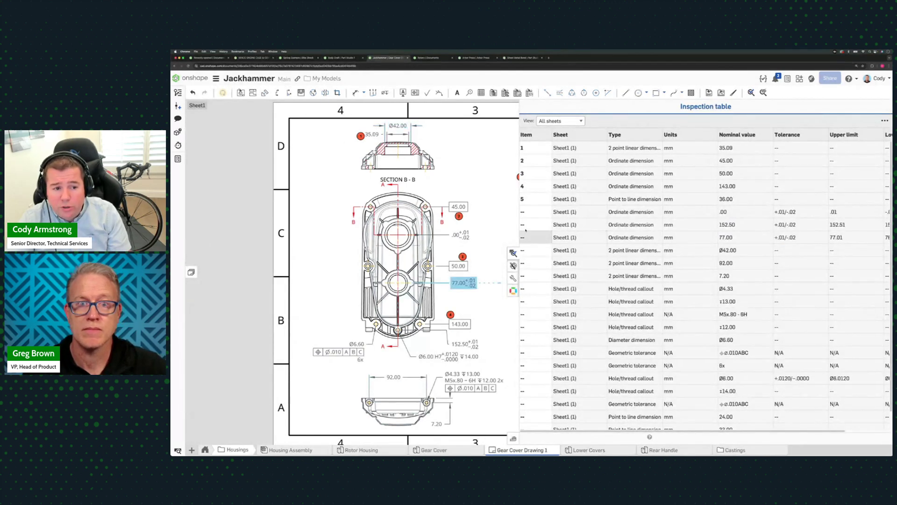
pyautogui.moveTo(521, 225); pyautogui.dragTo(466, 225)
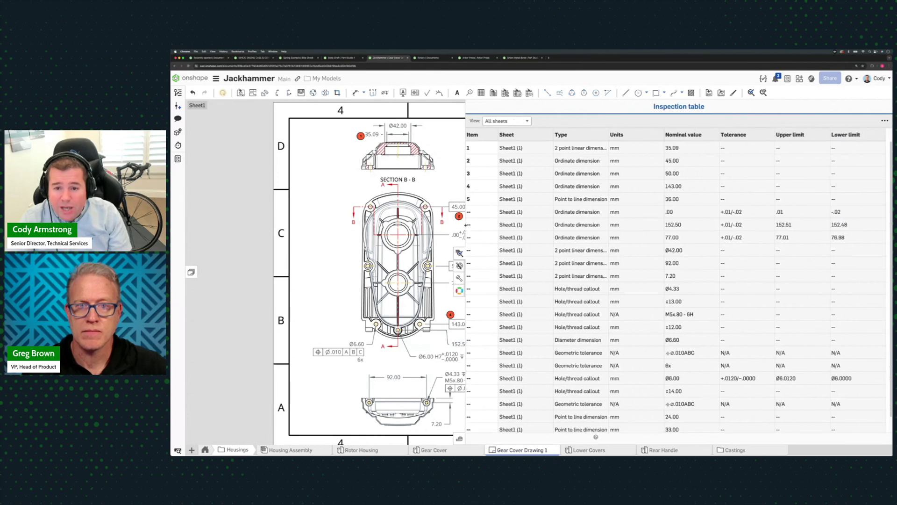
pyautogui.click(885, 120)
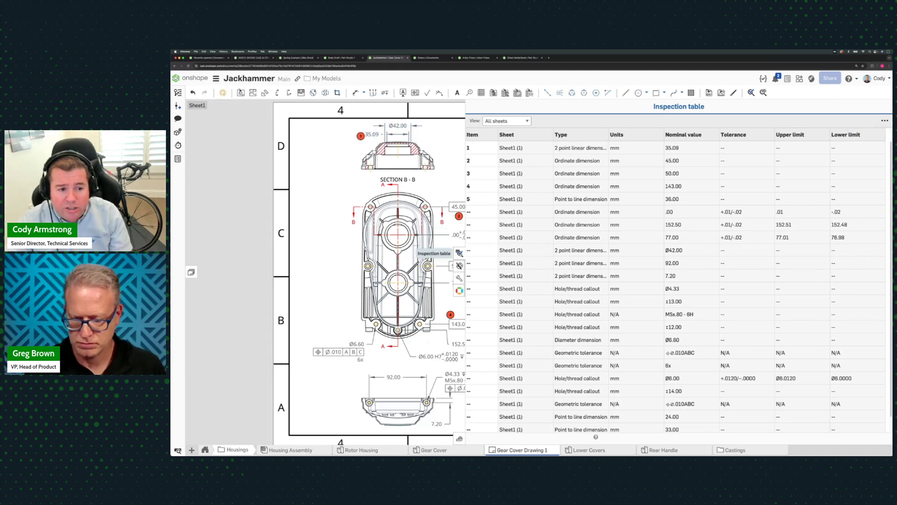
pyautogui.click(459, 253)
pyautogui.scroll(-2, 646, 236)
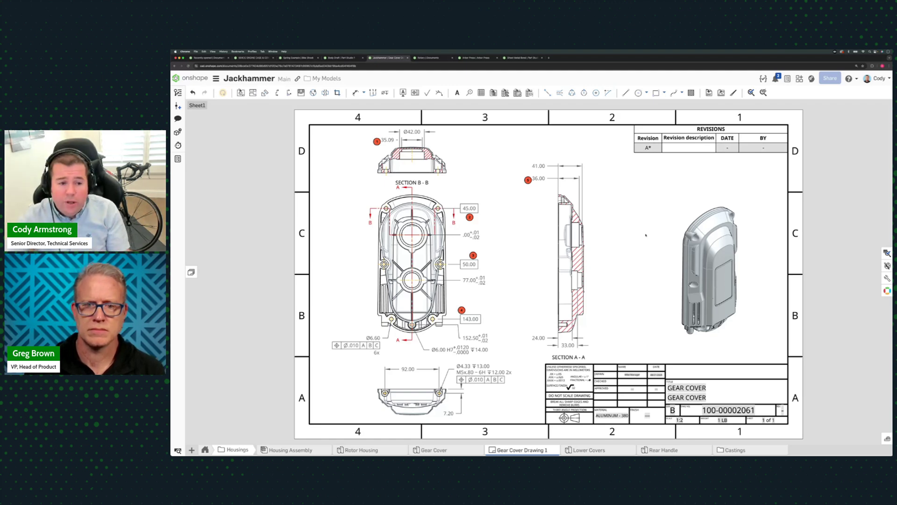
# Step: Return to the Top 10 Onshape Features of 2024 presentation and start the slide show from the PDM Nominees slide
pyautogui.moveTo(522, 451)
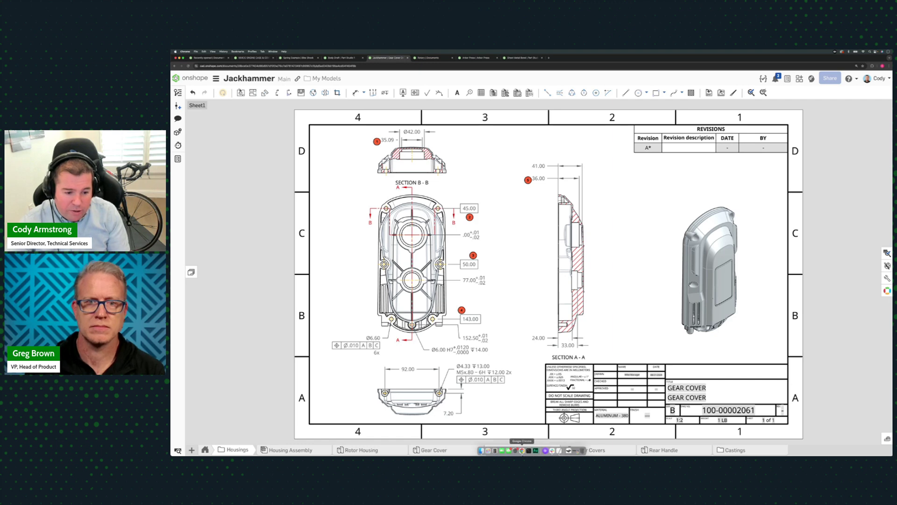
pyautogui.rightClick(522, 451)
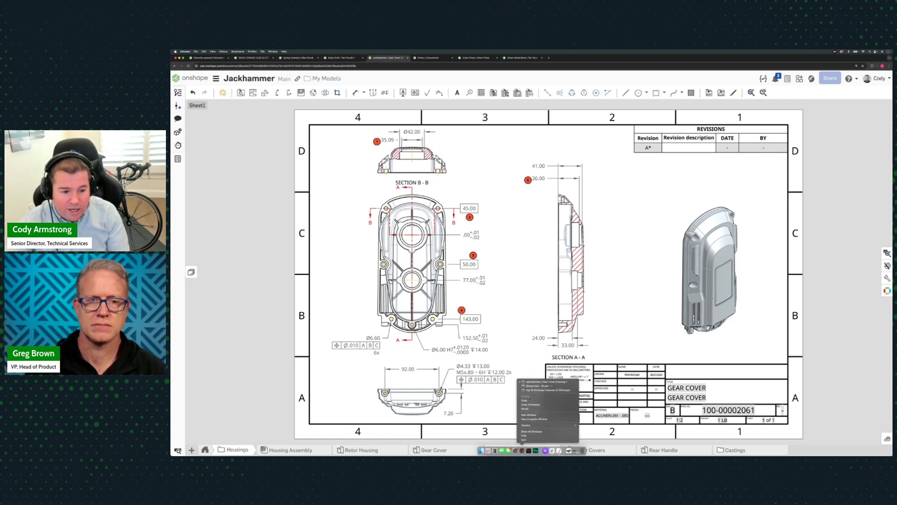
pyautogui.click(533, 390)
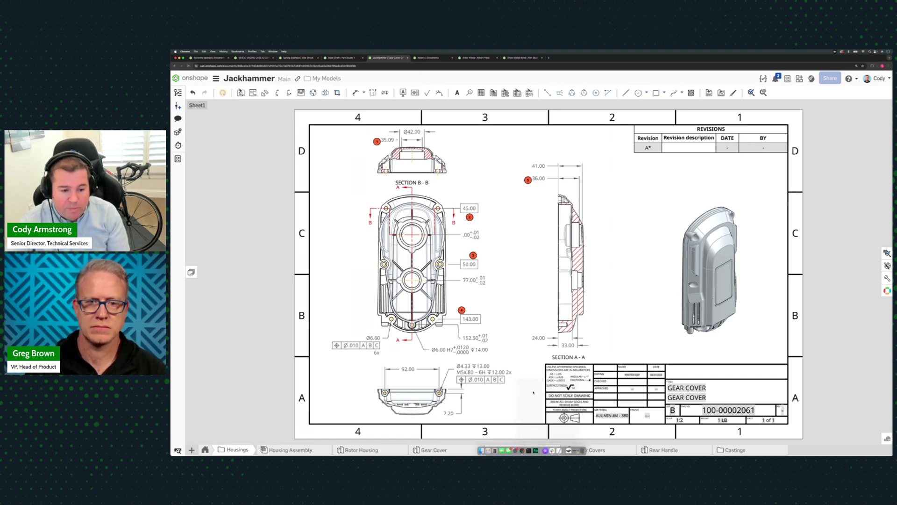
pyautogui.press('pagedown')
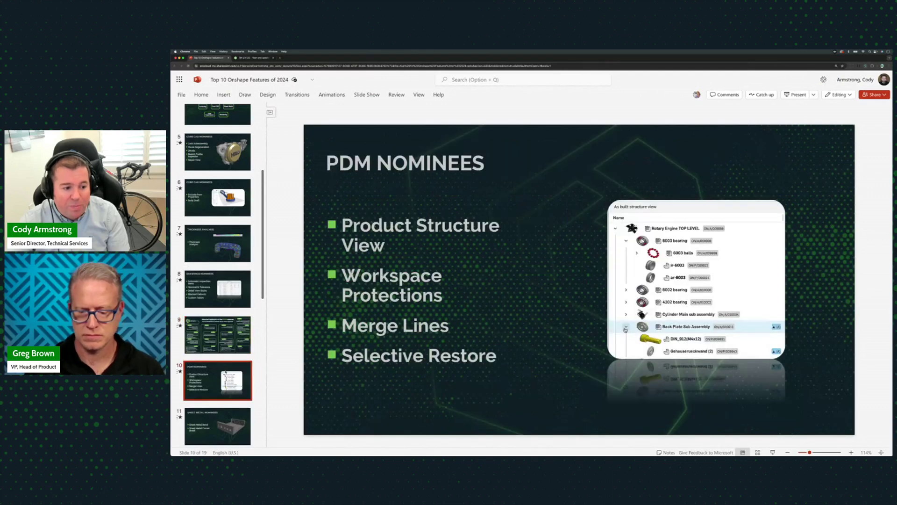
pyautogui.click(773, 453)
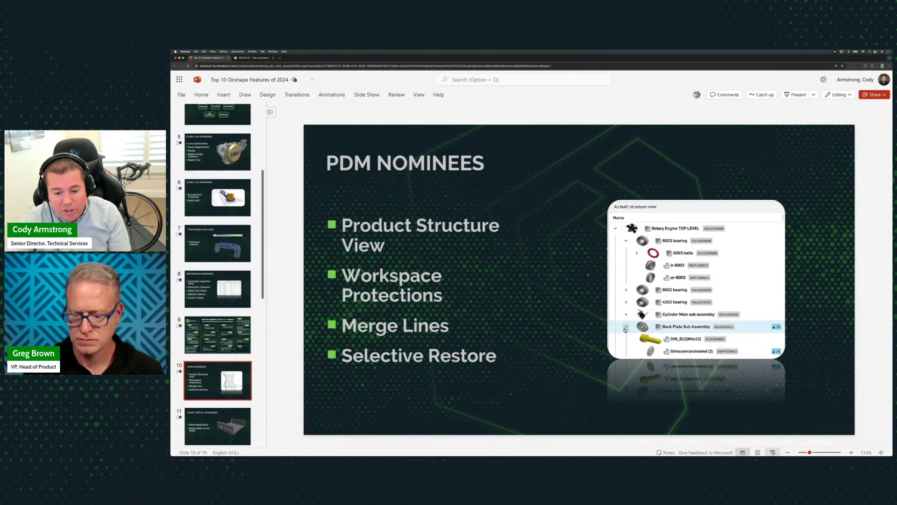
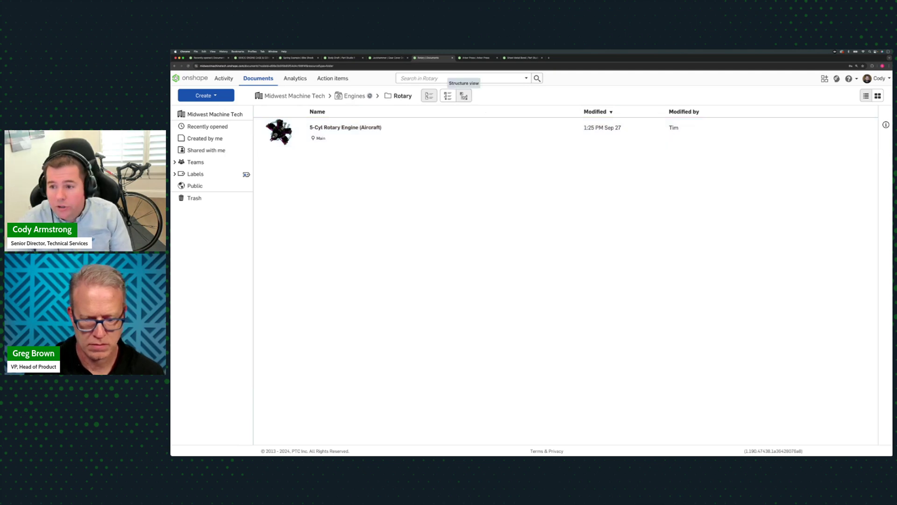
# Step: Show the Rotary folder in Structure view and expand Rotary Engine TOP LEVEL and its first Cylinder Main sub assembly
pyautogui.click(464, 95)
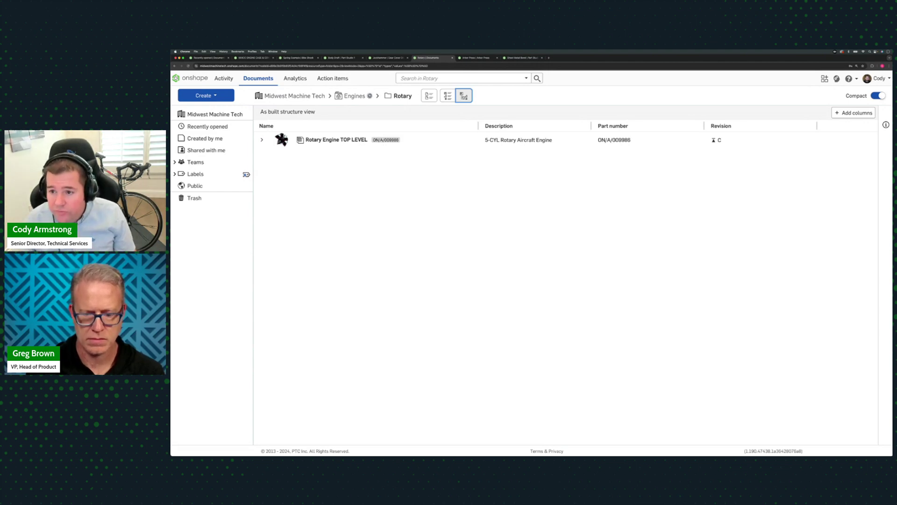
pyautogui.click(261, 140)
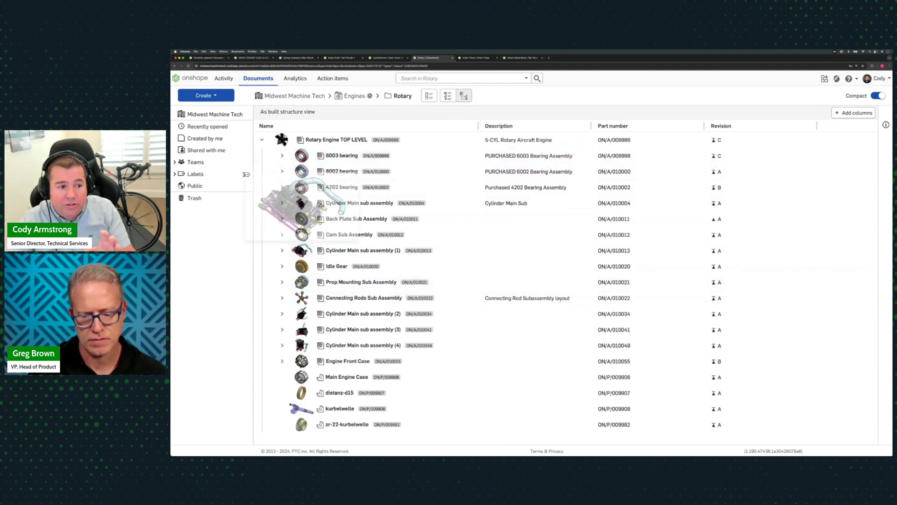
pyautogui.click(282, 203)
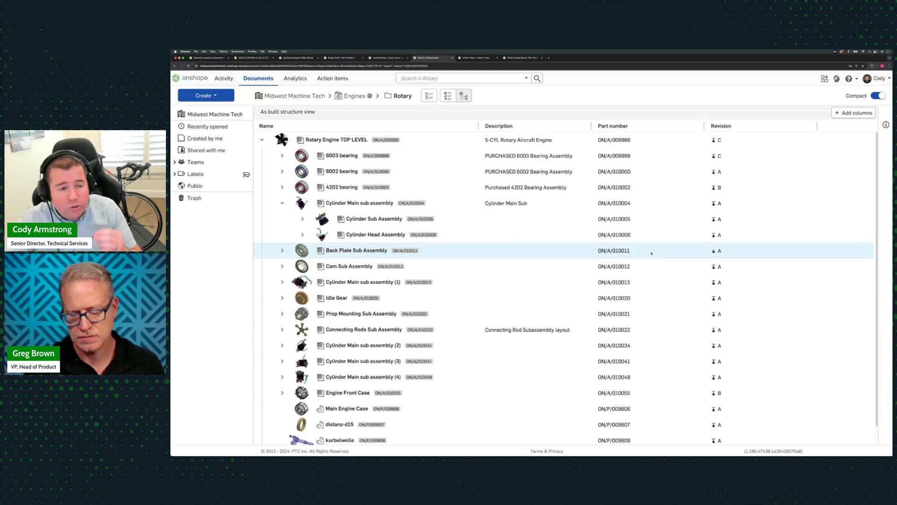
# Step: Switch to the Arbor Press document and show its versions and history
pyautogui.click(483, 58)
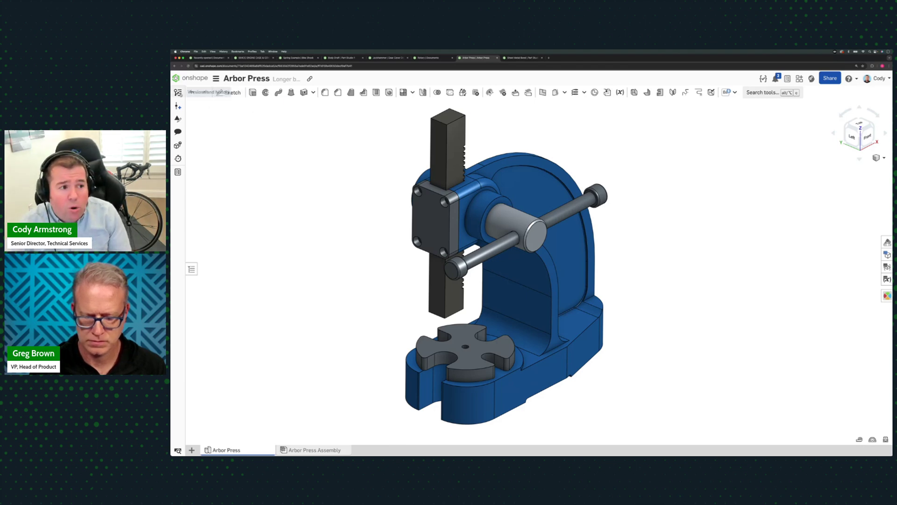
pyautogui.click(178, 93)
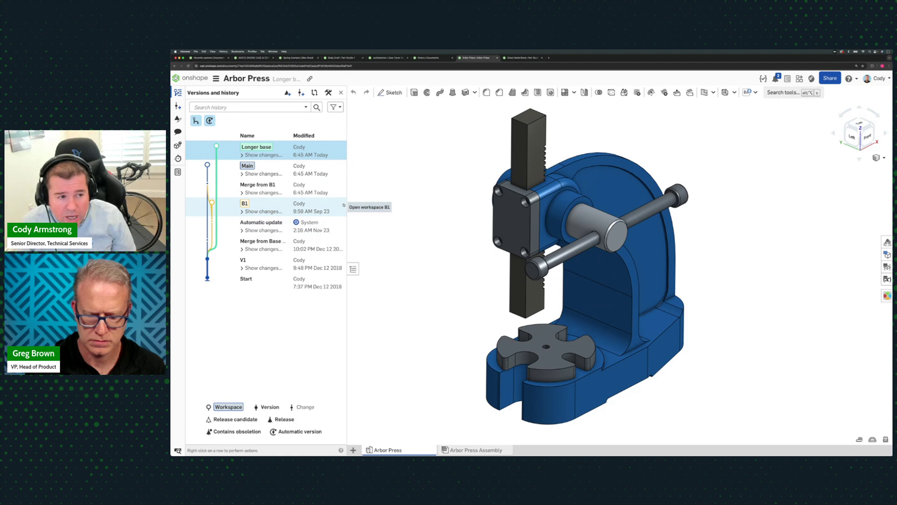
# Step: Open the Main workspace from the history and enable workspace protection for it
pyautogui.click(283, 169)
pyautogui.rightClick(283, 169)
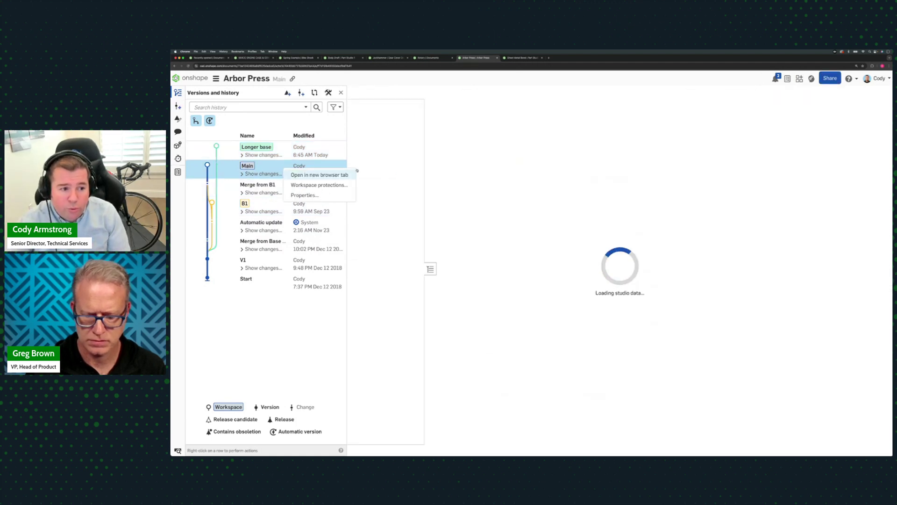
pyautogui.click(342, 185)
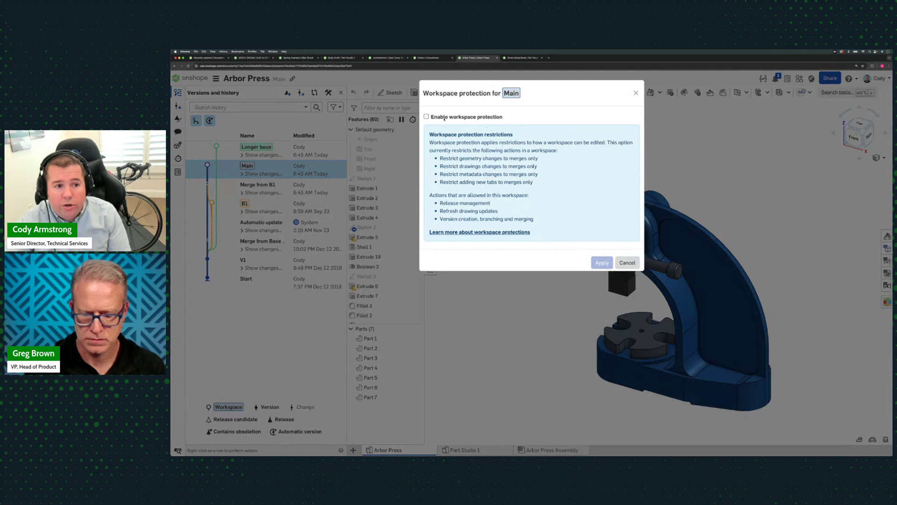
pyautogui.click(500, 117)
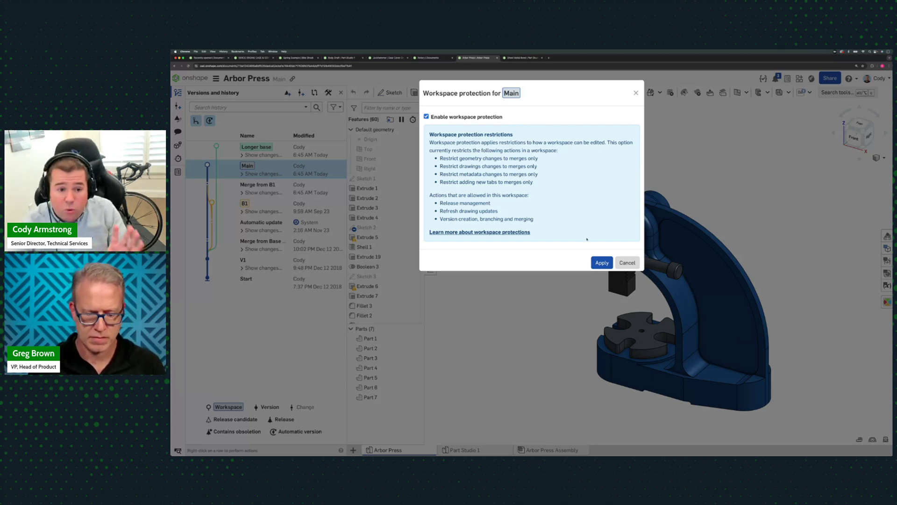
pyautogui.click(602, 262)
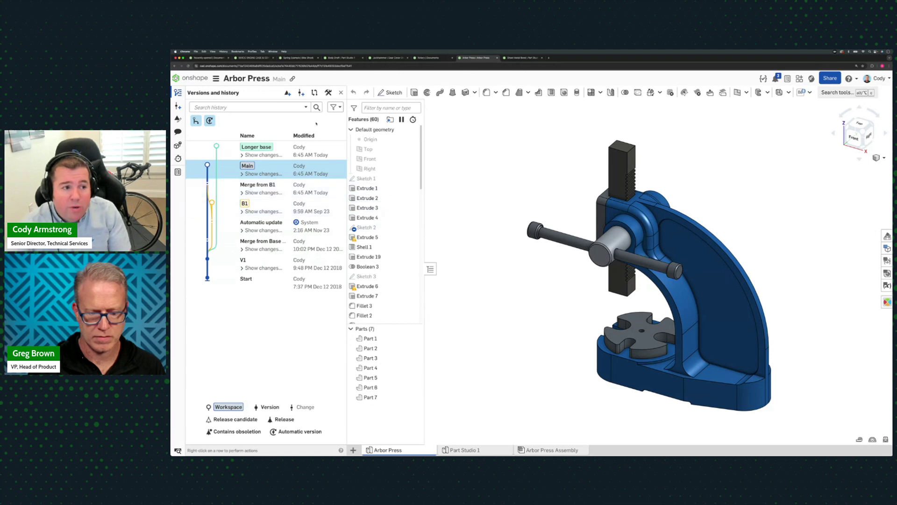
# Step: Set the version history filter to show all branches
pyautogui.click(335, 107)
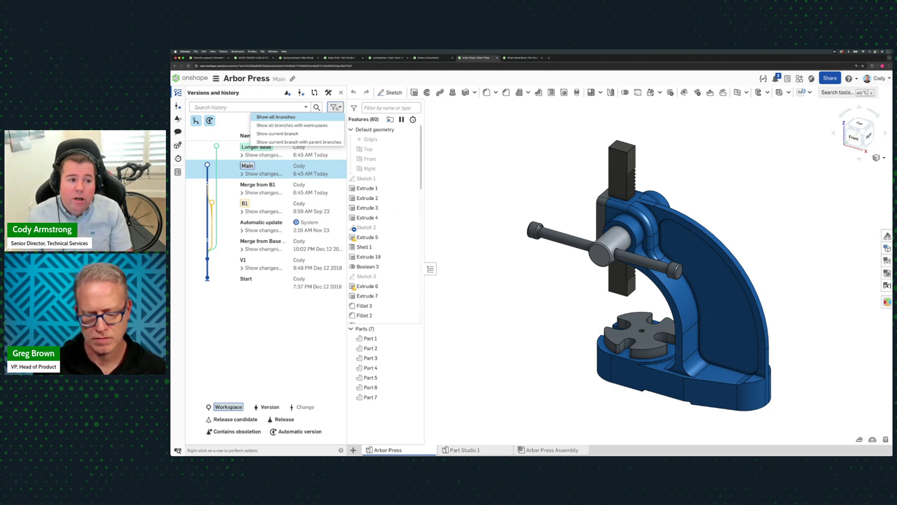
pyautogui.click(337, 118)
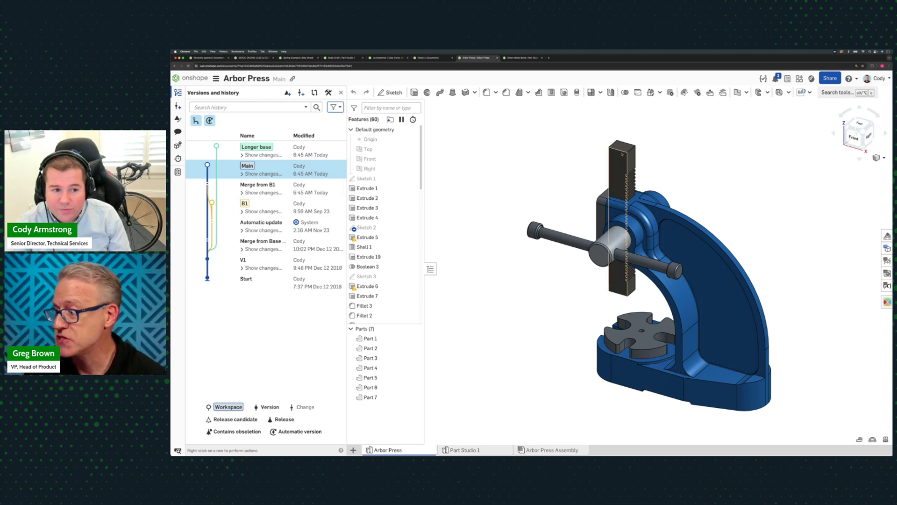
pyautogui.moveTo(678, 161); pyautogui.dragTo(669, 158, button='middle')
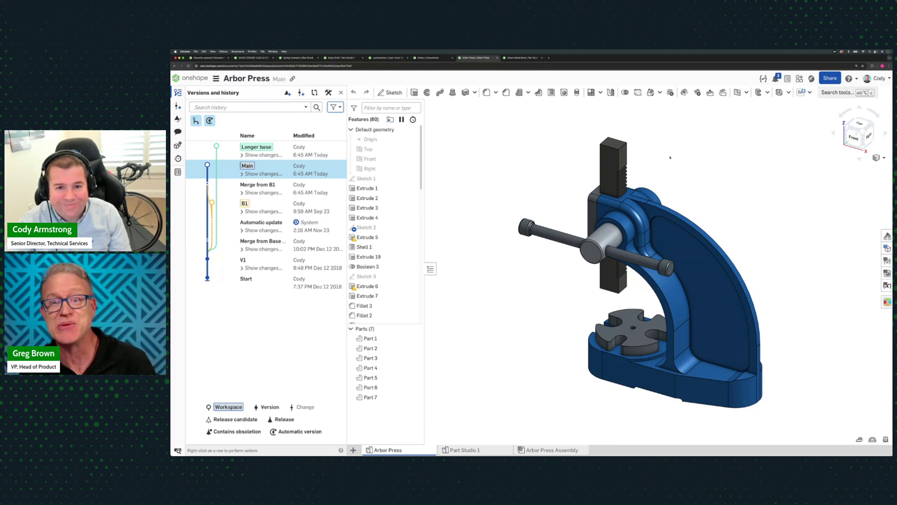
pyautogui.moveTo(684, 170); pyautogui.dragTo(677, 161, button='middle')
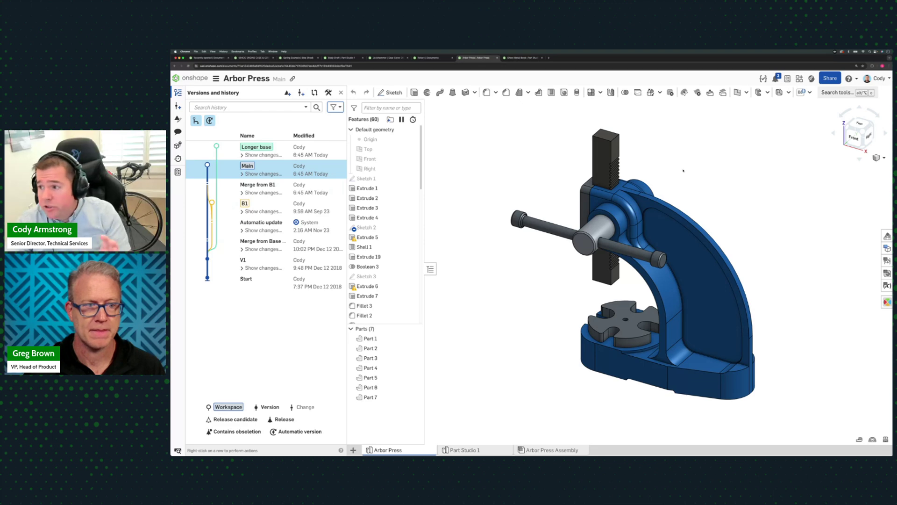
# Step: Return to the Top 10 Onshape Features of 2024 presentation and start the slide show from the Sheet Metal Nominees slide
pyautogui.moveTo(566, 454)
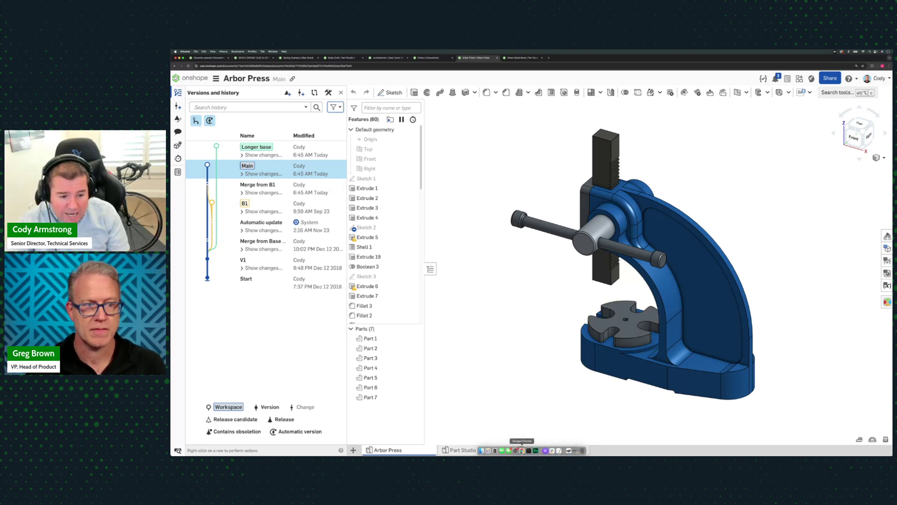
pyautogui.rightClick(522, 450)
pyautogui.click(539, 390)
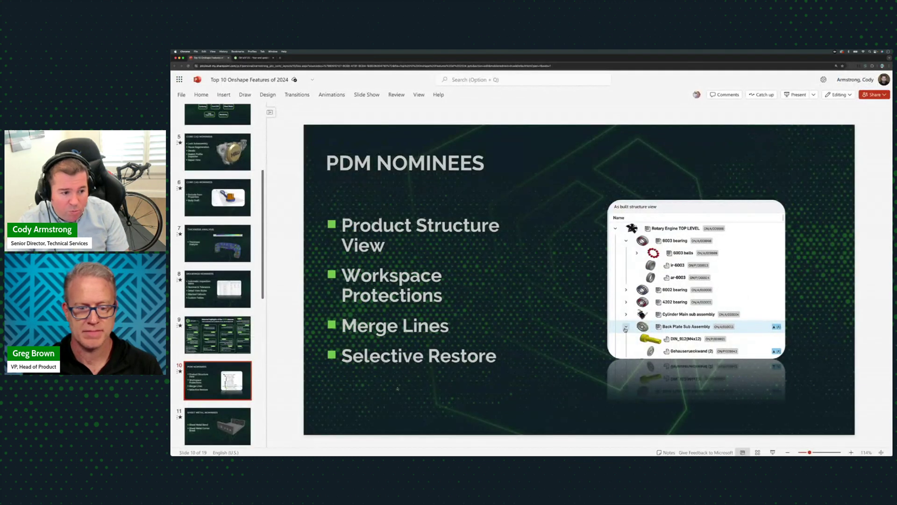
pyautogui.scroll(-1, 213, 399)
pyautogui.click(215, 401)
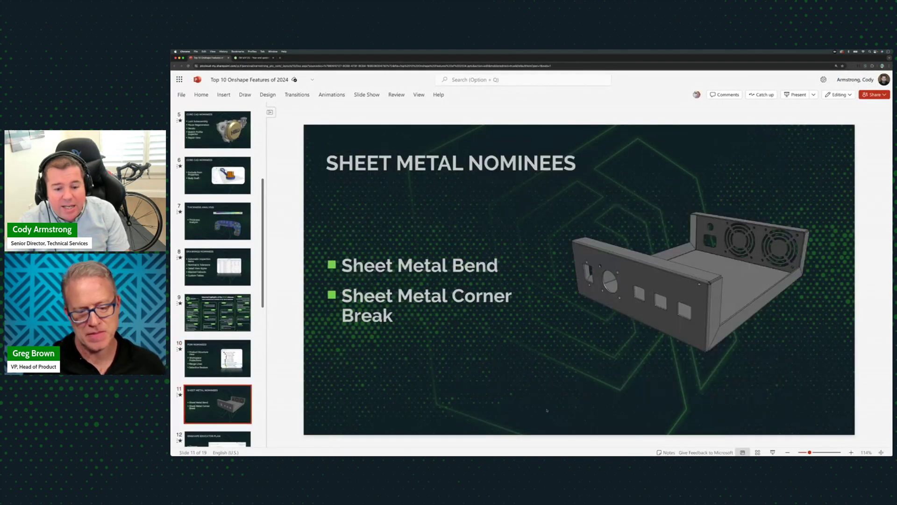
pyautogui.click(772, 452)
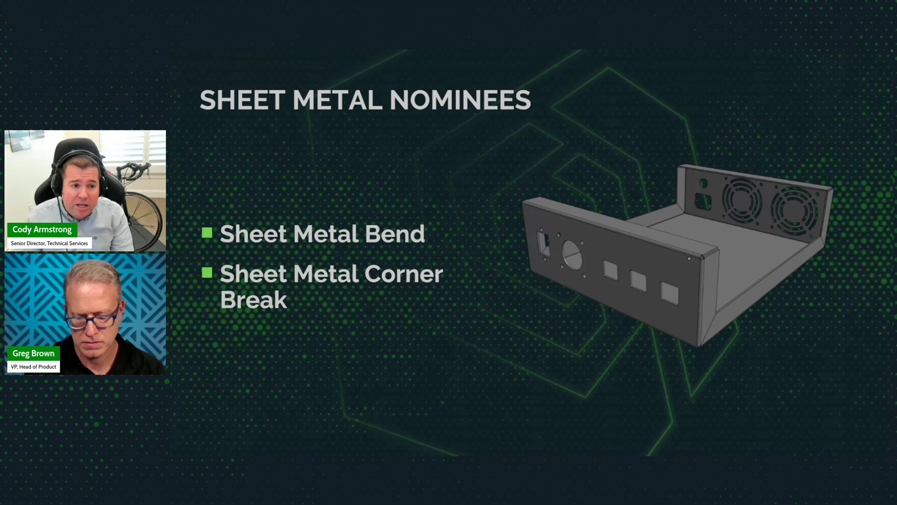
# Step: Leave the slide show, switch back to Onshape and bring up the Sheet Metal Bend document
pyautogui.press('Escape')
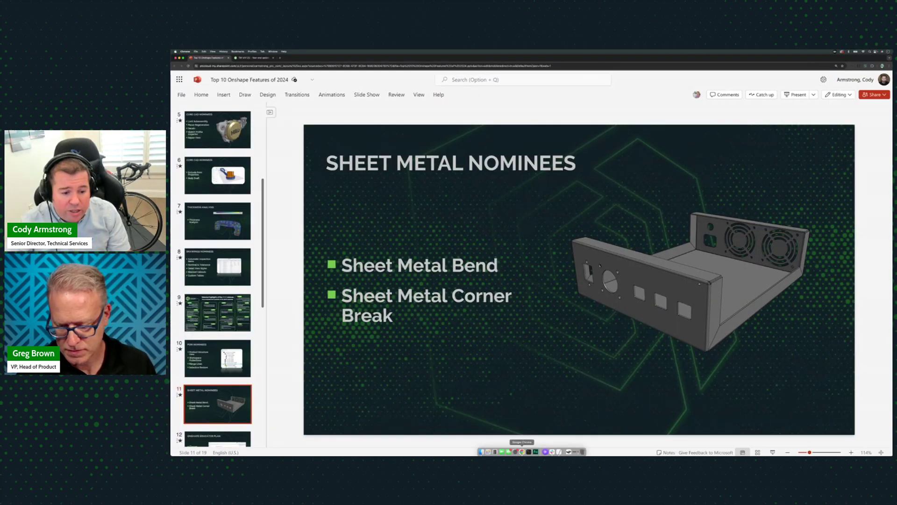
pyautogui.rightClick(521, 450)
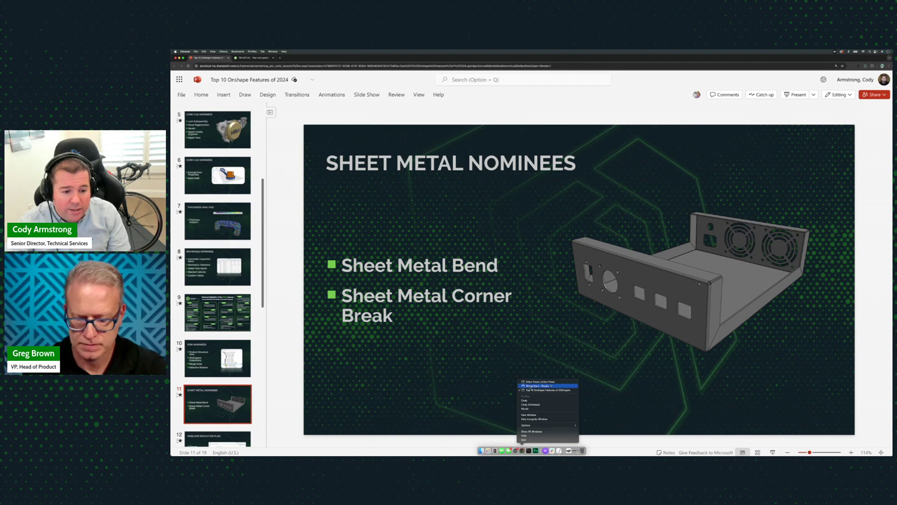
pyautogui.click(537, 382)
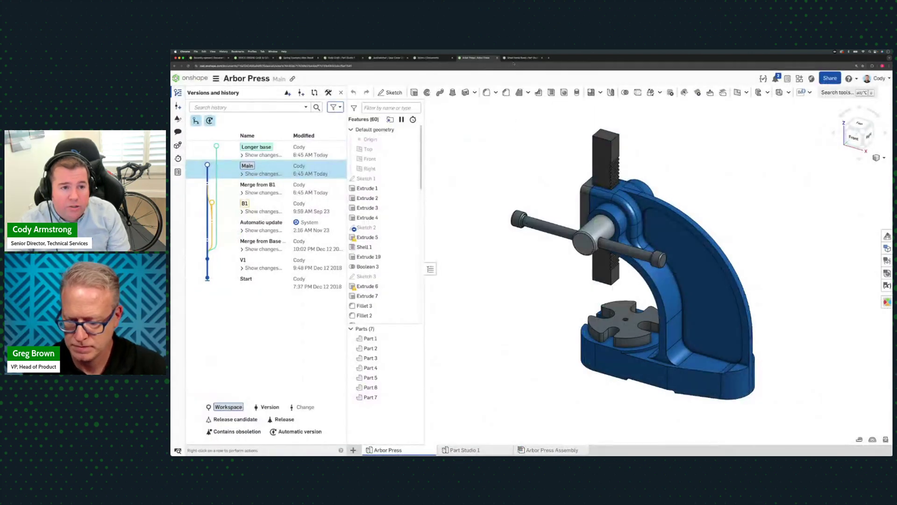
pyautogui.click(522, 58)
pyautogui.click(188, 66)
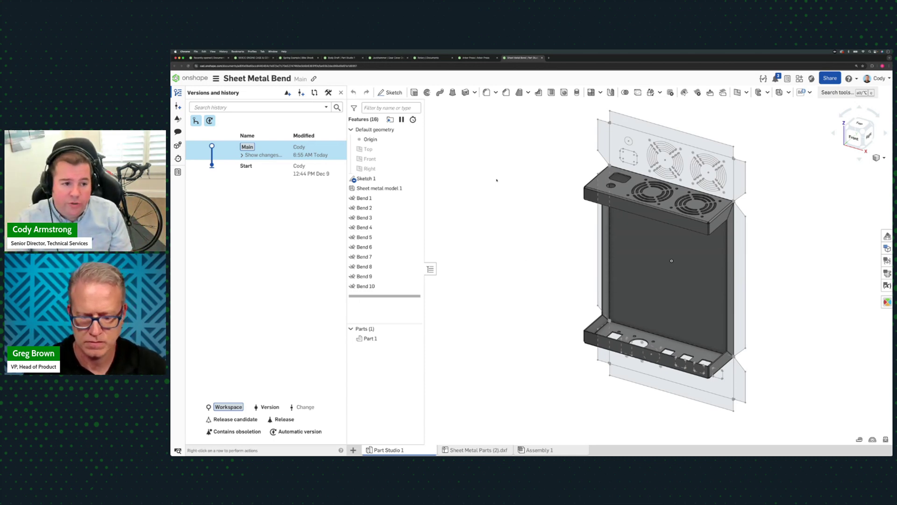
# Step: Hide Part 1 and roll the feature history back to just after Sketch 1
pyautogui.moveTo(508, 248); pyautogui.dragTo(523, 225, button='right')
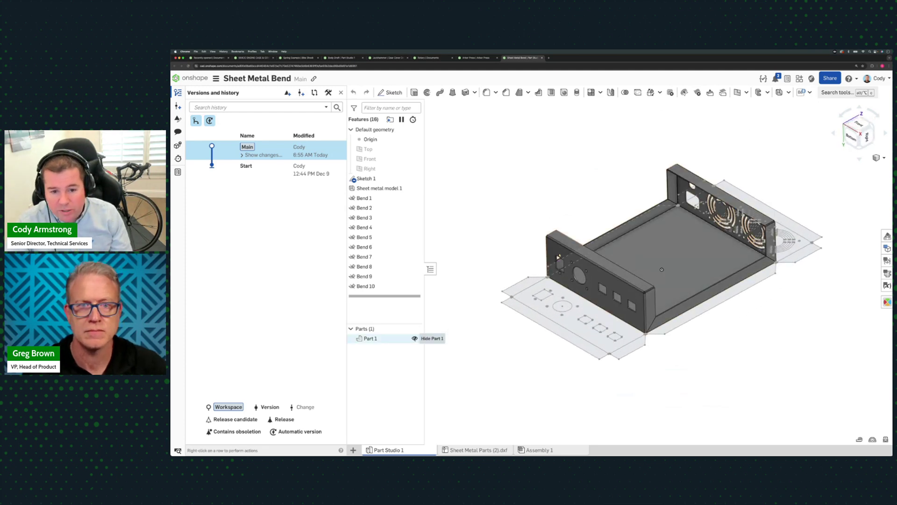
pyautogui.click(415, 338)
pyautogui.scroll(2, 673, 283)
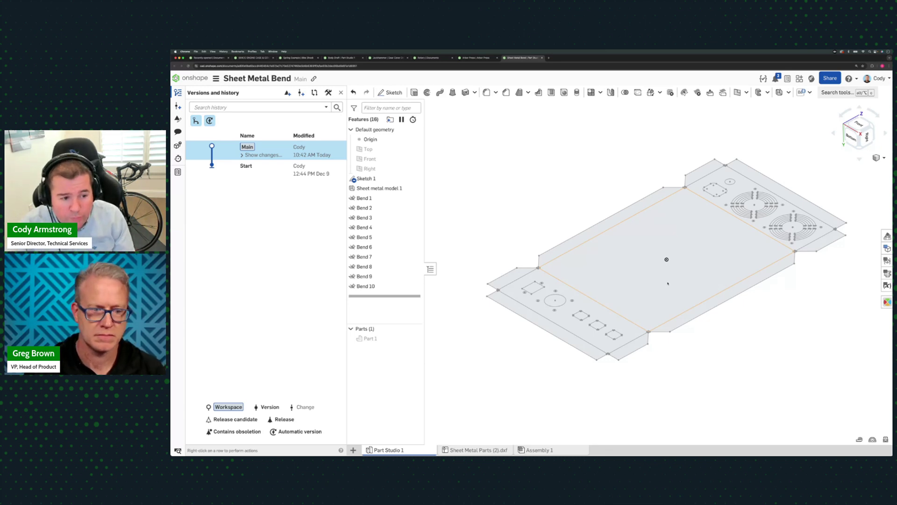
pyautogui.moveTo(383, 296)
pyautogui.mouseDown()
pyautogui.moveTo(353, 200)
pyautogui.moveTo(353, 183)
pyautogui.moveTo(365, 188)
pyautogui.mouseUp()
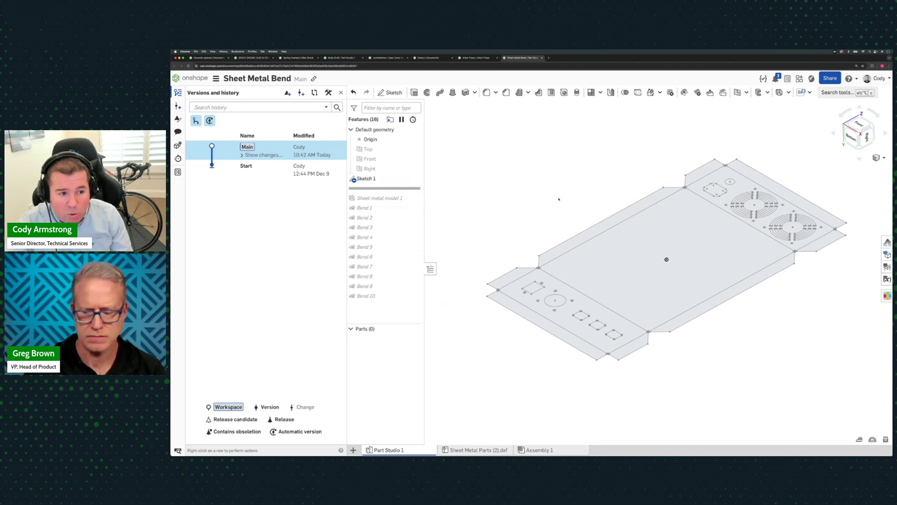
# Step: Create a thickened sheet metal model from all the panel and flange regions of Sketch 1, leaving the cutouts open, with 0.055 in thickness and 0.02 in bend radius
pyautogui.click(779, 92)
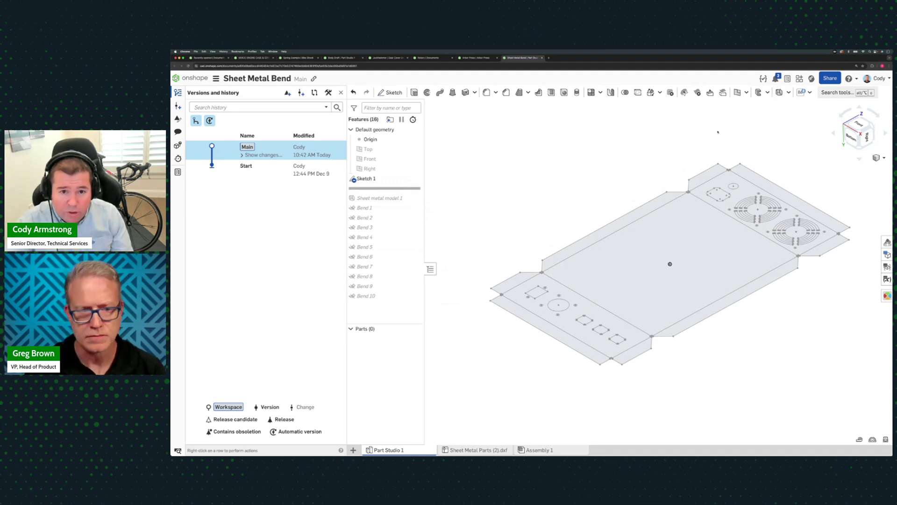
pyautogui.click(514, 126)
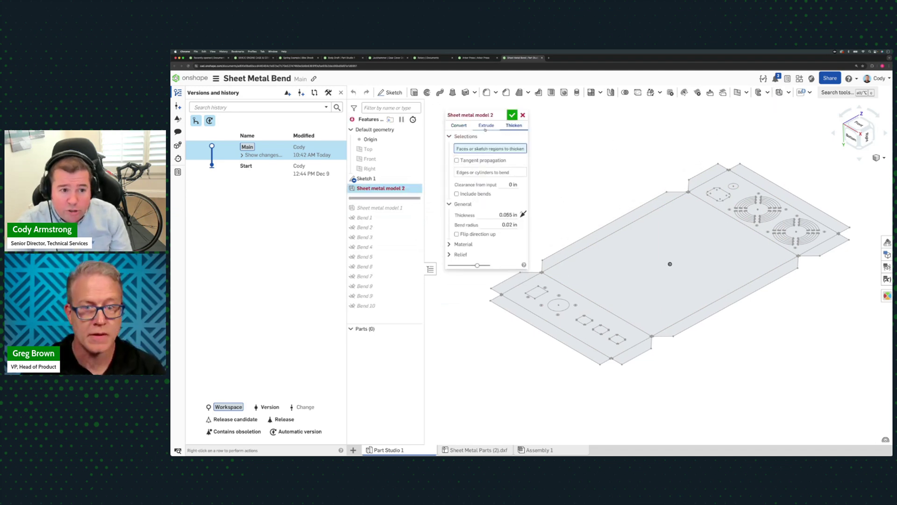
pyautogui.click(545, 270)
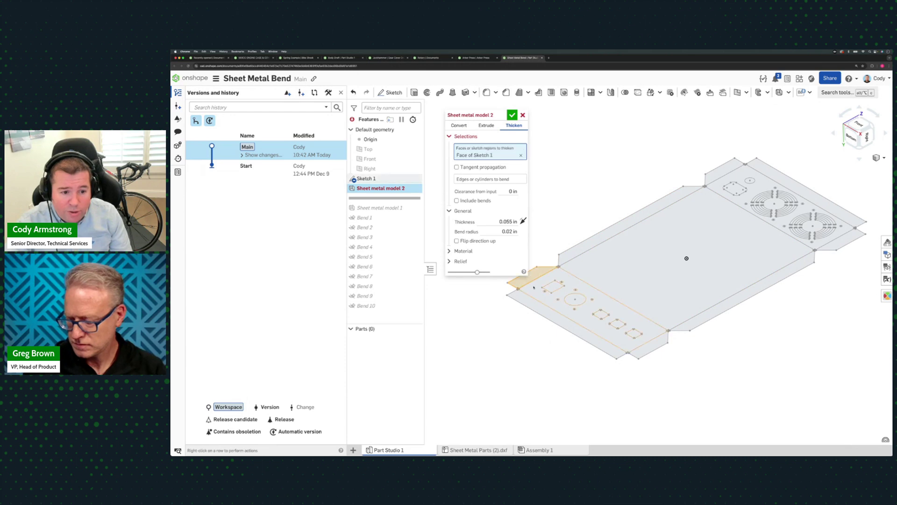
pyautogui.click(551, 314)
pyautogui.click(573, 283)
pyautogui.click(622, 240)
pyautogui.click(713, 175)
pyautogui.click(833, 236)
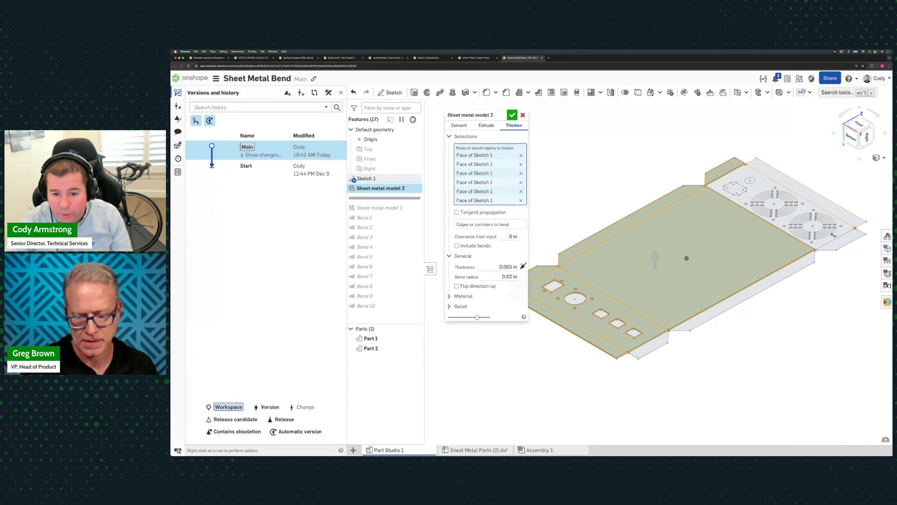
pyautogui.click(835, 238)
pyautogui.click(732, 302)
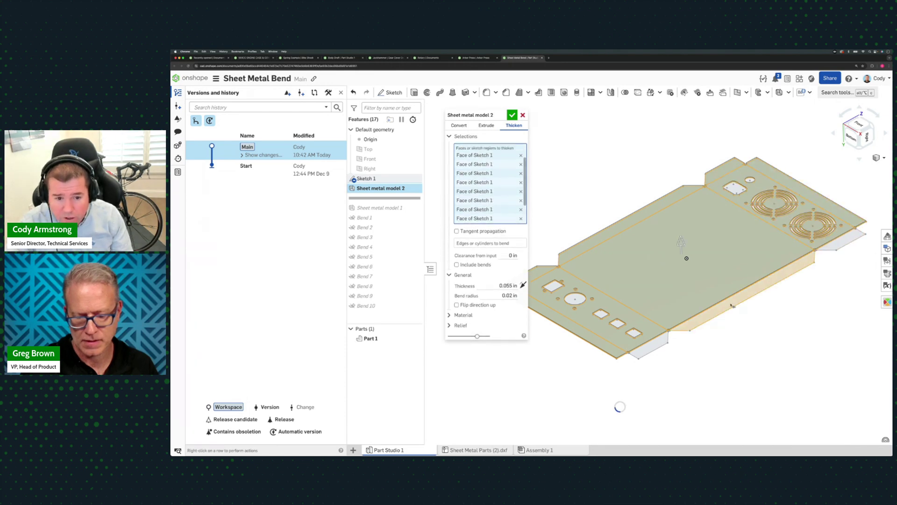
pyautogui.click(662, 342)
pyautogui.click(844, 239)
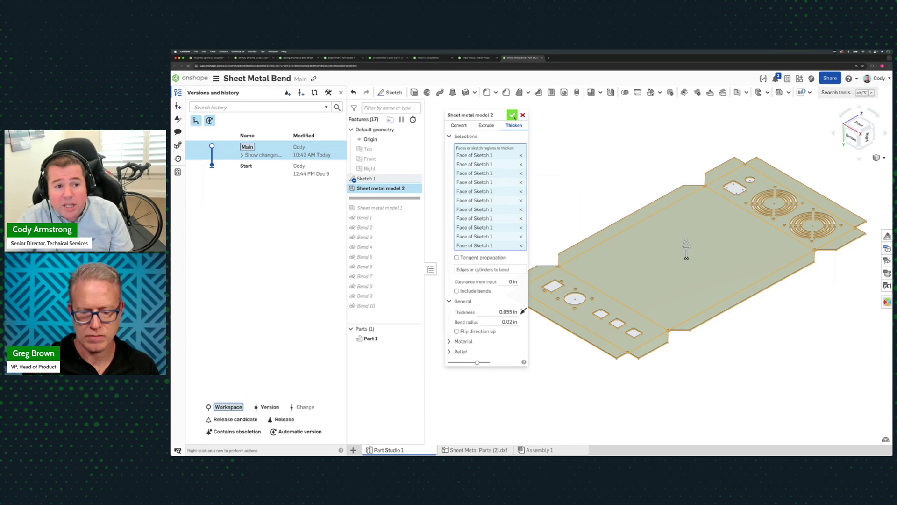
pyautogui.click(513, 115)
# Step: Bend the flange on the base's far long side by 90 degrees along its Sketch 1 line, using Bend line alignment
pyautogui.moveTo(570, 214); pyautogui.dragTo(573, 218, button='right')
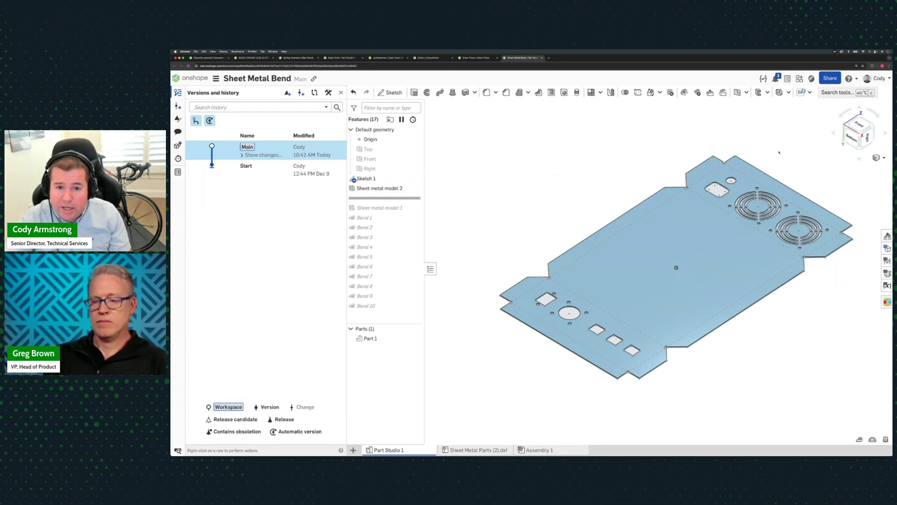
pyautogui.click(789, 93)
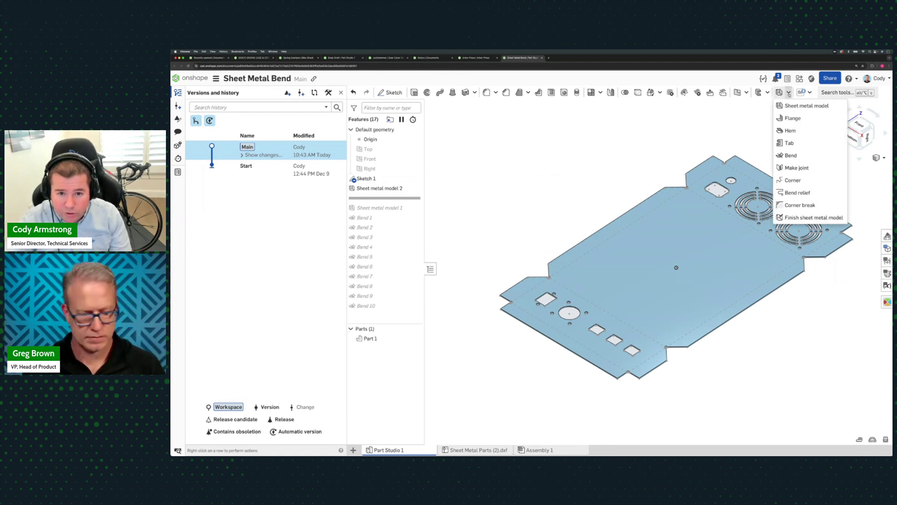
pyautogui.click(775, 154)
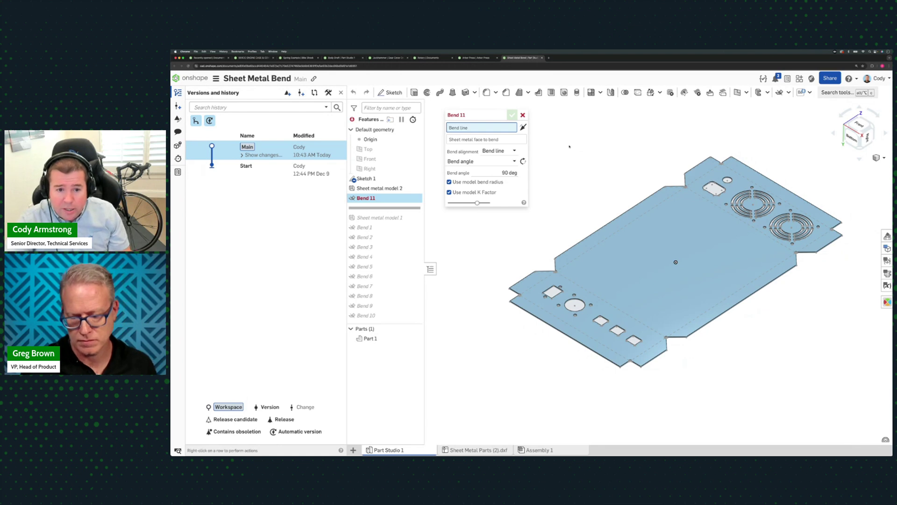
pyautogui.click(644, 216)
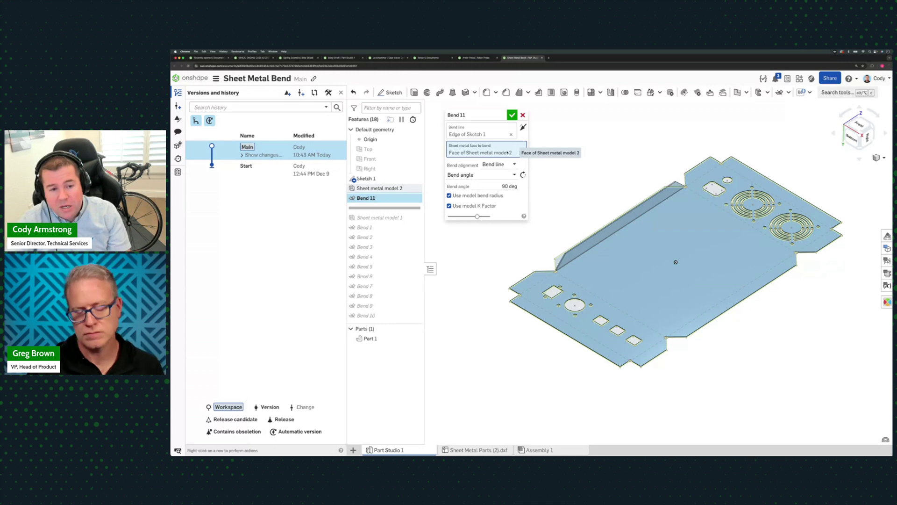
pyautogui.moveTo(568, 262); pyautogui.dragTo(642, 234, button='right')
pyautogui.scroll(-1, 642, 235)
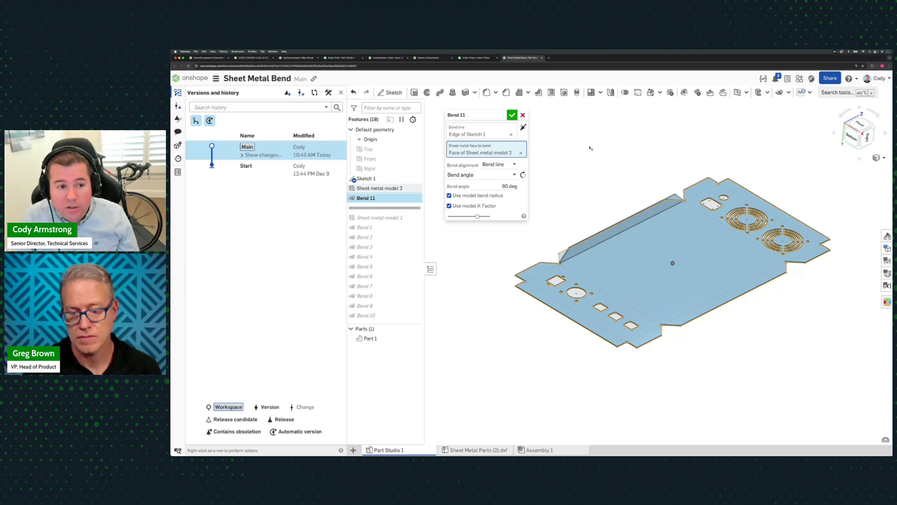
pyautogui.hotkey('shift', 'Return')
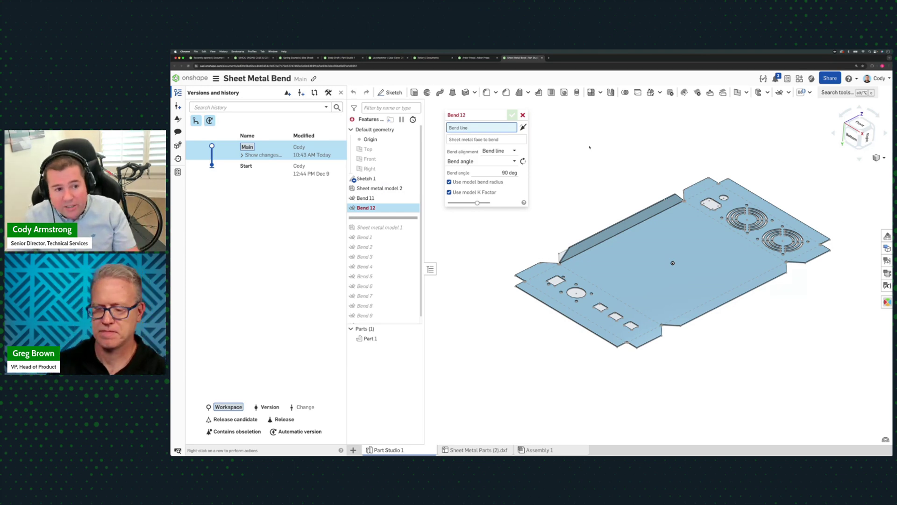
# Step: Bend the flange on the base's near long side by 90 degrees along its Sketch 1 line, keeping the base face as reference
pyautogui.click(695, 309)
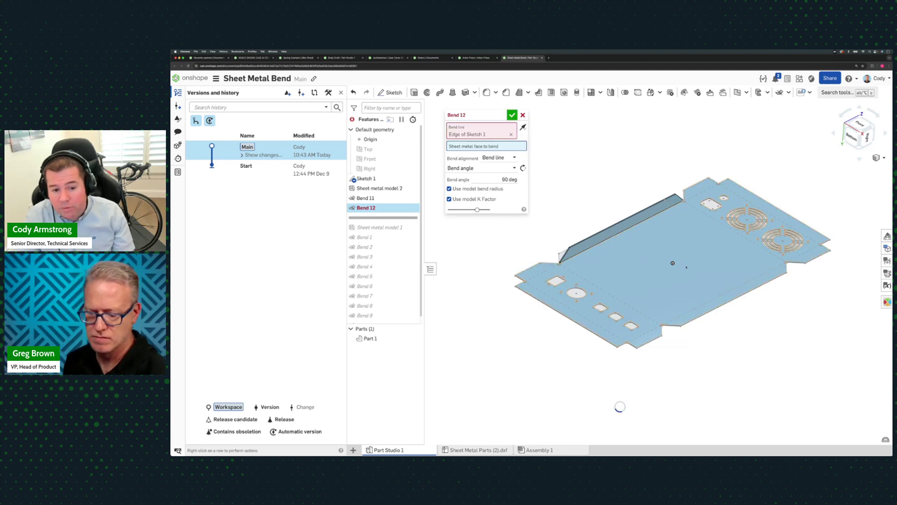
pyautogui.click(686, 268)
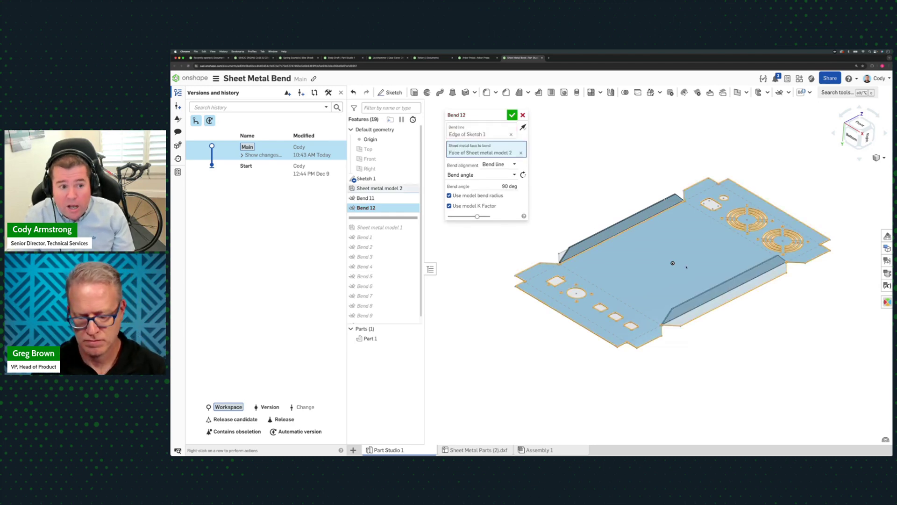
pyautogui.hotkey('shift', 'Return')
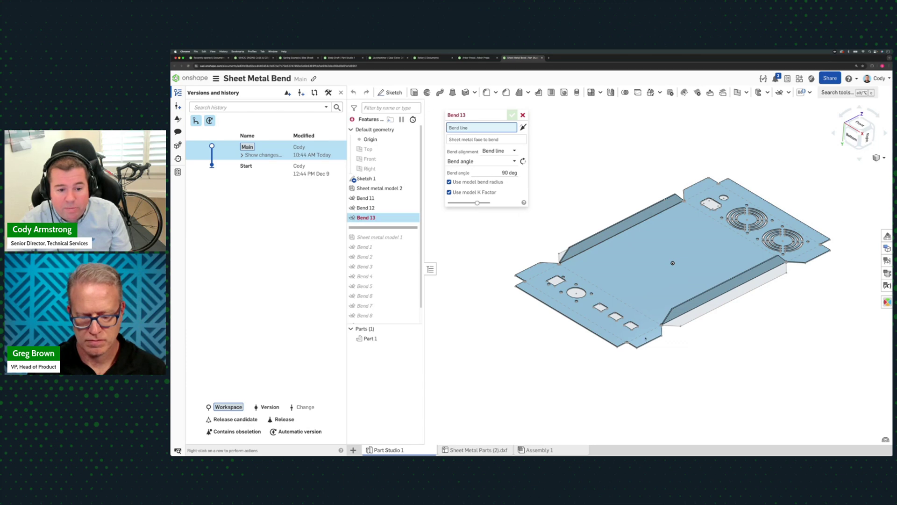
# Step: Bend the three outer flanges around the front panel with the square cutouts by 90 degrees along their Sketch 1 lines
pyautogui.click(589, 290)
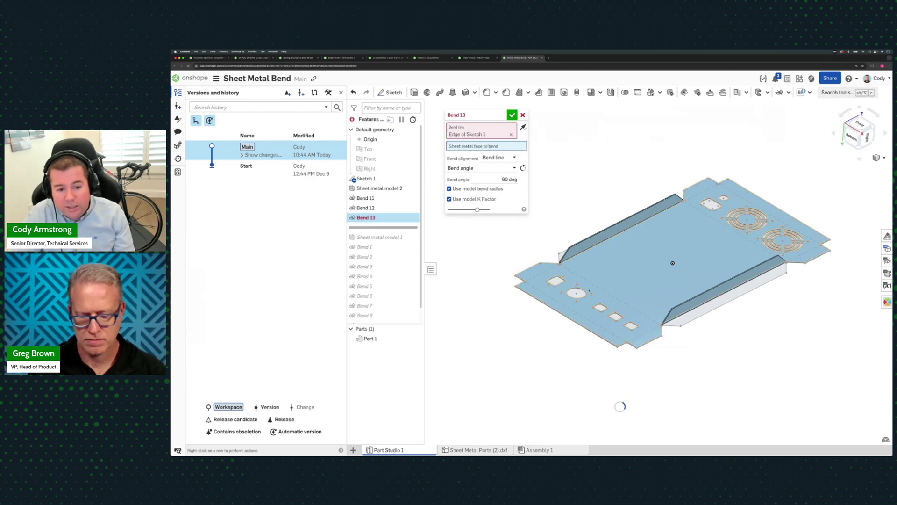
pyautogui.click(589, 291)
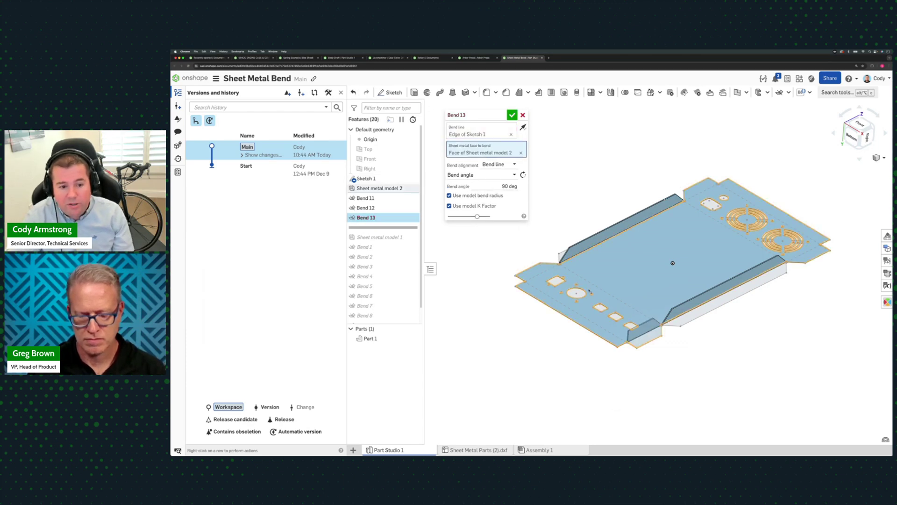
pyautogui.hotkey('shift', 'Return')
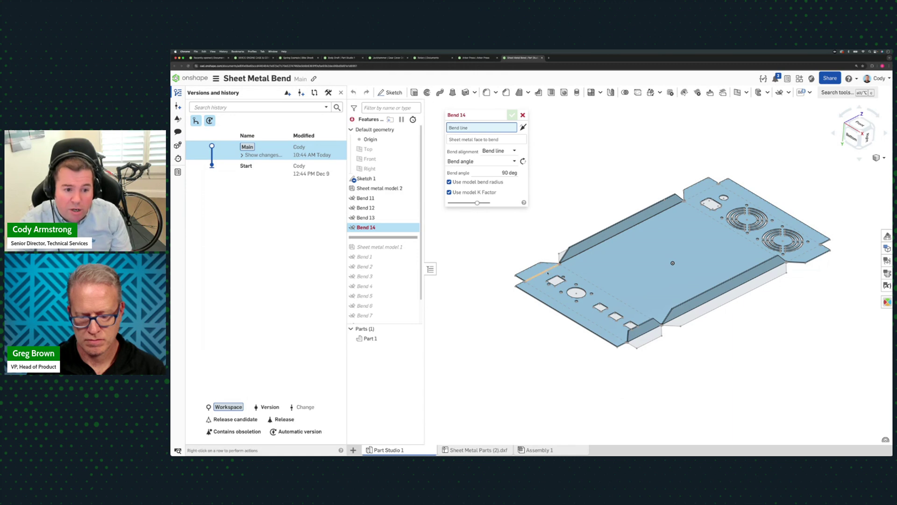
pyautogui.click(546, 271)
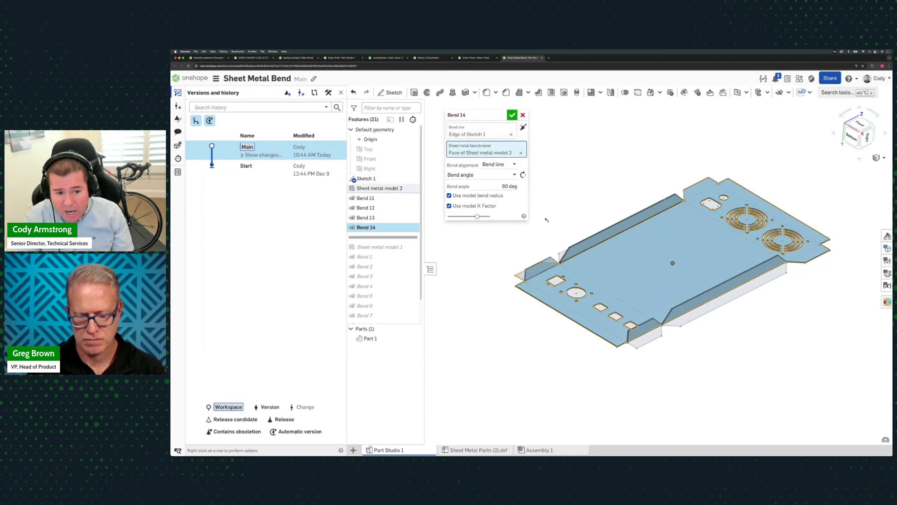
pyautogui.hotkey('shift', 'Return')
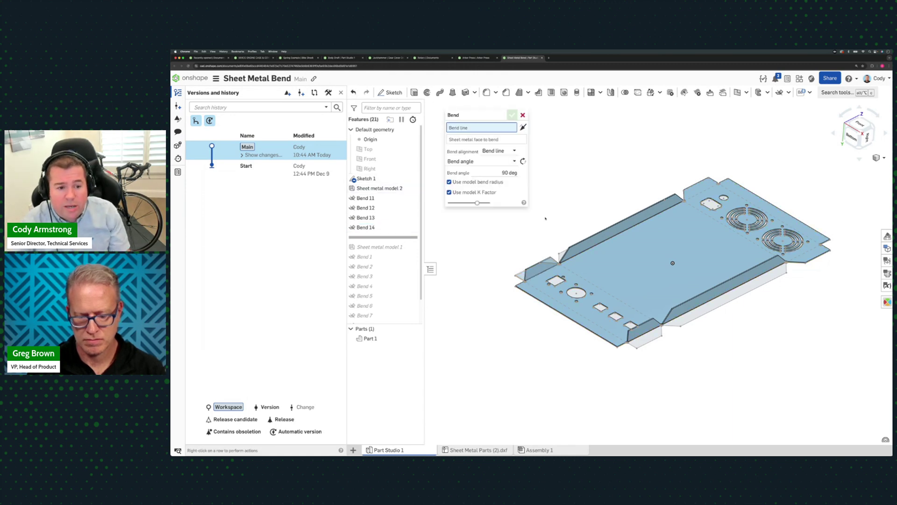
pyautogui.click(548, 294)
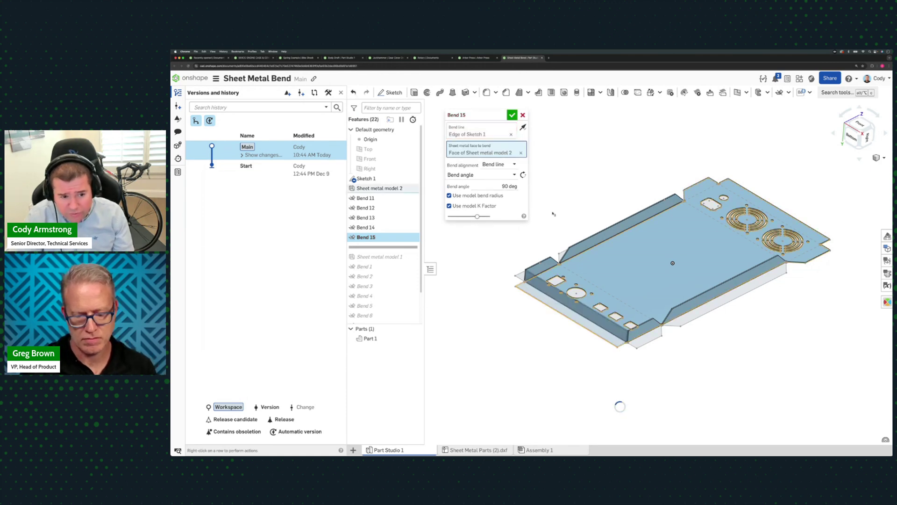
pyautogui.press('Return')
pyautogui.press('Return')
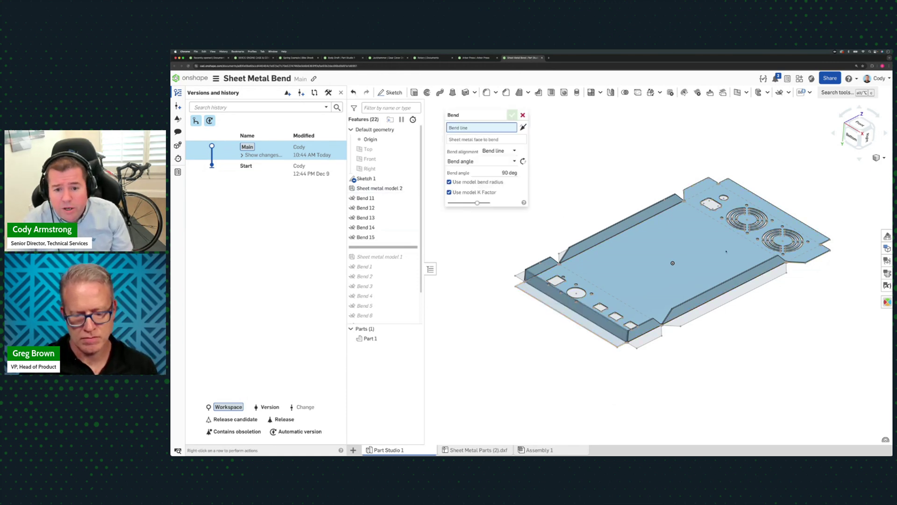
# Step: Bend the three outer flanges around the rear panel with the fan cutouts by 90 degrees along their Sketch 1 lines
pyautogui.click(807, 242)
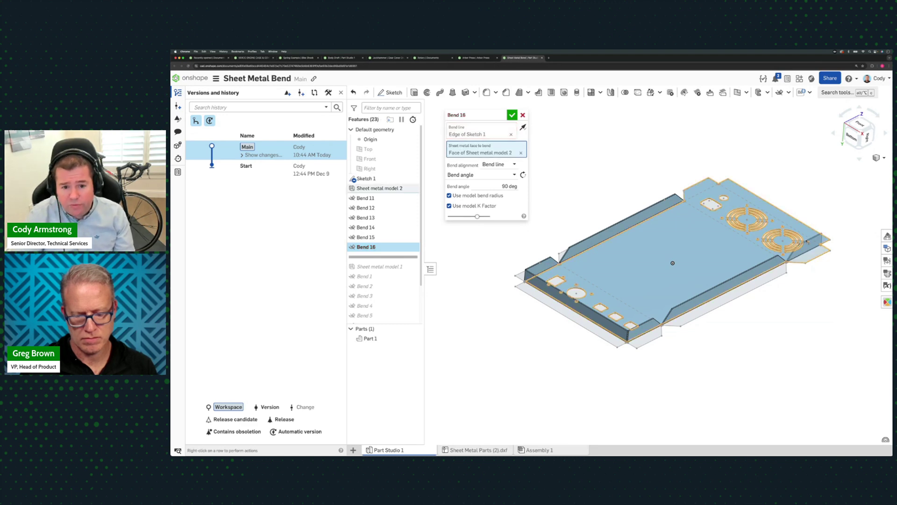
pyautogui.press('Return')
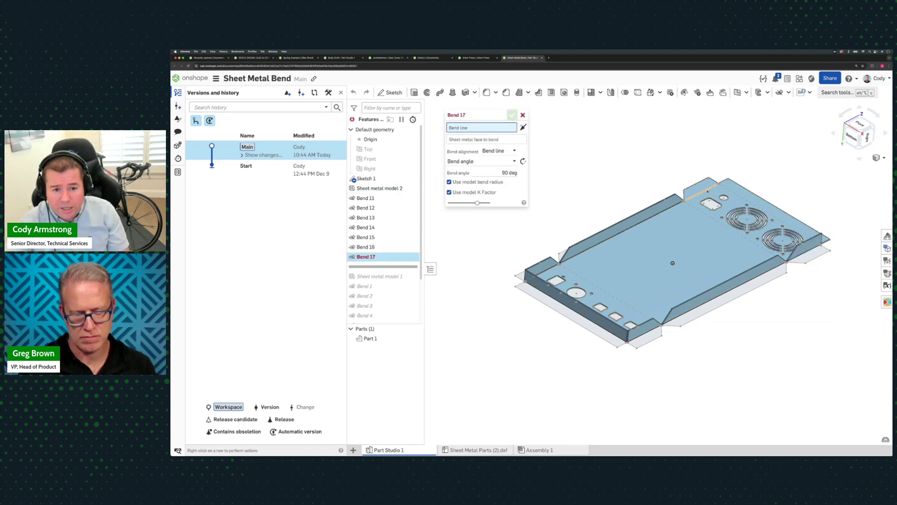
pyautogui.click(707, 192)
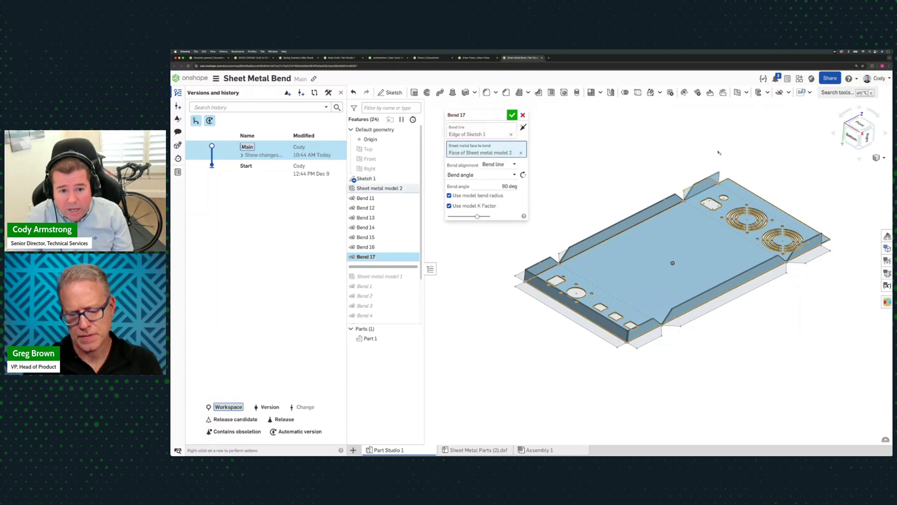
pyautogui.press('Return')
pyautogui.press('Return')
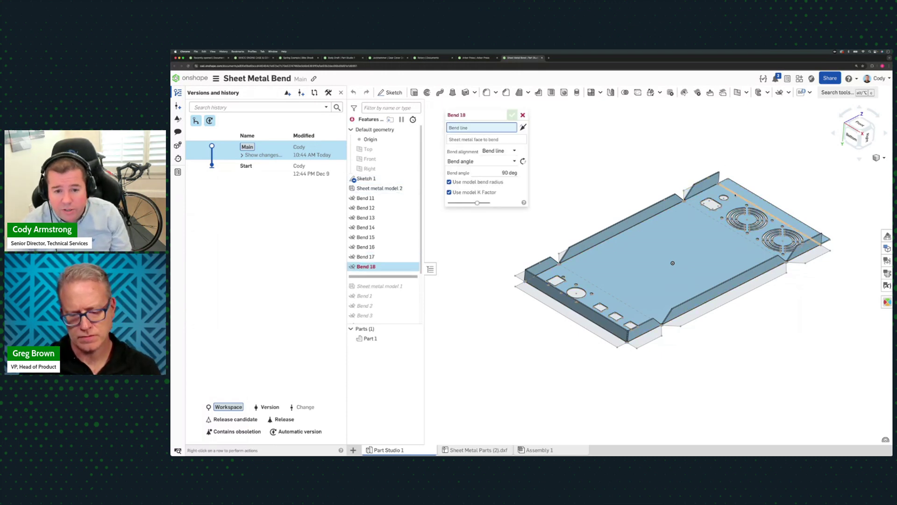
pyautogui.click(736, 195)
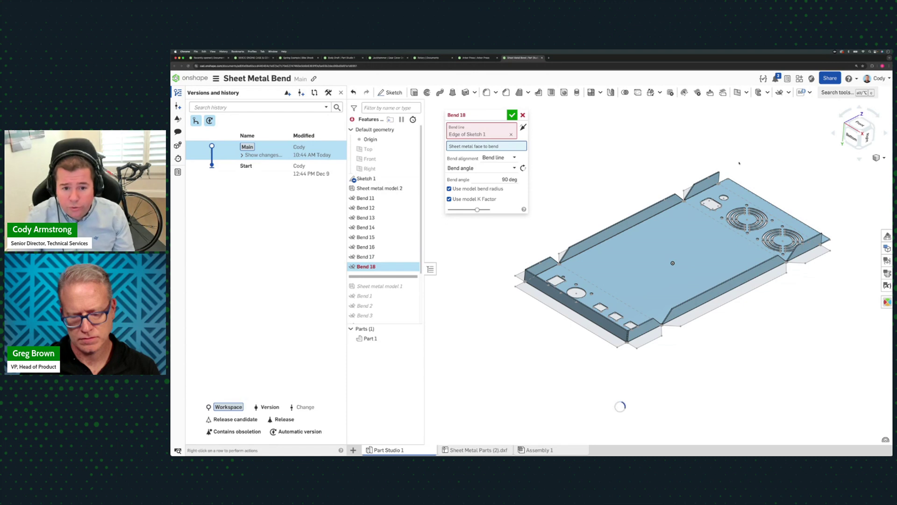
pyautogui.press('Return')
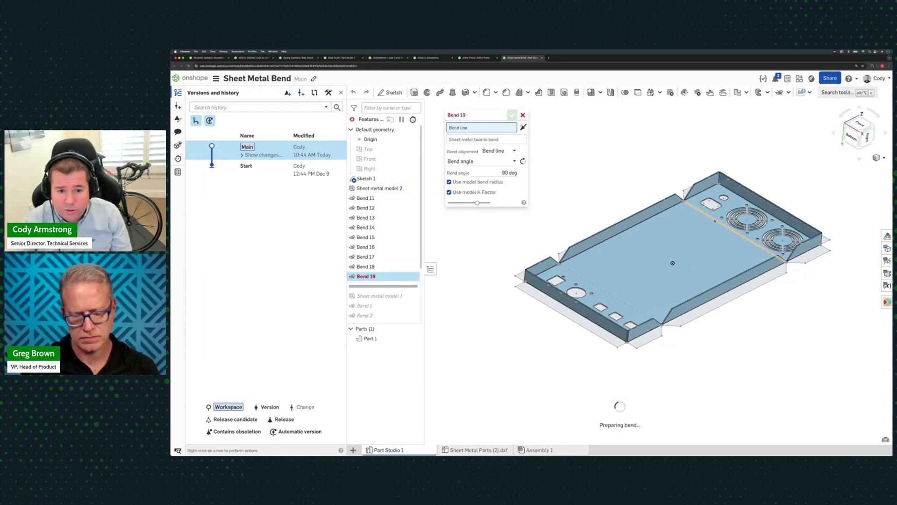
# Step: Fold the fan panel and the front panel up 90 degrees from the base along their Sketch 1 lines, and finish bending
pyautogui.click(736, 232)
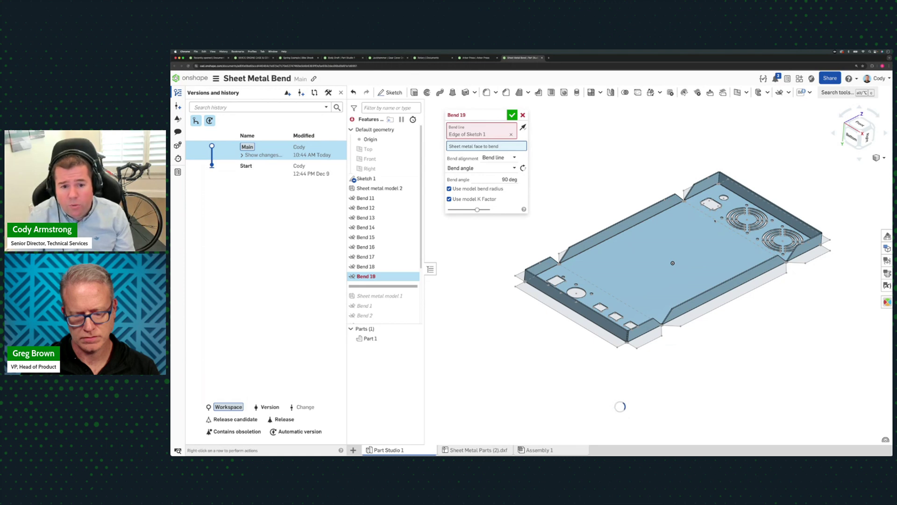
pyautogui.press('Return')
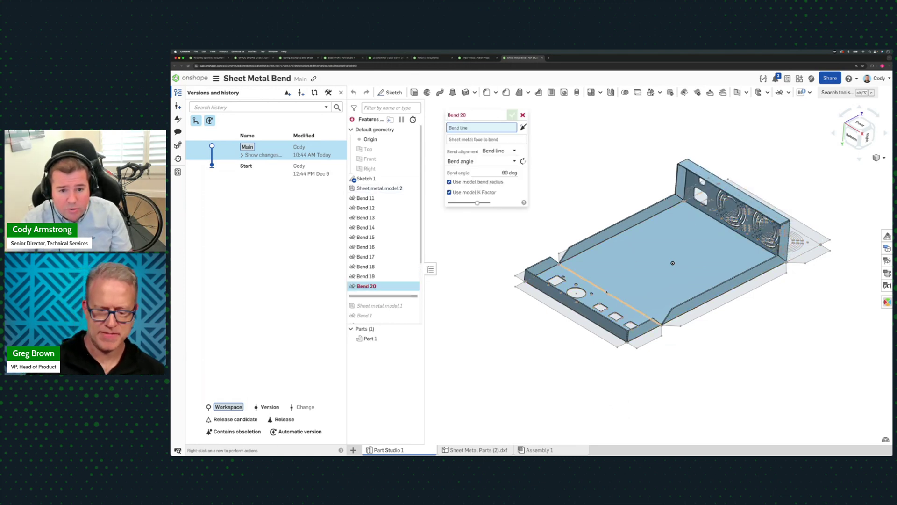
pyautogui.click(608, 290)
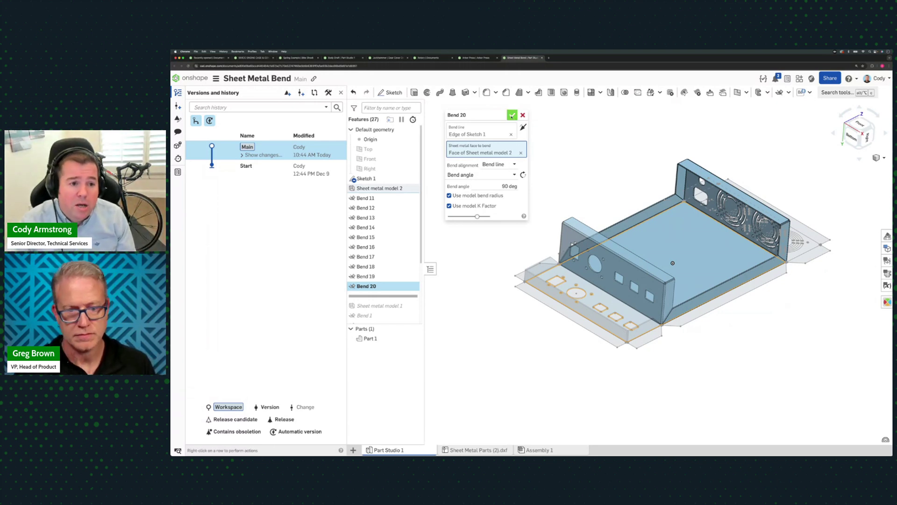
pyautogui.click(512, 114)
pyautogui.scroll(3, 641, 187)
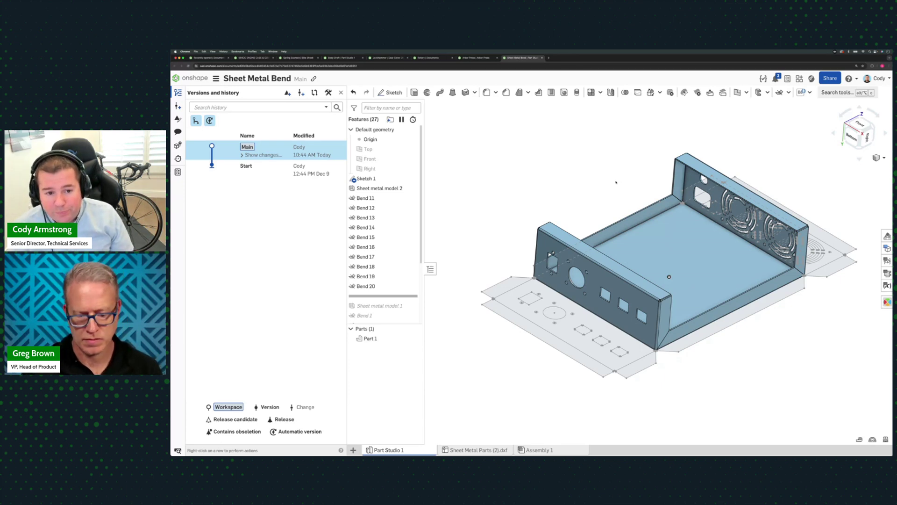
# Step: Switch to the Top 10 Onshape Features of 2024 presentation in PowerPoint and start the slide show from the Onshape Educator Plan slide
pyautogui.moveTo(575, 451)
pyautogui.rightClick(522, 450)
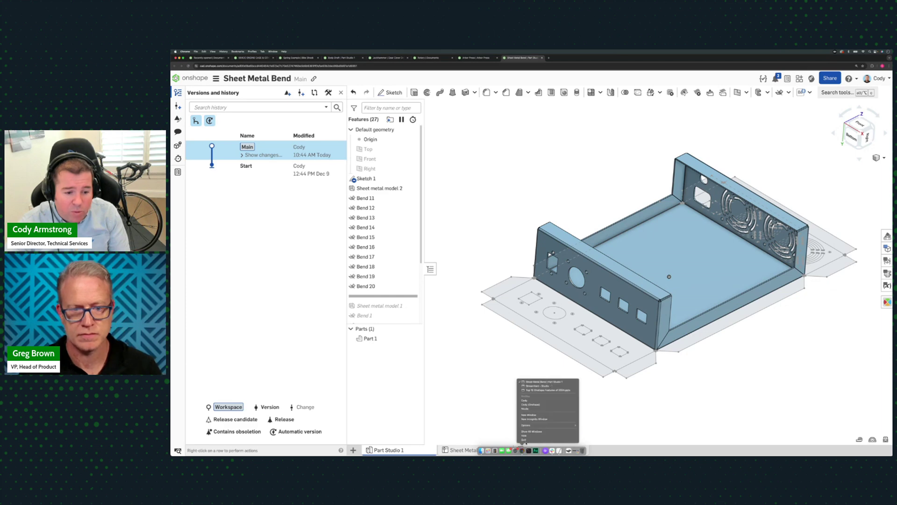
pyautogui.click(540, 390)
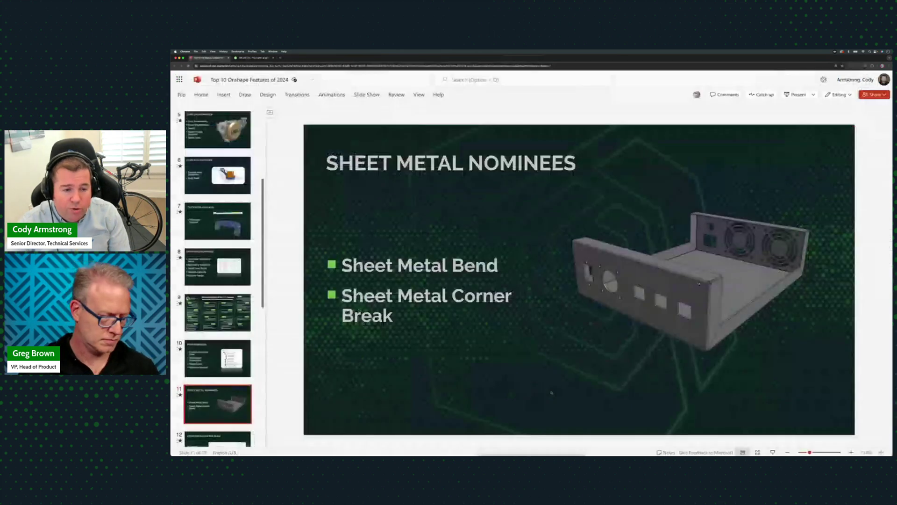
pyautogui.scroll(-5, 234, 308)
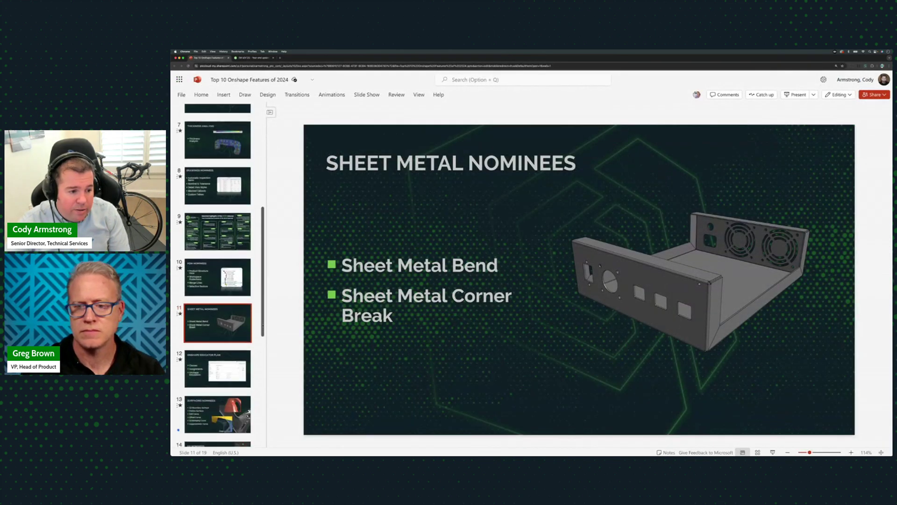
pyautogui.click(223, 317)
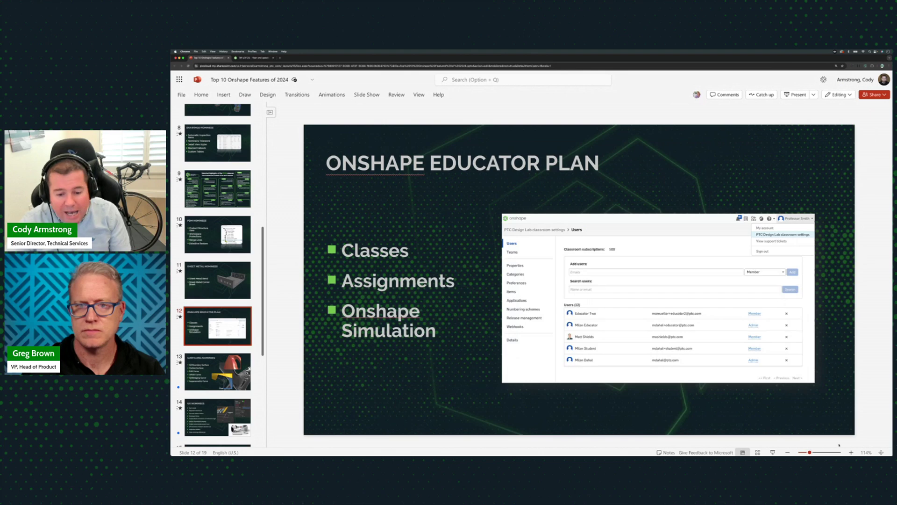
pyautogui.click(772, 453)
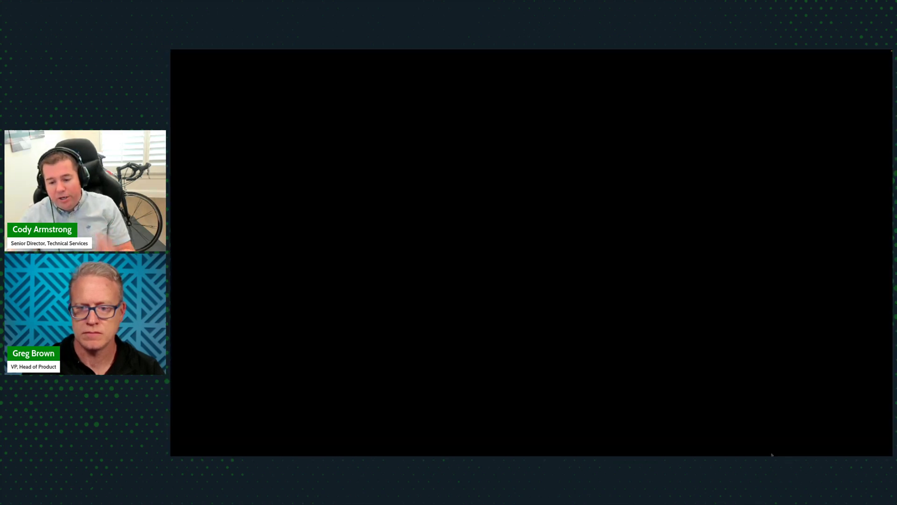
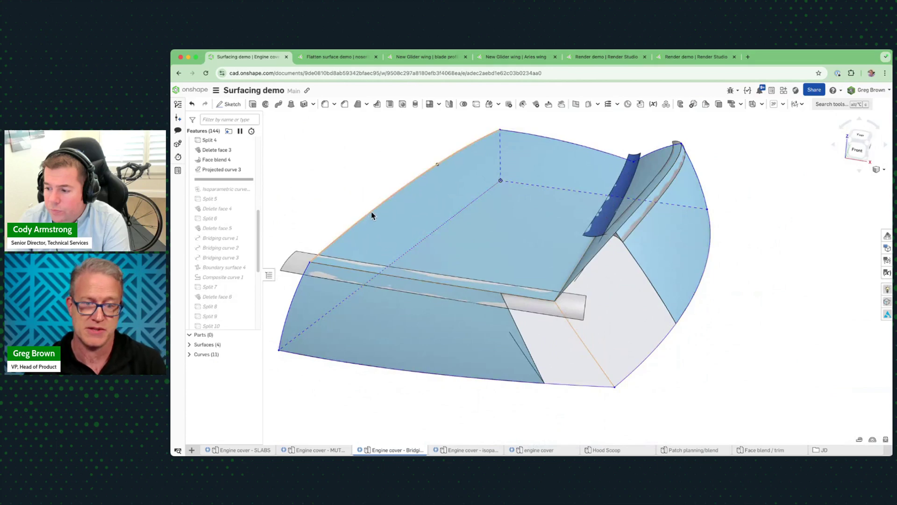
# Step: Roll the engine cover's feature history forward to just after the isoparametric curve and inspect that curve on the Face blend 4 surface
pyautogui.moveTo(533, 254); pyautogui.dragTo(533, 258, button='right')
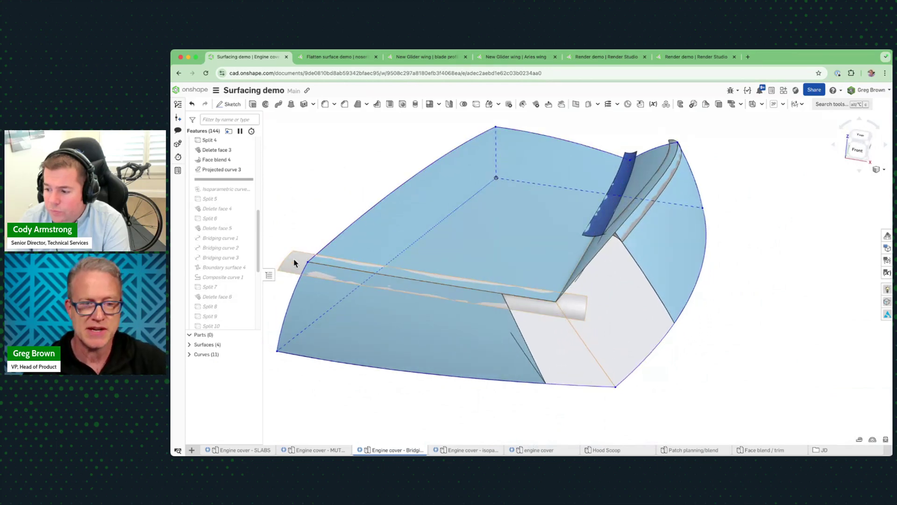
pyautogui.click(294, 262)
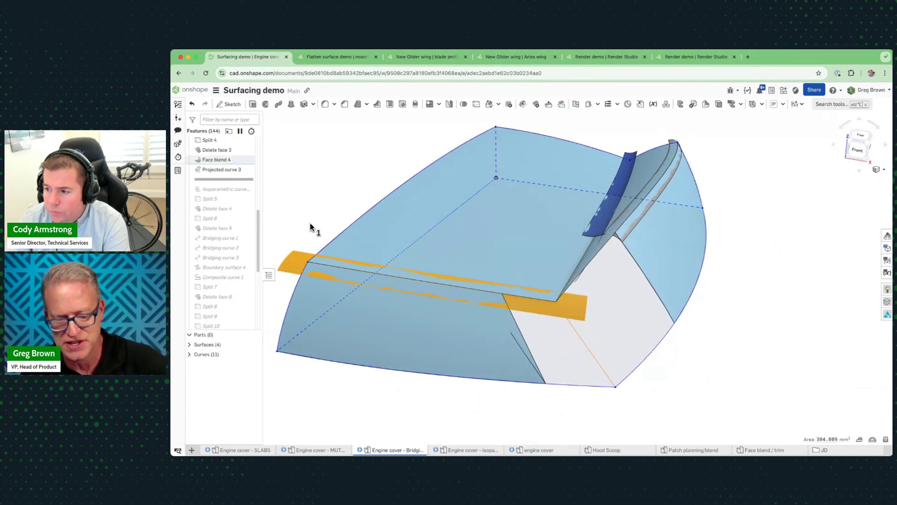
pyautogui.click(319, 227)
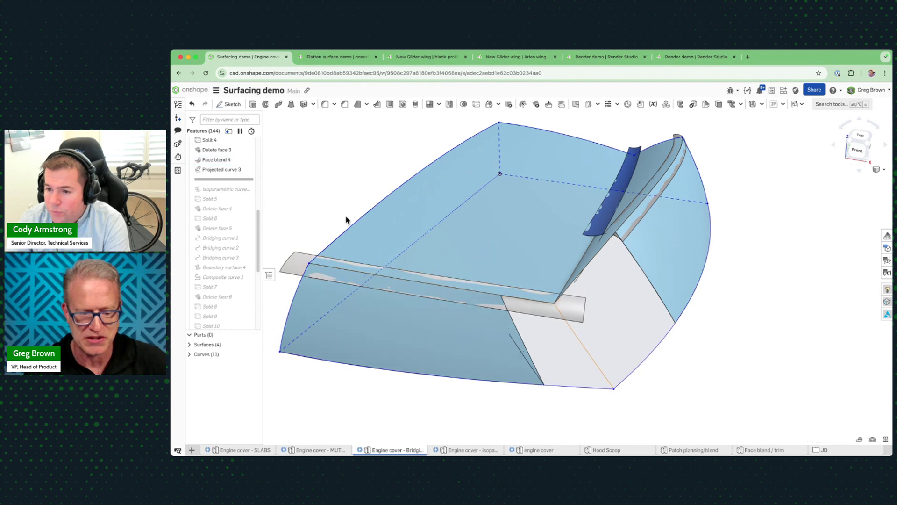
pyautogui.scroll(3, 333, 268)
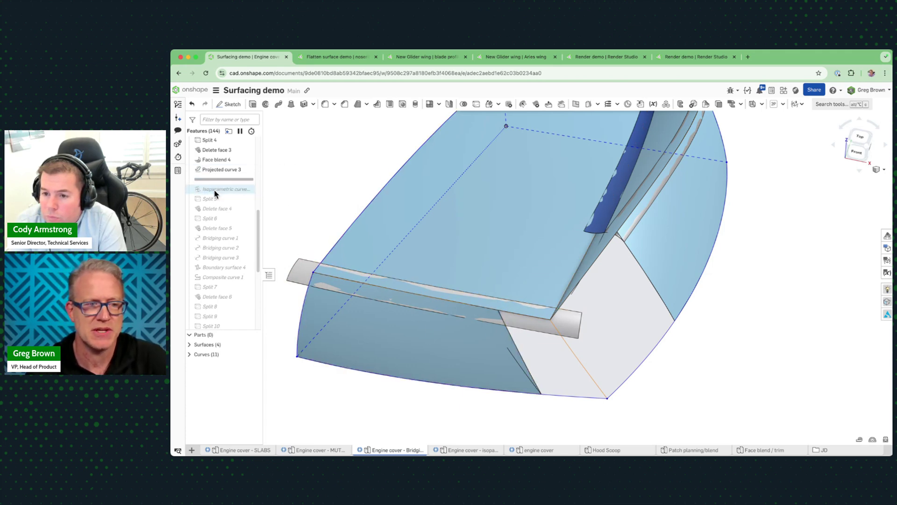
pyautogui.moveTo(214, 190); pyautogui.dragTo(218, 191)
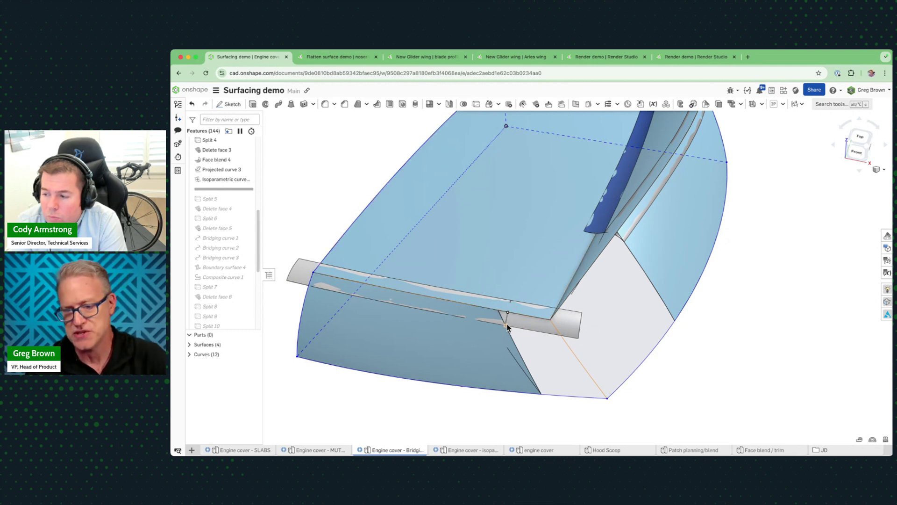
pyautogui.moveTo(510, 312)
pyautogui.mouseDown(button='right')
pyautogui.moveTo(512, 304)
pyautogui.moveTo(506, 316)
pyautogui.mouseUp(button='right')
pyautogui.scroll(3, 512, 318)
pyautogui.scroll(-3, 512, 322)
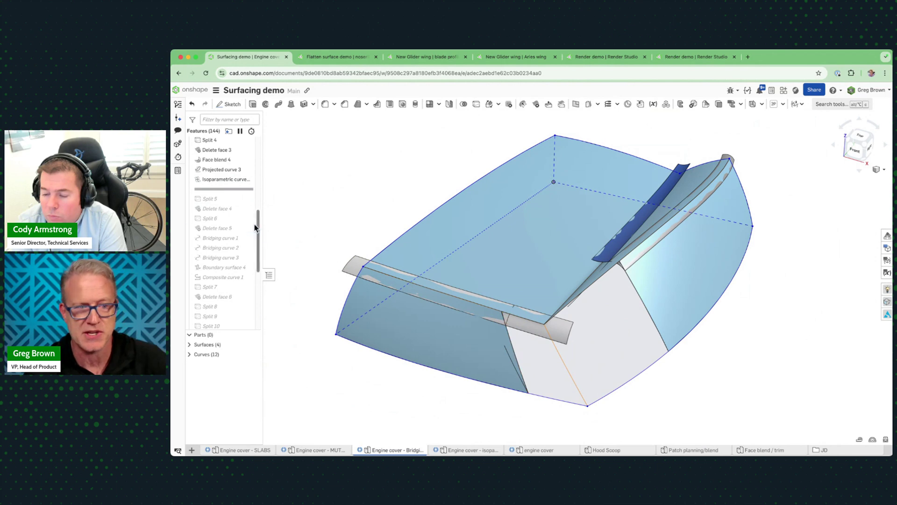
# Step: Open the isoparametric curve feature to review its face, direction and point settings, and close it without changes
pyautogui.rightClick(238, 184)
pyautogui.click(260, 193)
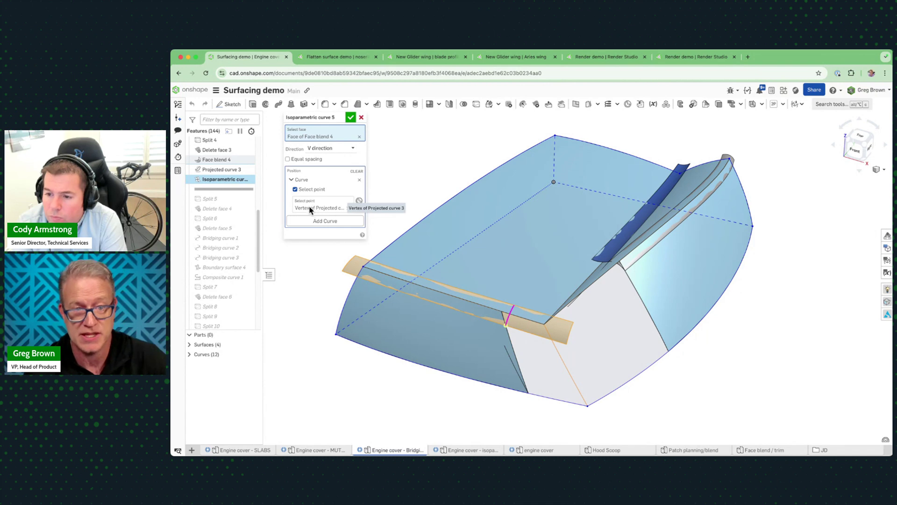
pyautogui.click(360, 117)
# Step: Roll the feature history forward past Delete face 4 to just after Bridging curve 3, and inspect that curve across the open corner
pyautogui.moveTo(242, 193); pyautogui.dragTo(238, 209)
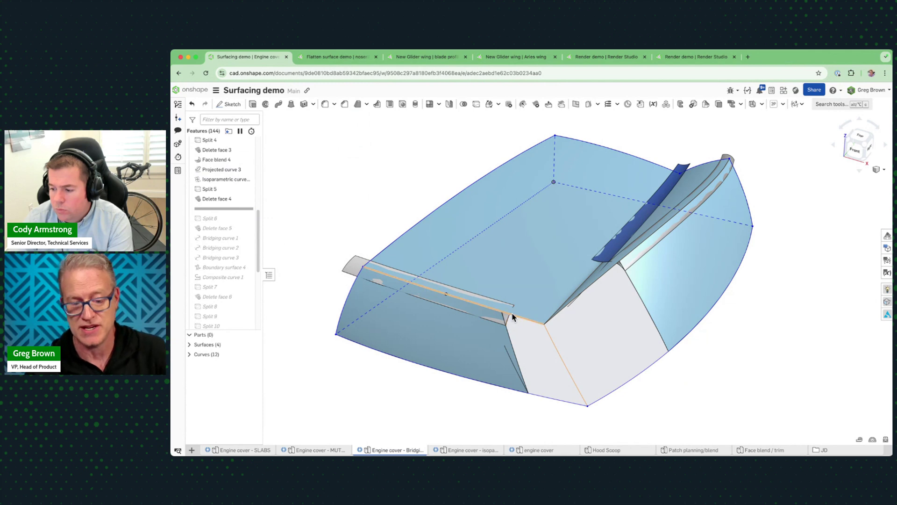
pyautogui.moveTo(240, 209); pyautogui.dragTo(242, 260)
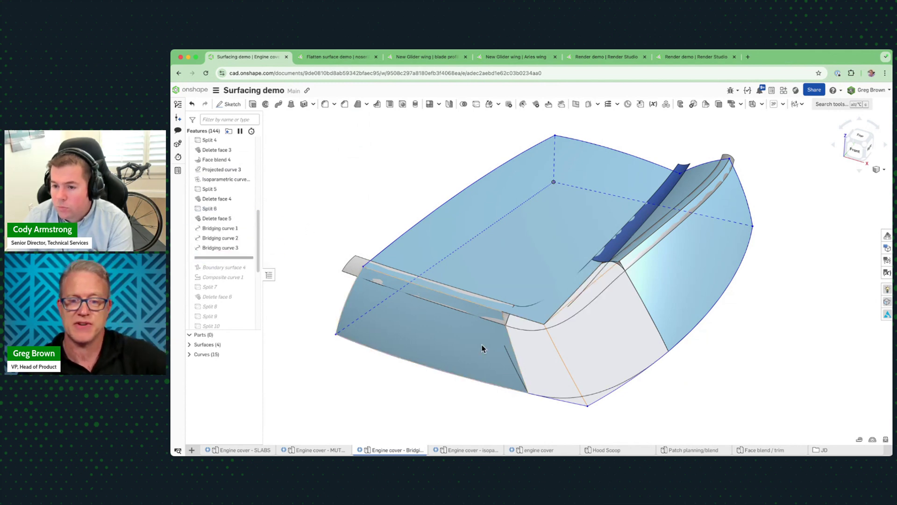
pyautogui.click(531, 331)
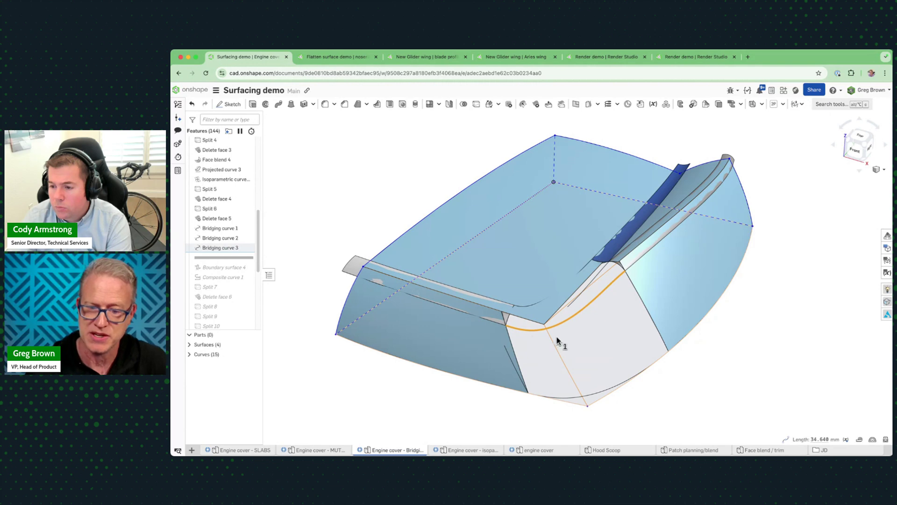
pyautogui.click(692, 373)
pyautogui.moveTo(675, 379)
pyautogui.mouseDown(button='right')
pyautogui.moveTo(694, 383)
pyautogui.moveTo(679, 384)
pyautogui.mouseUp(button='right')
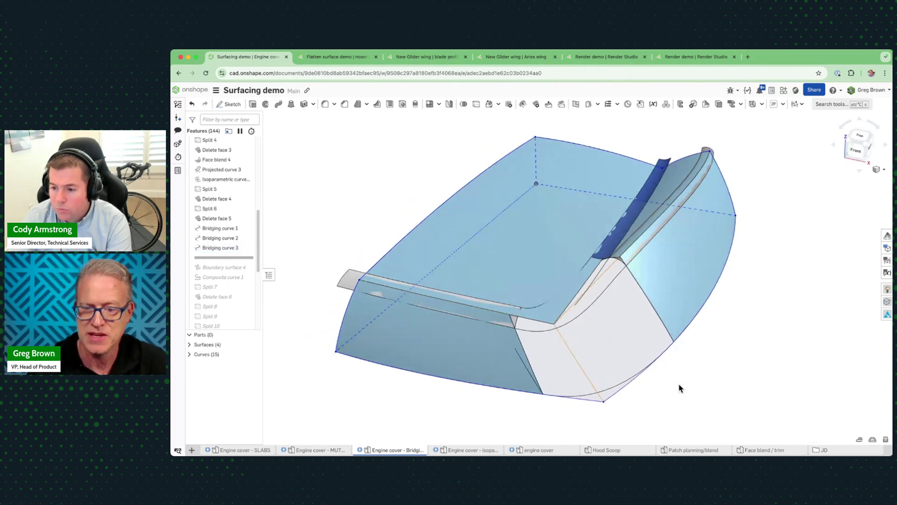
# Step: Open Bridging curve 3 for editing and review its start and end settings alongside the available curve tools
pyautogui.rightClick(535, 330)
pyautogui.click(703, 377)
pyautogui.click(546, 330)
pyautogui.rightClick(546, 330)
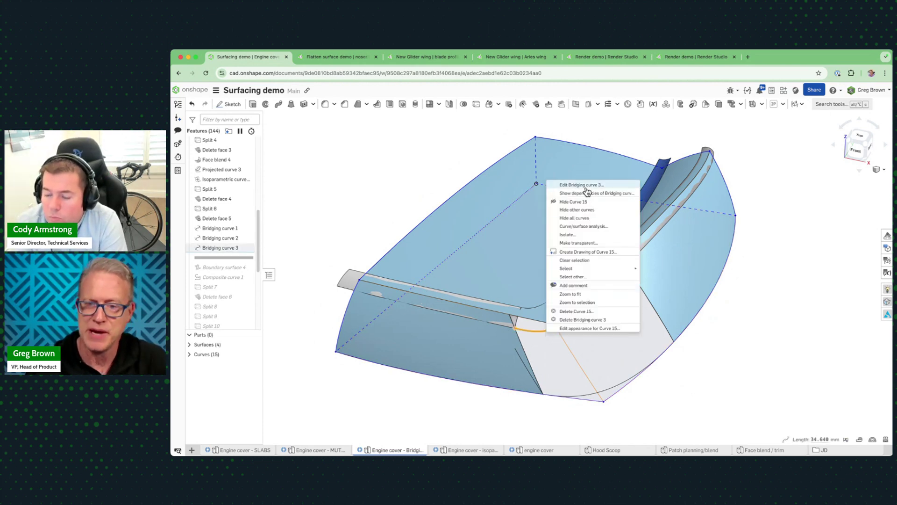
pyautogui.click(587, 189)
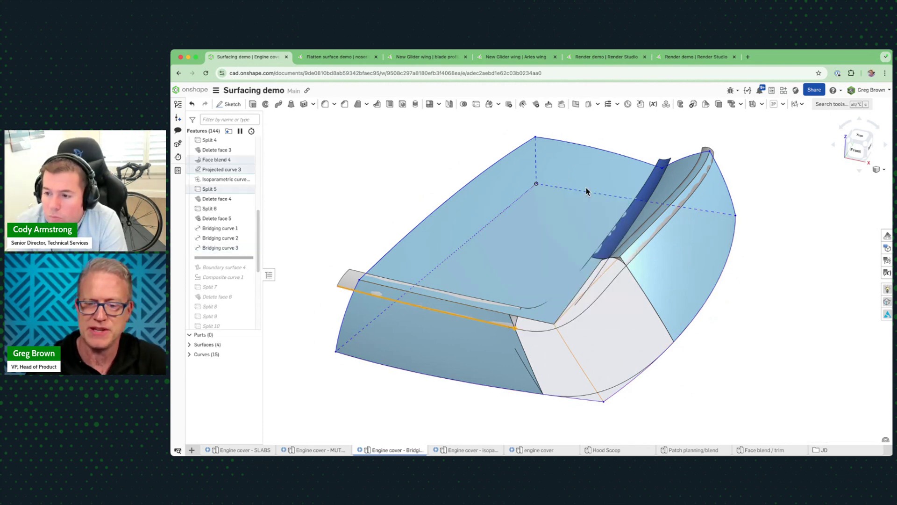
pyautogui.click(617, 105)
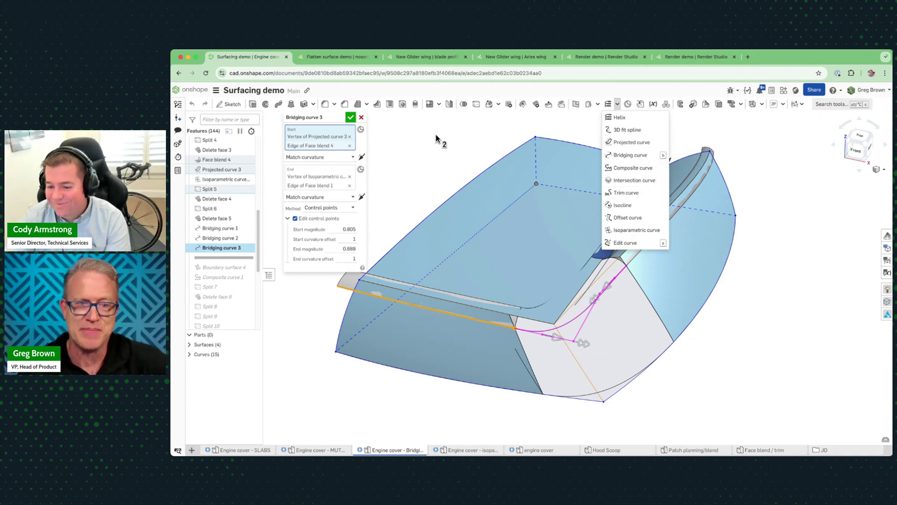
pyautogui.click(302, 119)
# Step: Try Match flow (G3) as the start condition of Bridging curve 3, restore Match curvature, and discard the edit
pyautogui.click(342, 161)
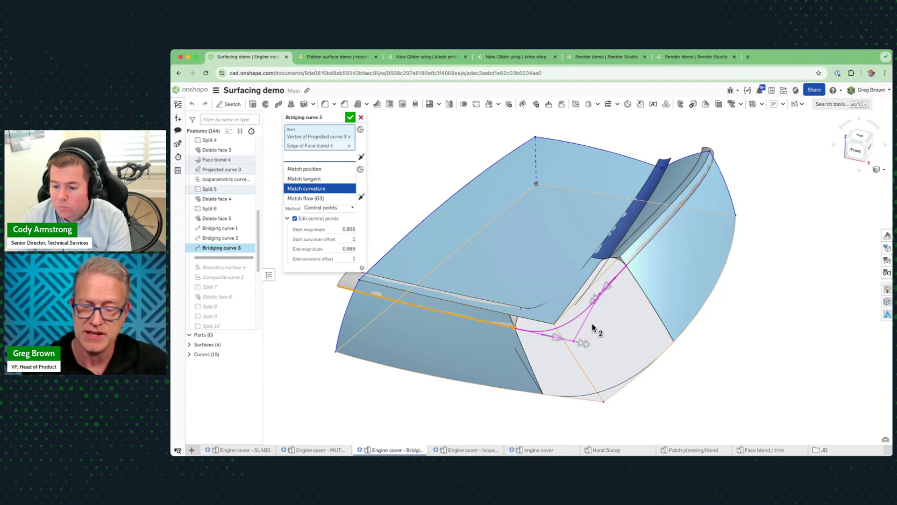
pyautogui.click(336, 198)
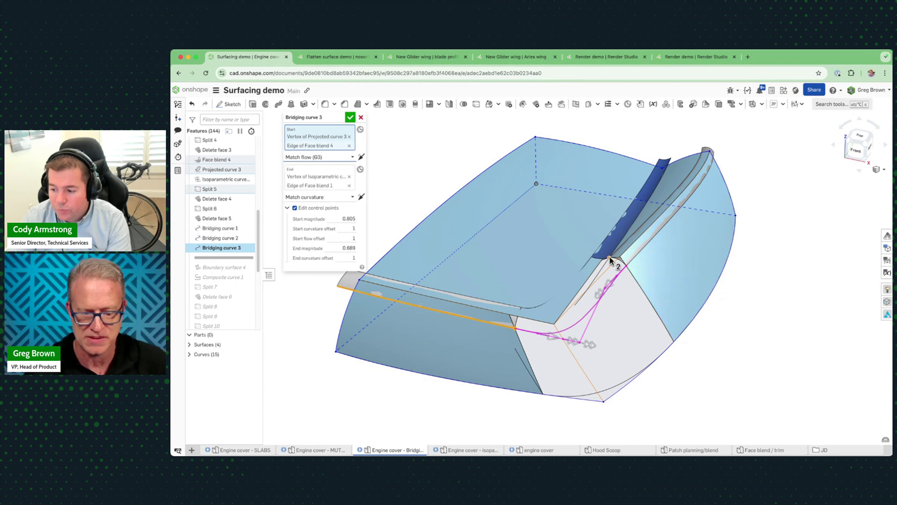
pyautogui.click(330, 157)
pyautogui.click(327, 187)
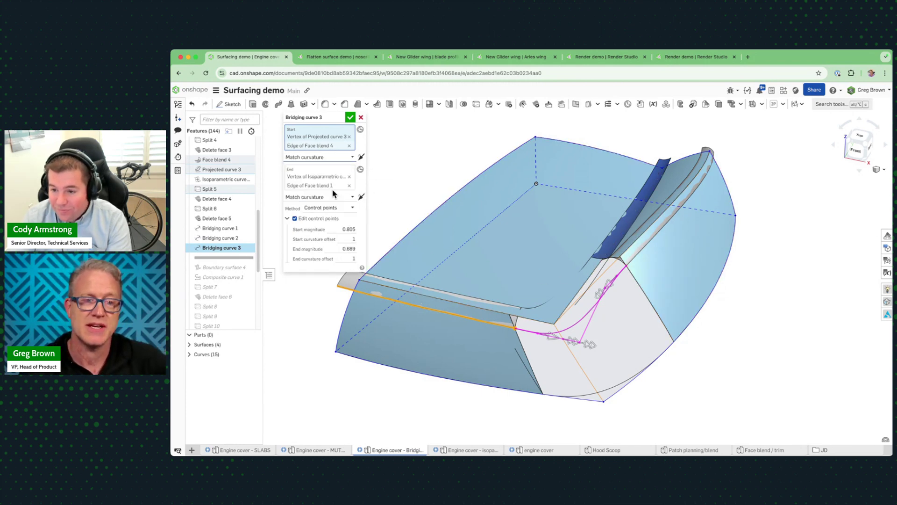
pyautogui.click(361, 118)
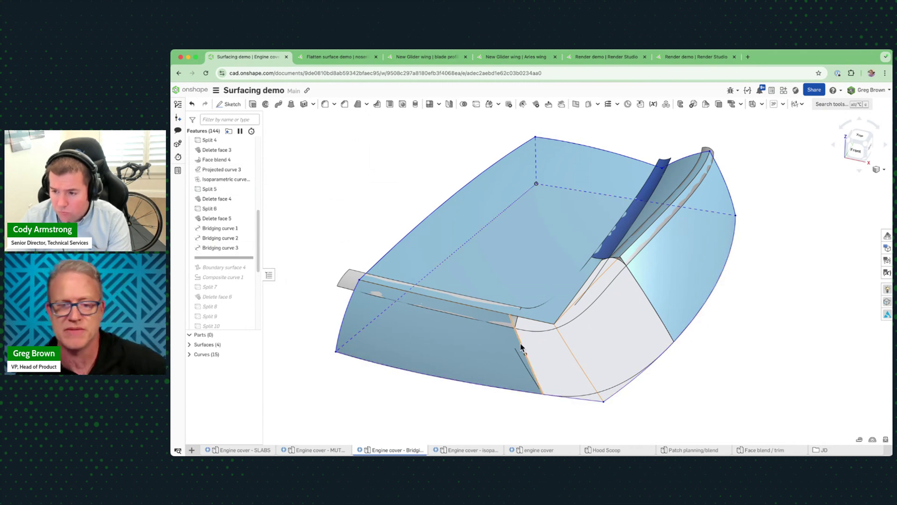
# Step: Roll the feature history forward to just after Boundary surface 4 and open that feature for editing
pyautogui.moveTo(243, 257); pyautogui.dragTo(240, 270)
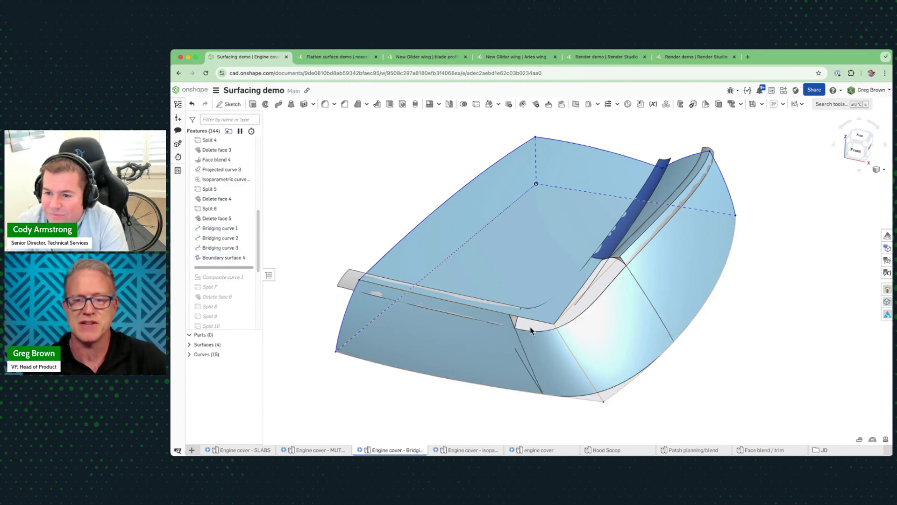
pyautogui.rightClick(222, 259)
pyautogui.click(239, 278)
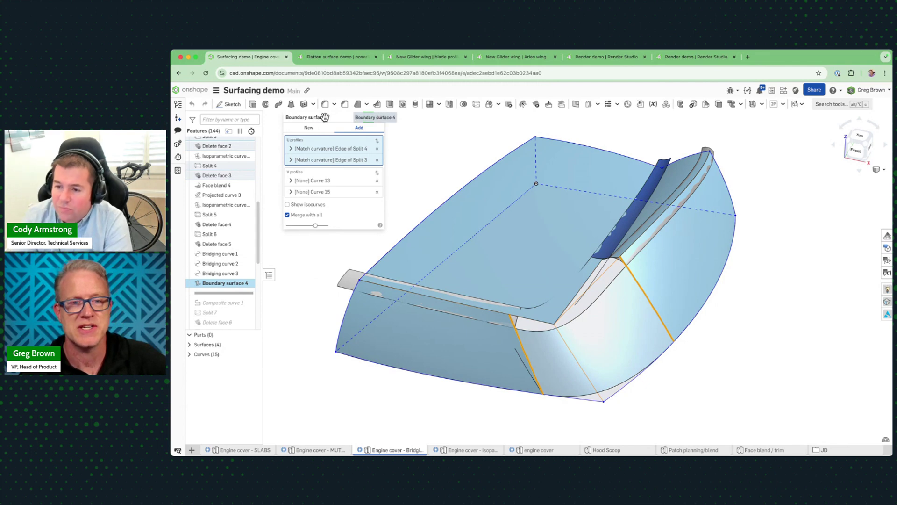
# Step: Review the boundary condition options for the Edge of Split 4 profile, keep Match curvature, and accept Boundary surface 4
pyautogui.moveTo(348, 118); pyautogui.dragTo(441, 135)
pyautogui.click(413, 167)
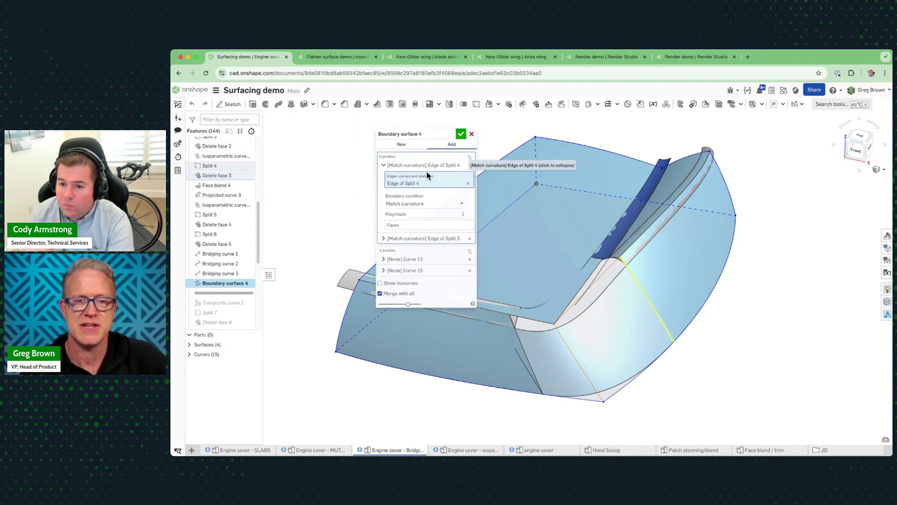
pyautogui.click(434, 204)
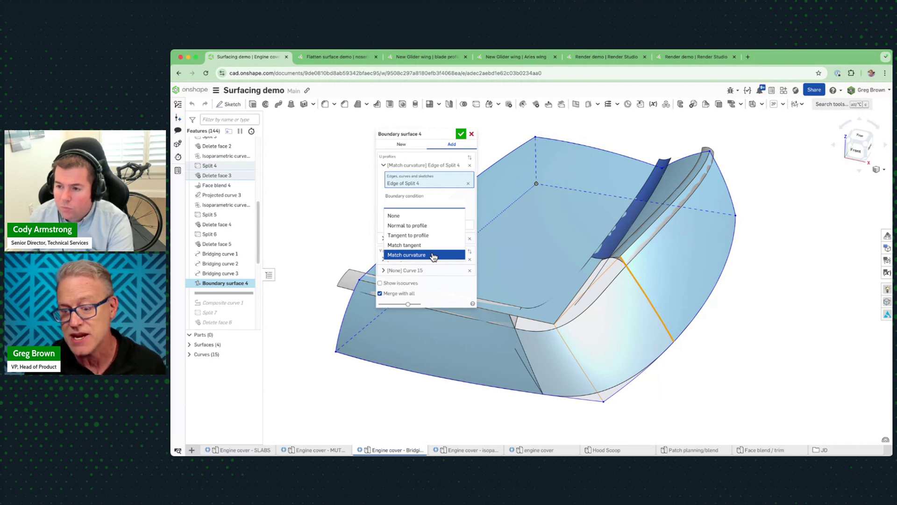
pyautogui.click(461, 133)
pyautogui.moveTo(411, 180)
pyautogui.mouseDown(button='right')
pyautogui.moveTo(413, 171)
pyautogui.moveTo(430, 172)
pyautogui.moveTo(406, 182)
pyautogui.mouseUp(button='right')
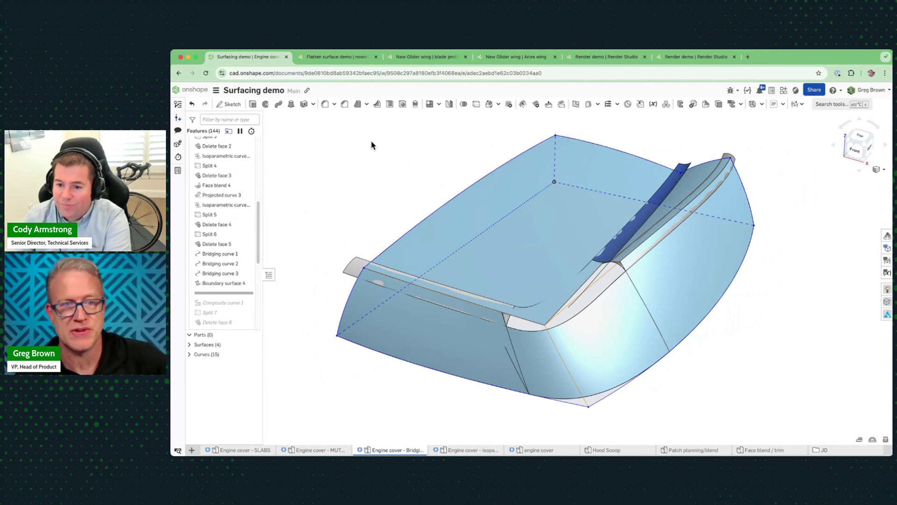
# Step: Switch to the Flatten surface demo document and flatten all faces of the noserib - rib surface
pyautogui.click(329, 57)
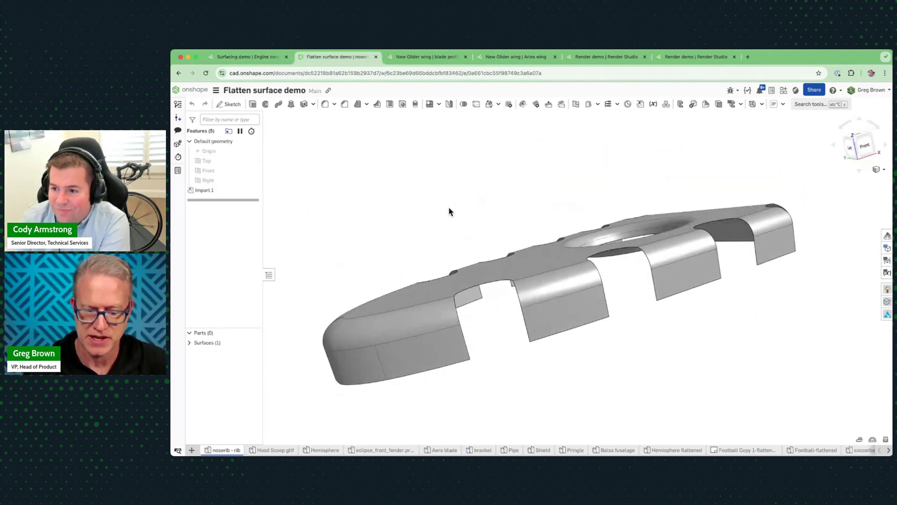
pyautogui.moveTo(545, 238); pyautogui.dragTo(605, 276, button='right')
pyautogui.scroll(-5, 530, 280)
pyautogui.scroll(3, 647, 269)
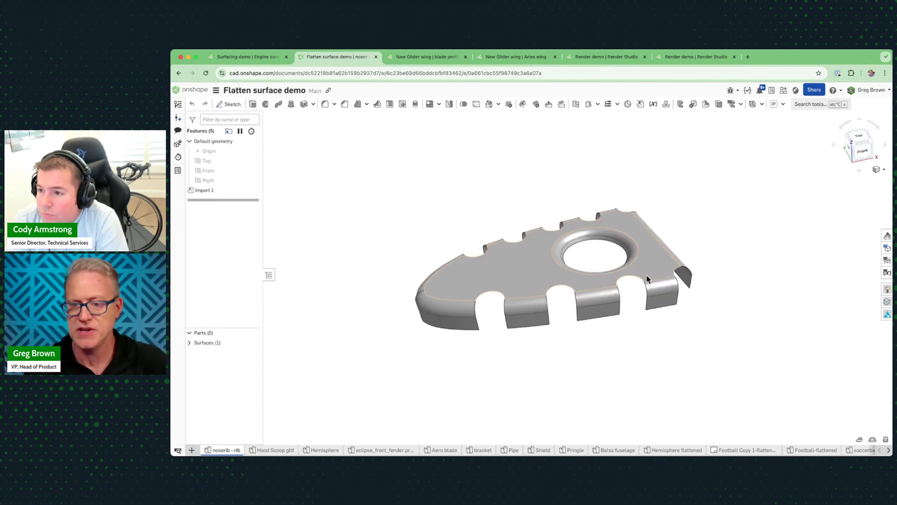
pyautogui.click(874, 440)
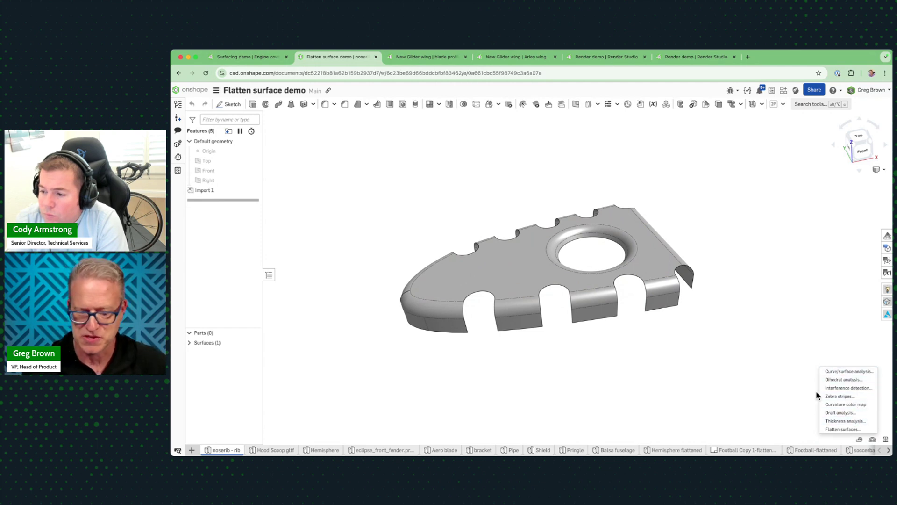
pyautogui.click(844, 429)
pyautogui.moveTo(374, 173); pyautogui.dragTo(744, 372)
pyautogui.click(283, 292)
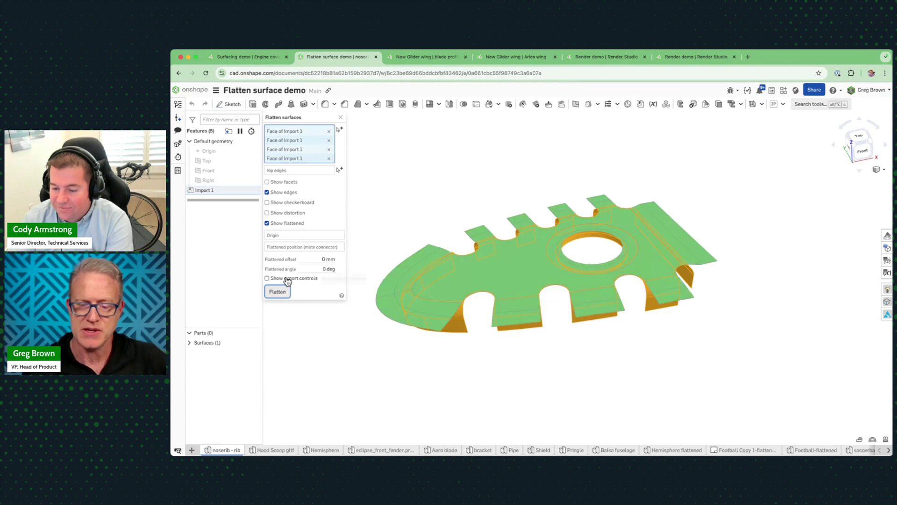
# Step: Add three short edges around the rib's curved nose flange as rip edges and flatten the surface again
pyautogui.moveTo(505, 341); pyautogui.dragTo(559, 288, button='right')
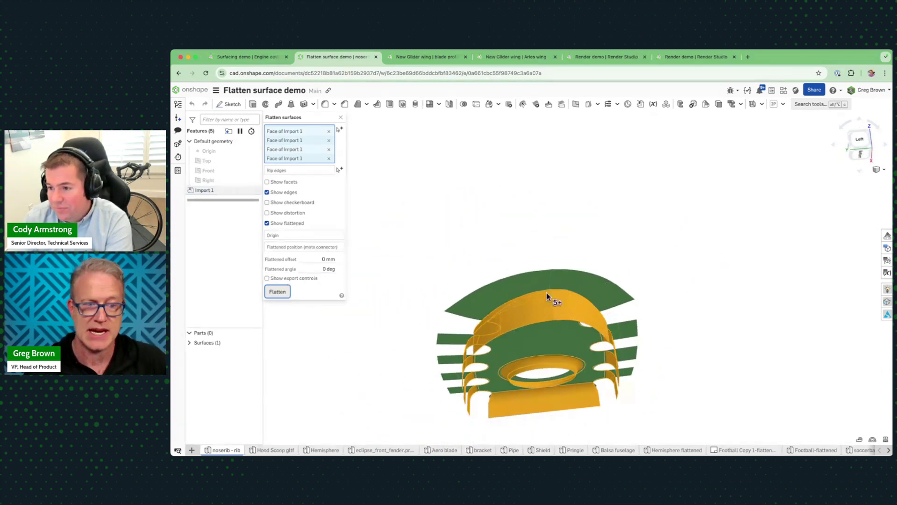
pyautogui.moveTo(289, 116); pyautogui.dragTo(382, 172)
pyautogui.moveTo(567, 248); pyautogui.dragTo(590, 268, button='right')
pyautogui.click(413, 224)
pyautogui.click(543, 287)
pyautogui.click(601, 269)
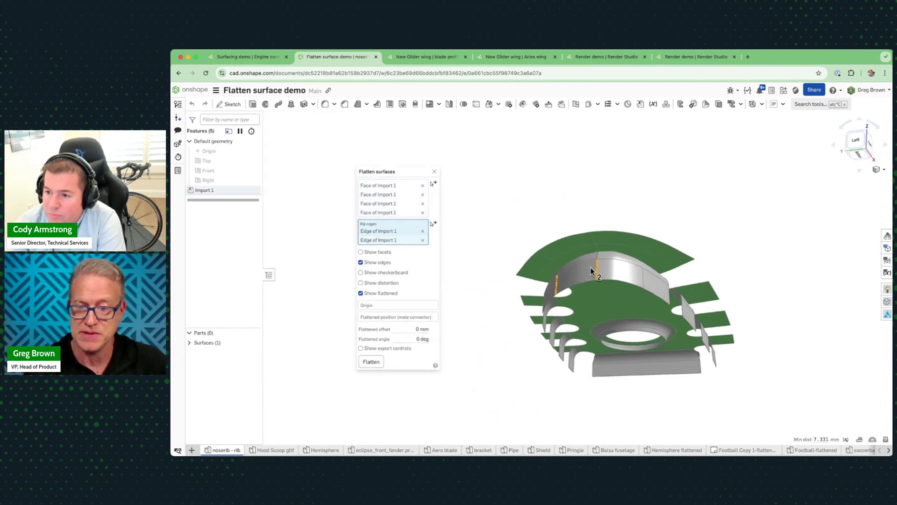
pyautogui.click(643, 278)
pyautogui.moveTo(642, 280)
pyautogui.mouseDown(button='right')
pyautogui.moveTo(640, 263)
pyautogui.moveTo(636, 286)
pyautogui.mouseUp(button='right')
pyautogui.moveTo(635, 286); pyautogui.dragTo(592, 191, button='middle')
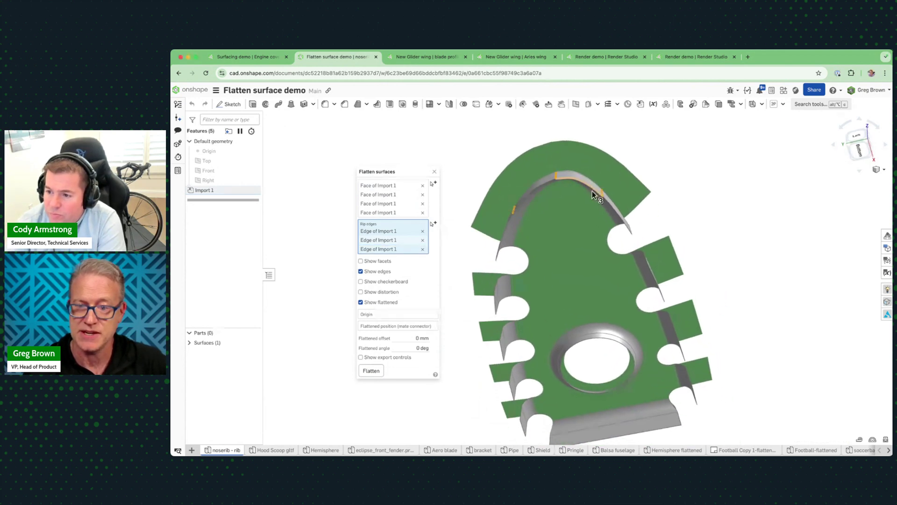
pyautogui.moveTo(593, 191); pyautogui.dragTo(588, 194, button='right')
pyautogui.click(375, 373)
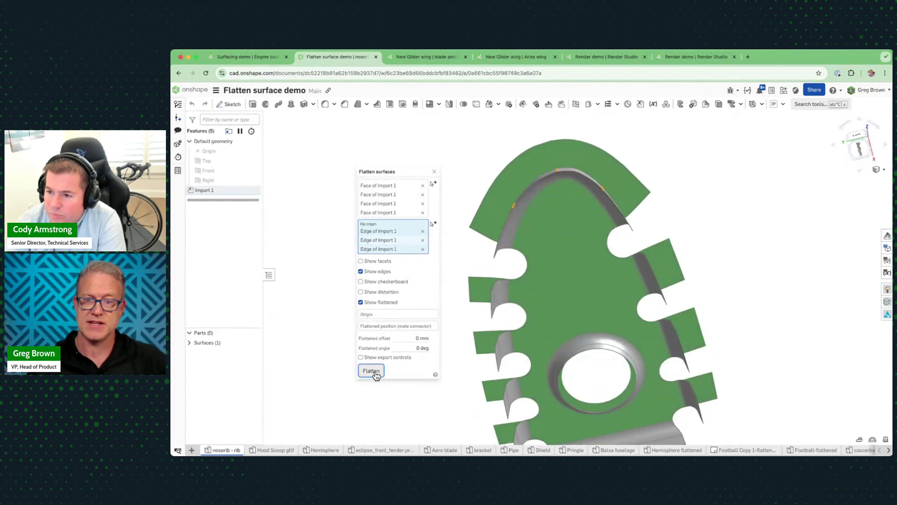
pyautogui.moveTo(509, 311); pyautogui.dragTo(550, 311, button='right')
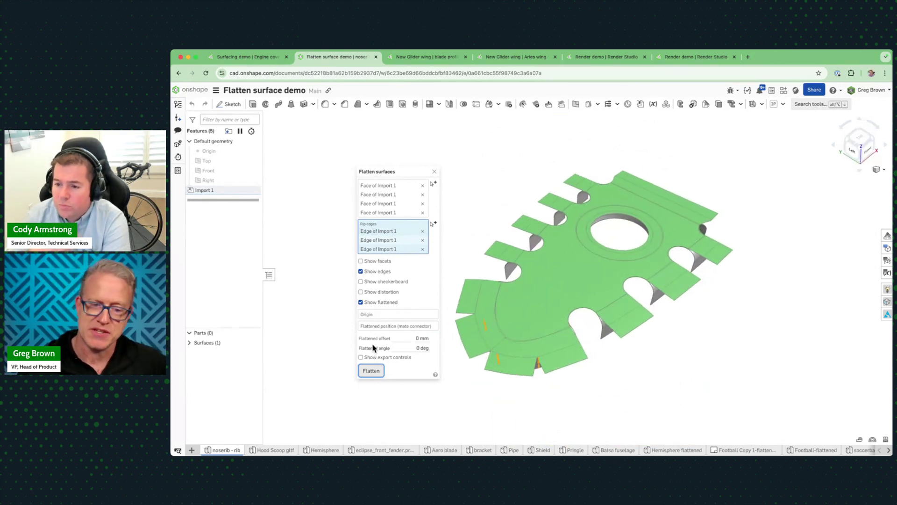
# Step: Show the export controls for the flattened rib, review the available export formats, and close the flattening analysis
pyautogui.click(361, 357)
pyautogui.click(424, 372)
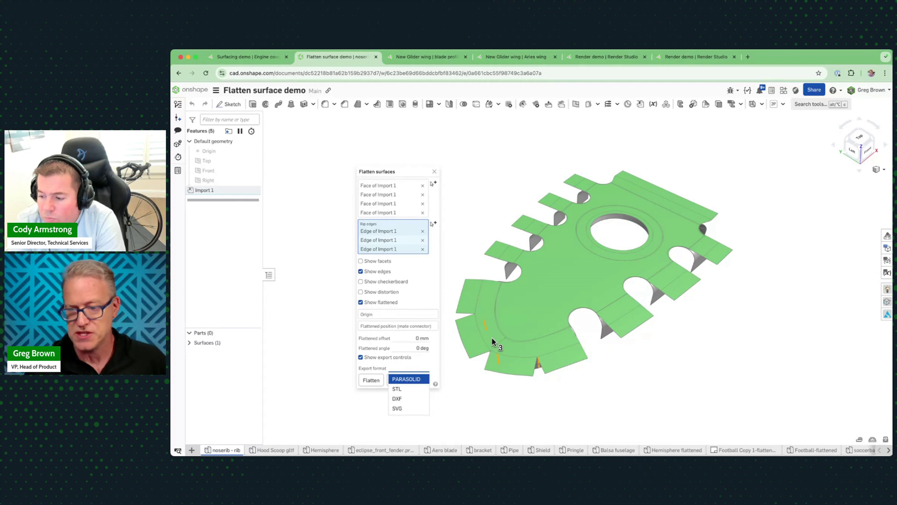
pyautogui.moveTo(515, 302); pyautogui.dragTo(522, 247, button='right')
pyautogui.click(434, 172)
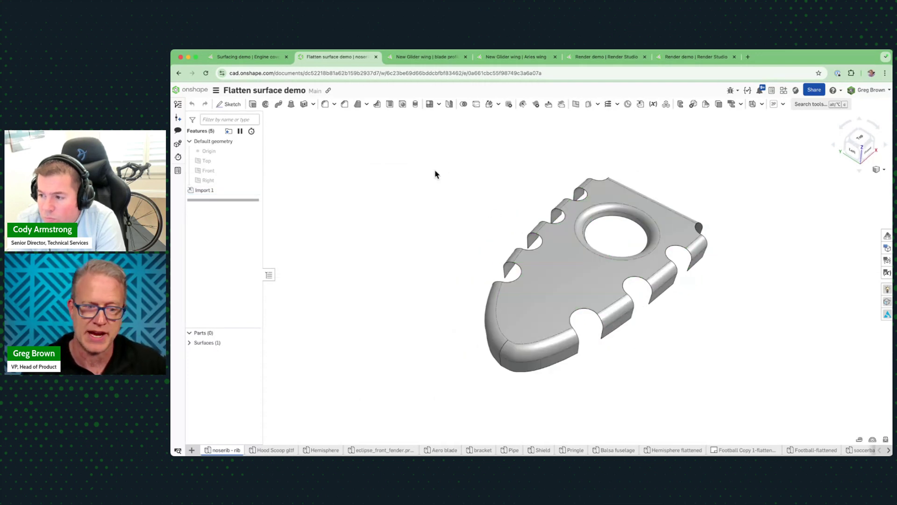
# Step: Open the Hood Scoop gltf part studio and flatten all faces of the imported mesh surface
pyautogui.click(288, 450)
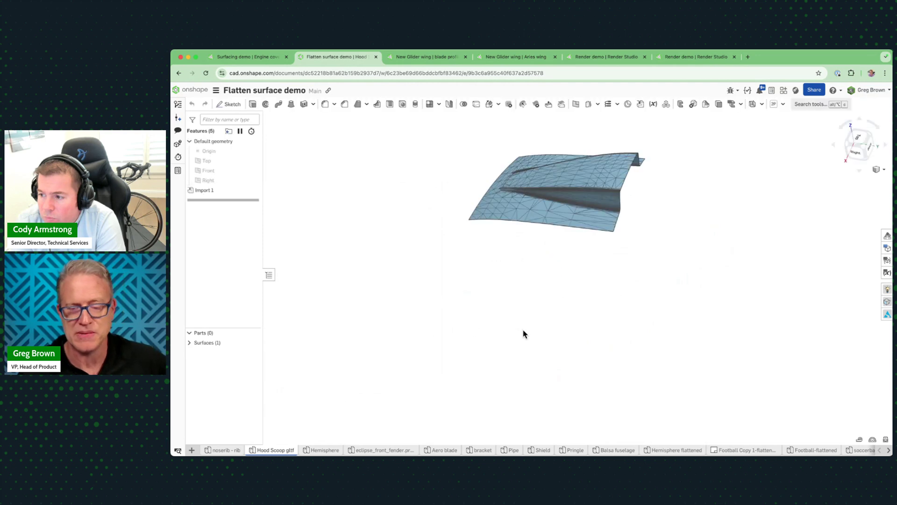
pyautogui.moveTo(550, 268); pyautogui.dragTo(611, 308, button='right')
pyautogui.click(859, 441)
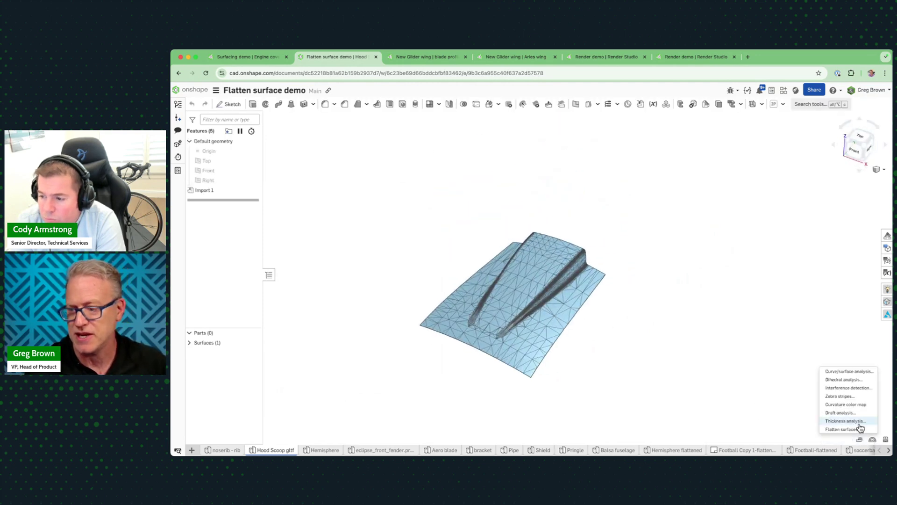
pyautogui.click(860, 426)
pyautogui.moveTo(649, 292); pyautogui.dragTo(687, 256, button='middle')
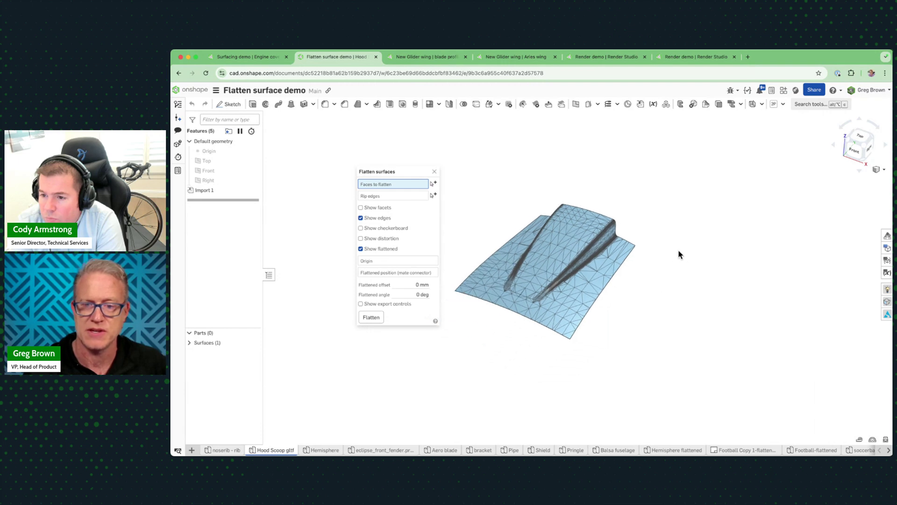
pyautogui.moveTo(447, 185); pyautogui.dragTo(689, 382)
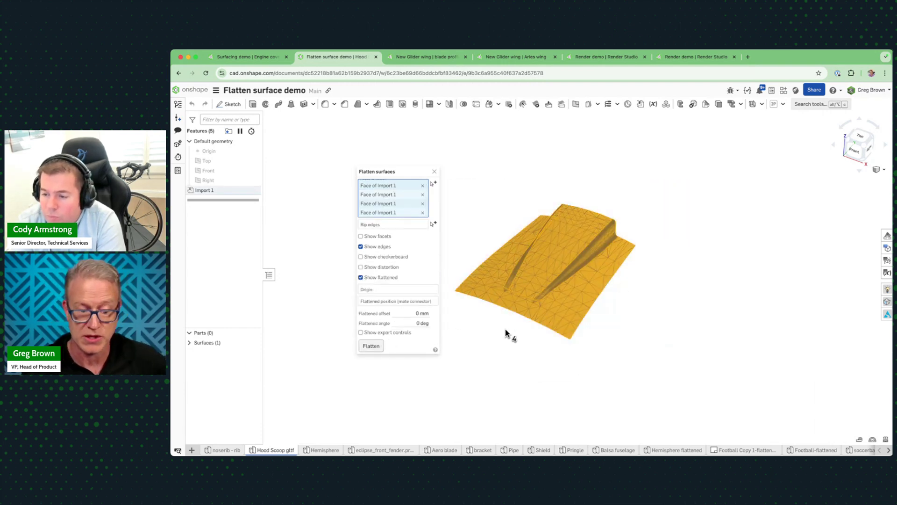
pyautogui.moveTo(540, 314); pyautogui.dragTo(566, 325, button='right')
pyautogui.click(372, 346)
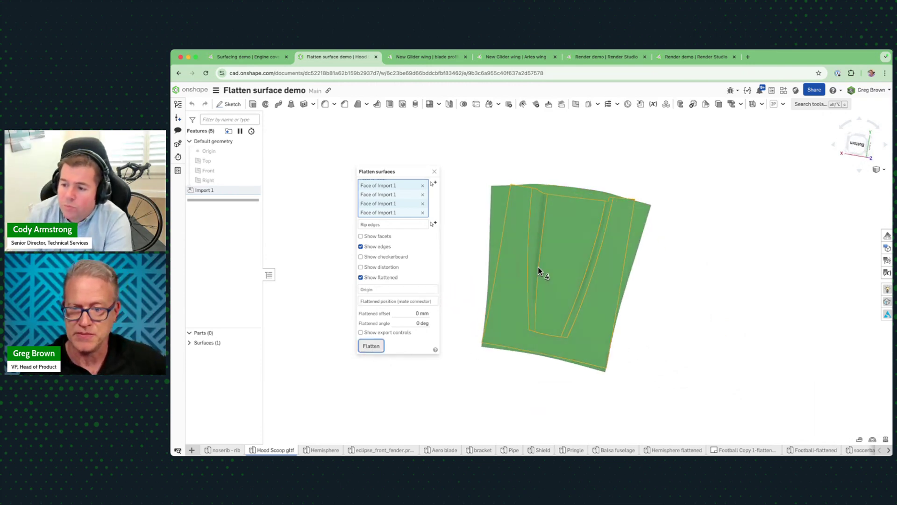
# Step: Compare the flattened hood scoop with its original mesh, show the export controls, and close the flattening analysis
pyautogui.moveTo(541, 251); pyautogui.dragTo(563, 226, button='right')
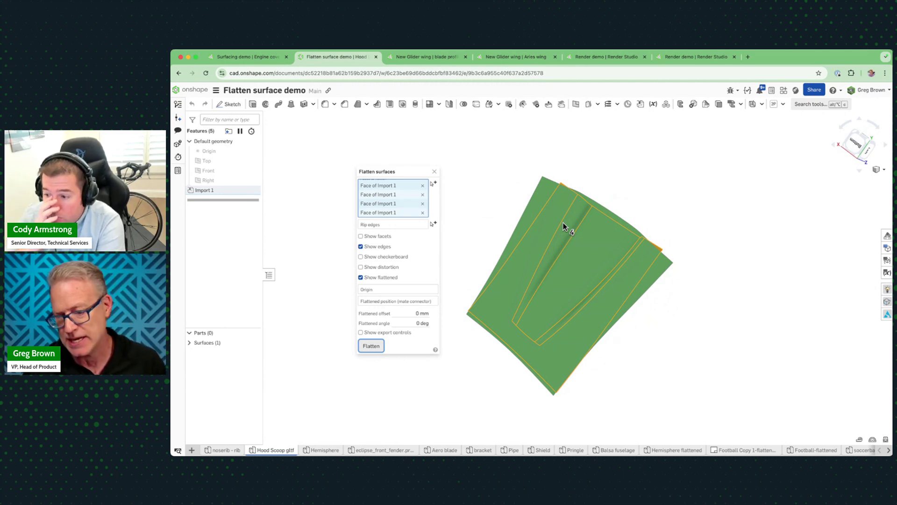
pyautogui.moveTo(567, 227); pyautogui.dragTo(593, 203, button='right')
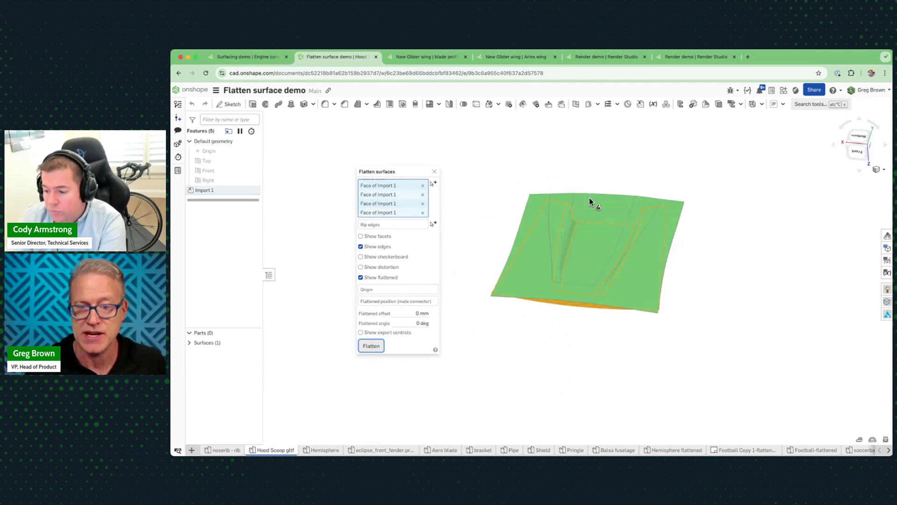
pyautogui.moveTo(546, 299); pyautogui.dragTo(475, 321, button='right')
pyautogui.click(374, 333)
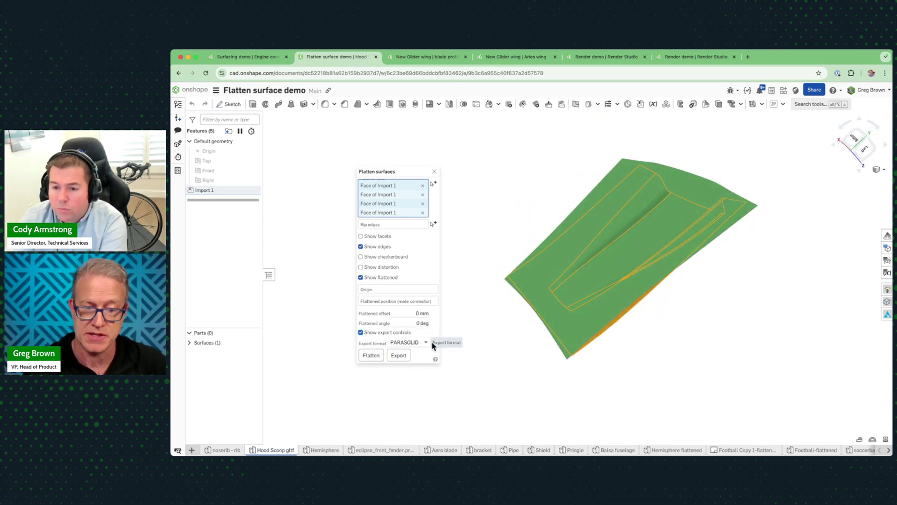
pyautogui.moveTo(541, 336); pyautogui.dragTo(558, 320, button='right')
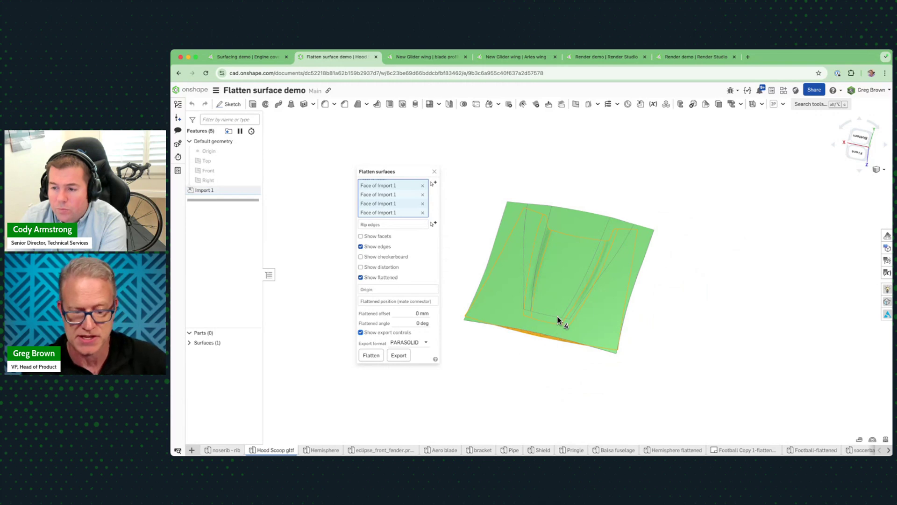
pyautogui.moveTo(599, 281); pyautogui.dragTo(646, 326, button='right')
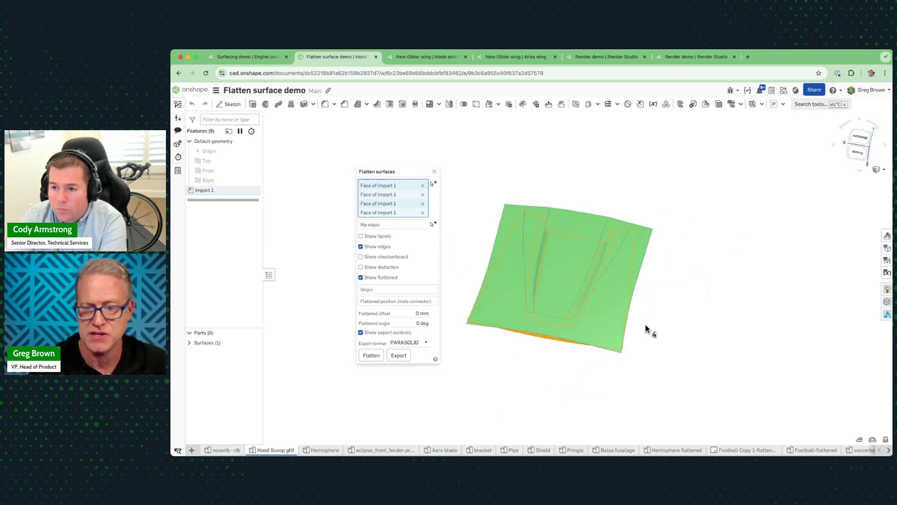
pyautogui.click(436, 172)
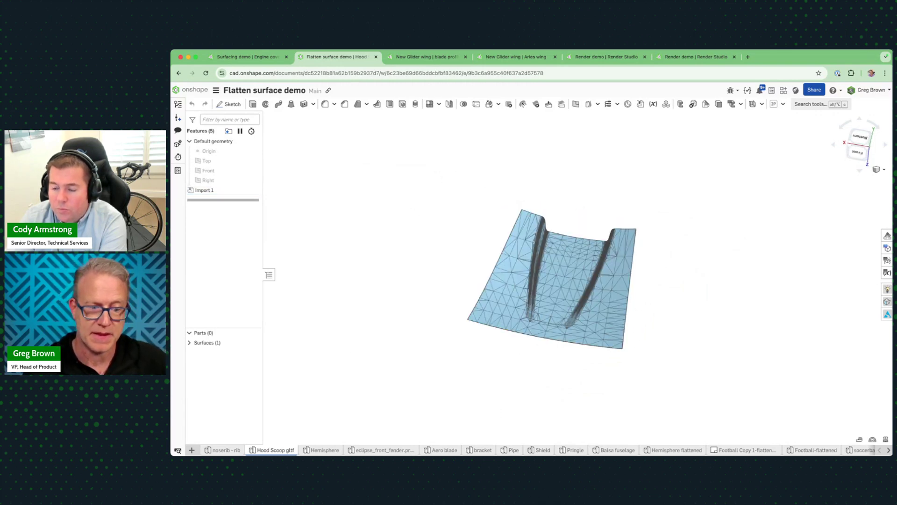
# Step: Open the Hemisphere part studio and flatten all faces of the half soccer ball surface
pyautogui.click(320, 449)
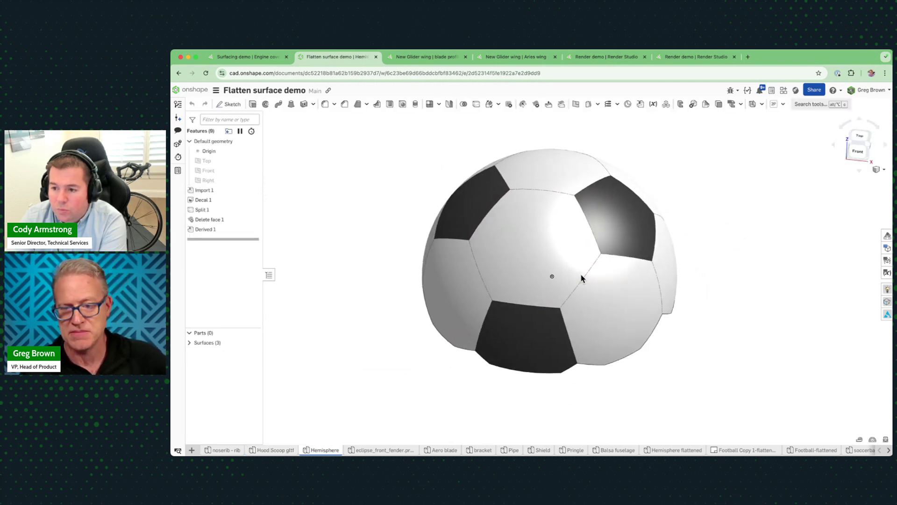
pyautogui.moveTo(581, 274); pyautogui.dragTo(681, 321, button='right')
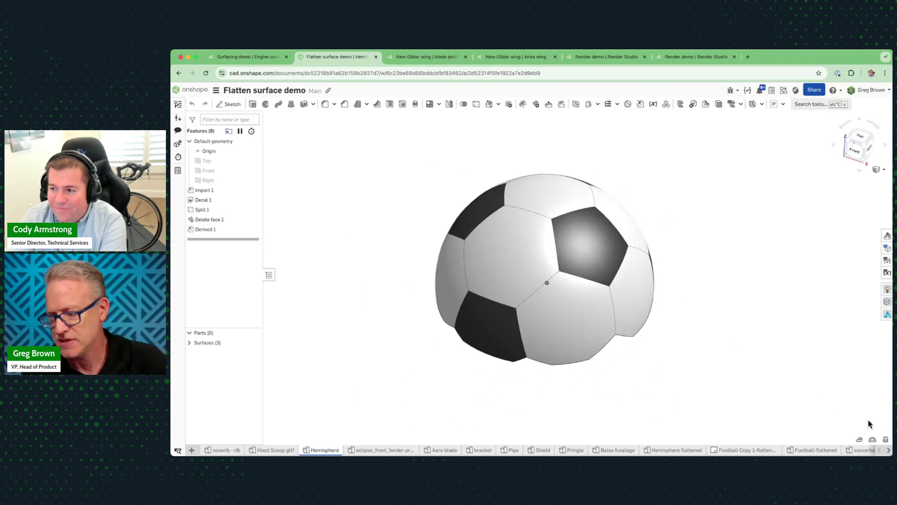
pyautogui.click(873, 440)
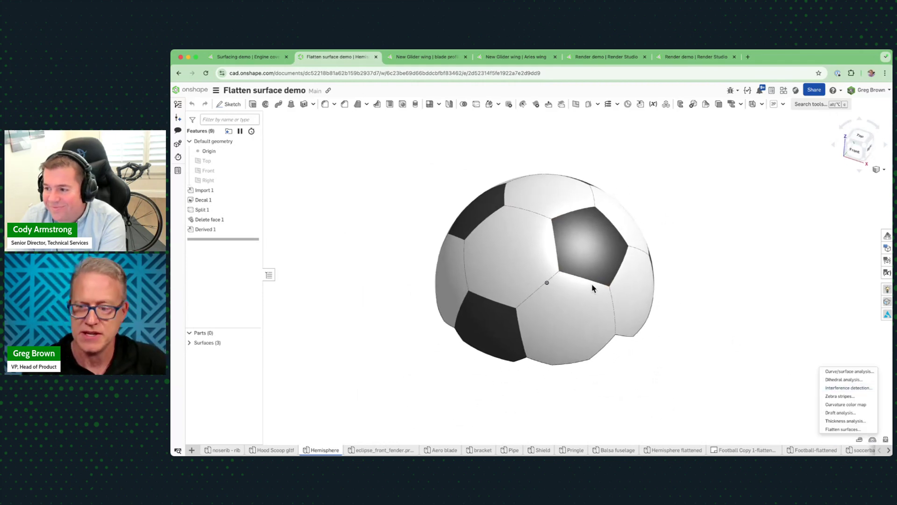
pyautogui.click(843, 429)
pyautogui.moveTo(394, 135); pyautogui.dragTo(707, 401)
pyautogui.moveTo(391, 172); pyautogui.dragTo(314, 157)
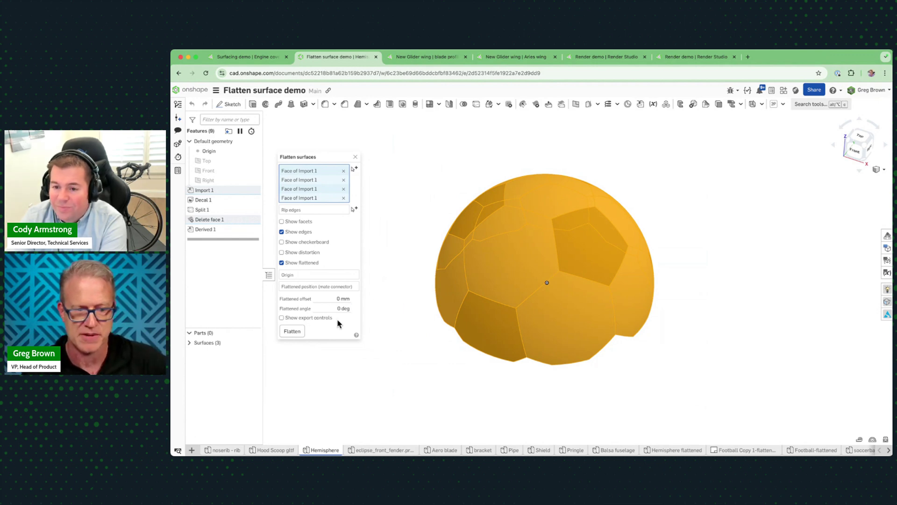
pyautogui.click(295, 333)
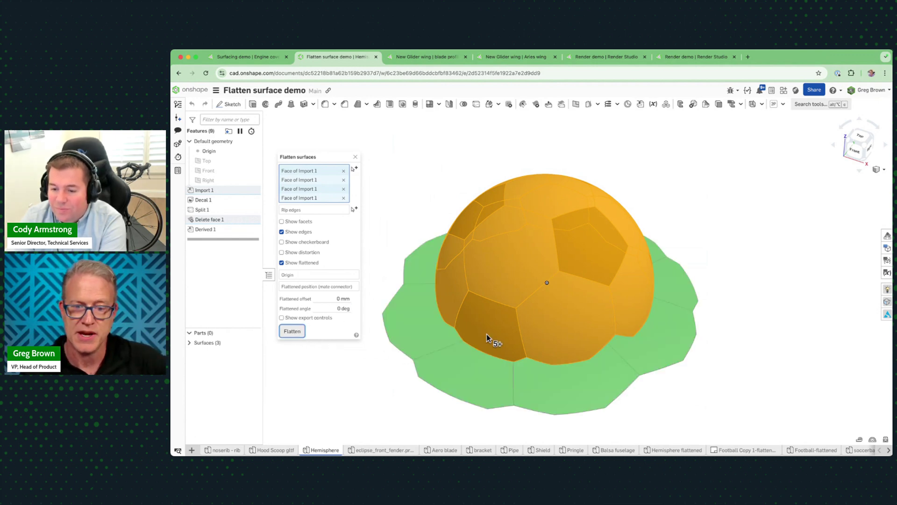
# Step: Compare the flattened pattern with the hemisphere from below, and show its distortion
pyautogui.moveTo(521, 322); pyautogui.dragTo(521, 318, button='middle')
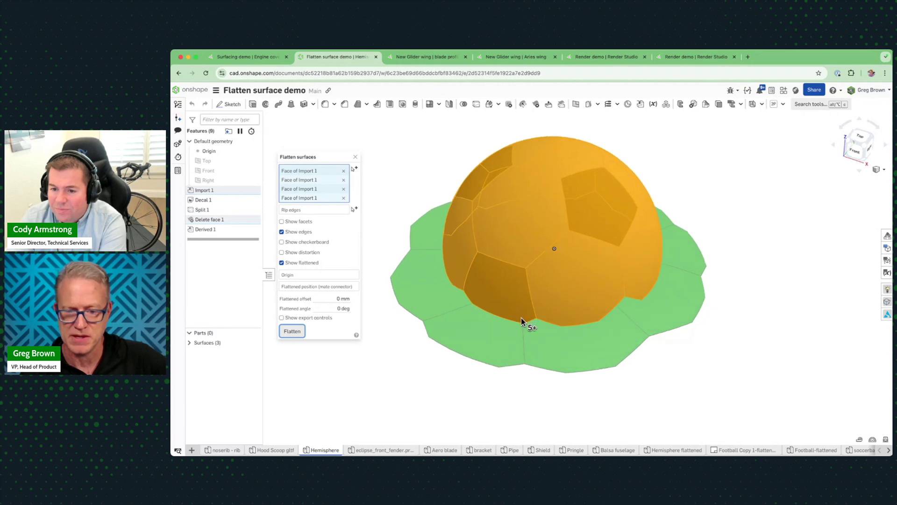
pyautogui.moveTo(521, 318); pyautogui.dragTo(568, 234, button='right')
pyautogui.scroll(2, 569, 234)
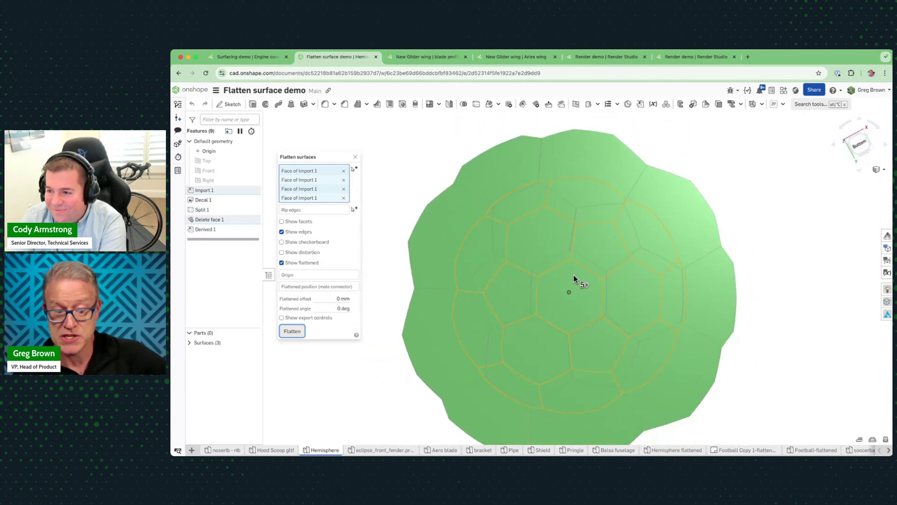
pyautogui.click(859, 144)
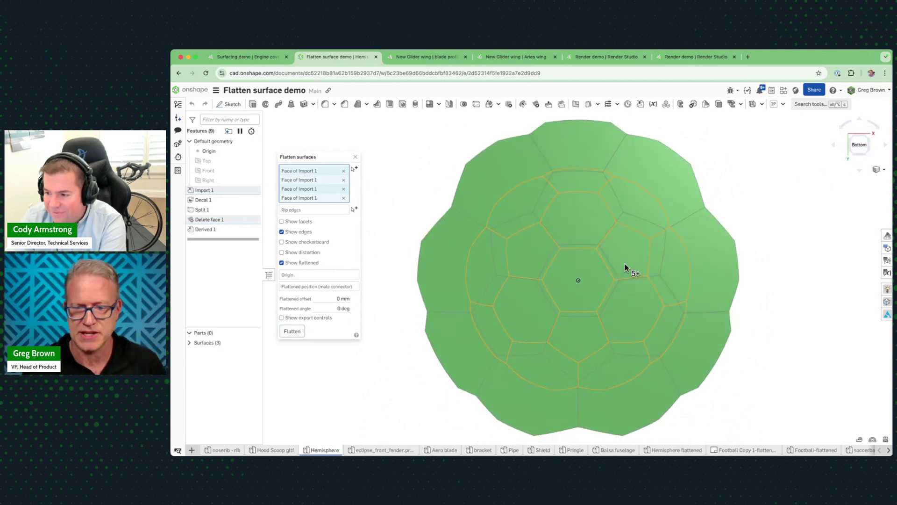
pyautogui.moveTo(568, 264); pyautogui.dragTo(606, 296, button='right')
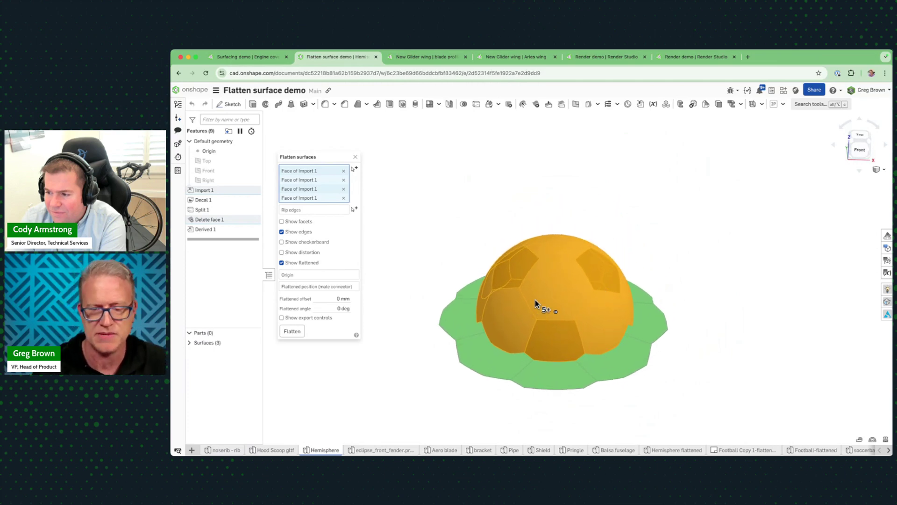
pyautogui.moveTo(532, 302); pyautogui.dragTo(563, 288, button='right')
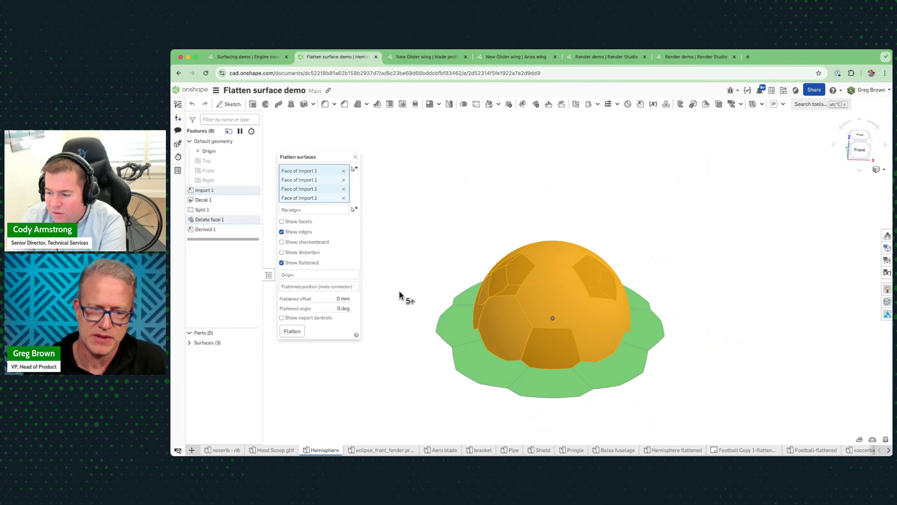
pyautogui.click(309, 257)
pyautogui.moveTo(505, 315); pyautogui.dragTo(519, 280, button='right')
pyautogui.moveTo(486, 327); pyautogui.dragTo(490, 231, button='right')
pyautogui.moveTo(590, 239); pyautogui.dragTo(573, 264, button='right')
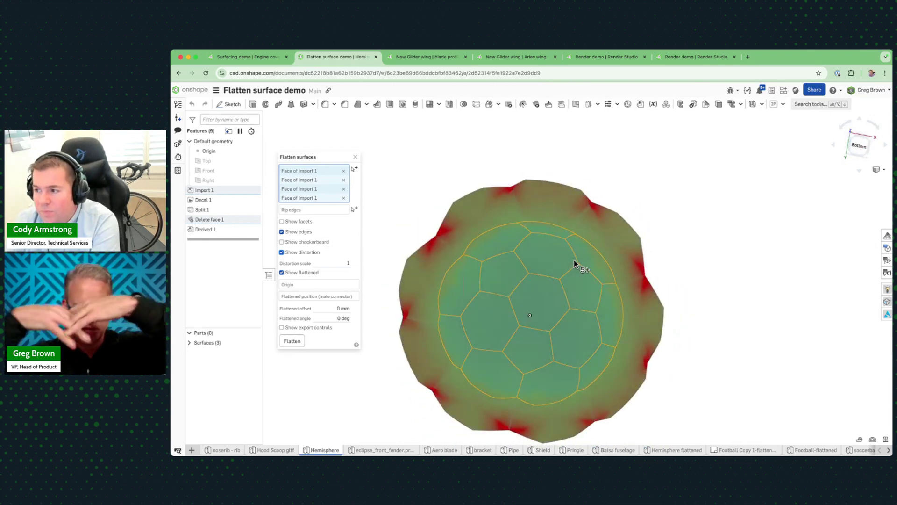
pyautogui.moveTo(567, 258); pyautogui.dragTo(579, 290, button='right')
# Step: Choose seam edges running from the hemisphere's rim up around the black pentagons as rip edges
pyautogui.click(348, 210)
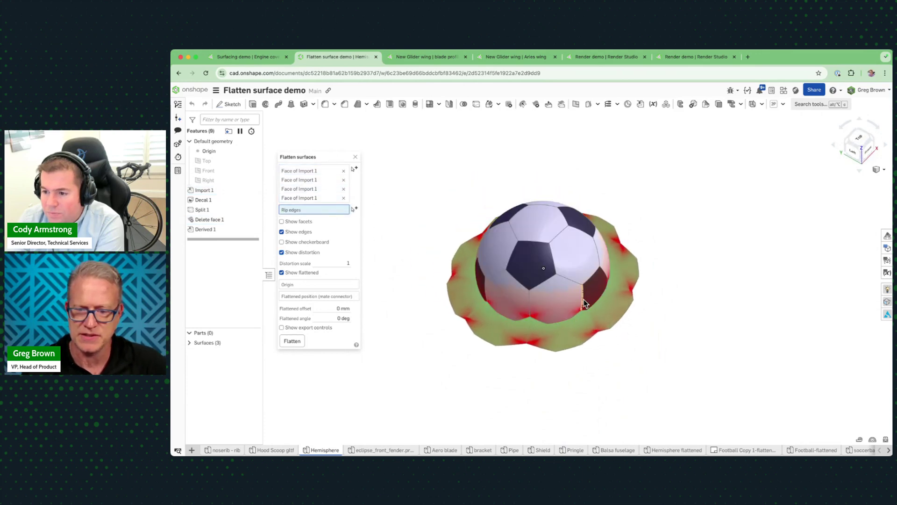
pyautogui.click(584, 302)
pyautogui.click(574, 281)
pyautogui.click(554, 266)
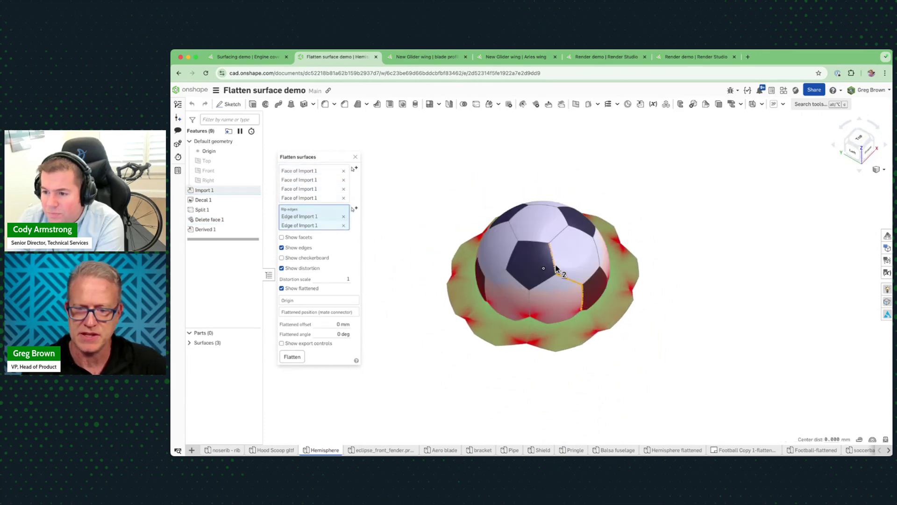
pyautogui.click(584, 228)
pyautogui.click(597, 252)
# Step: Add the matching panel seams around the next sides and back of the hemisphere to the rip edges
pyautogui.moveTo(625, 321); pyautogui.dragTo(566, 299, button='right')
pyautogui.click(574, 288)
pyautogui.click(597, 305)
pyautogui.click(605, 320)
pyautogui.click(540, 319)
pyautogui.click(622, 265)
pyautogui.click(631, 285)
pyautogui.moveTo(636, 303)
pyautogui.mouseDown(button='right')
pyautogui.moveTo(619, 298)
pyautogui.moveTo(662, 299)
pyautogui.moveTo(622, 296)
pyautogui.mouseUp(button='right')
pyautogui.click(622, 299)
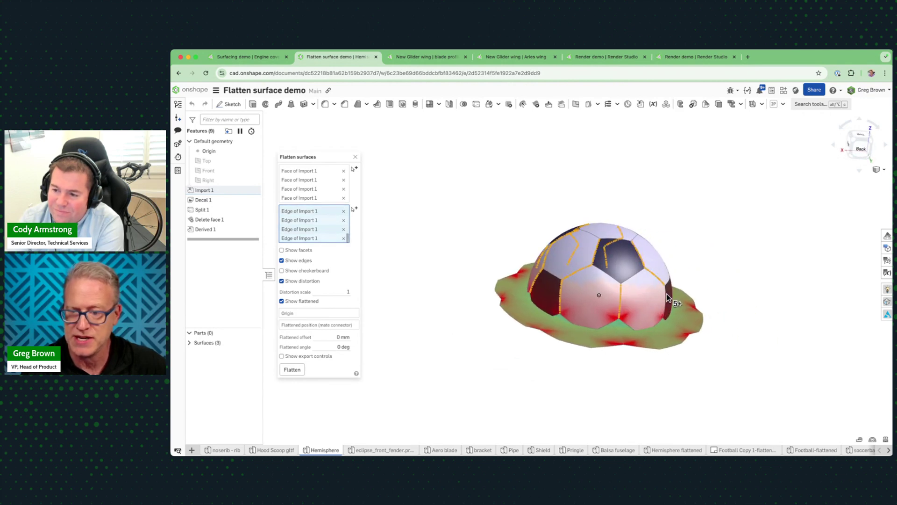
# Step: Add the last chain of three seam edges to the rip edges and flatten the hemisphere again
pyautogui.moveTo(713, 310); pyautogui.dragTo(693, 312, button='right')
pyautogui.moveTo(693, 312); pyautogui.dragTo(640, 297, button='middle')
pyautogui.click(621, 268)
pyautogui.click(613, 287)
pyautogui.click(601, 313)
pyautogui.moveTo(681, 324); pyautogui.dragTo(773, 164, button='right')
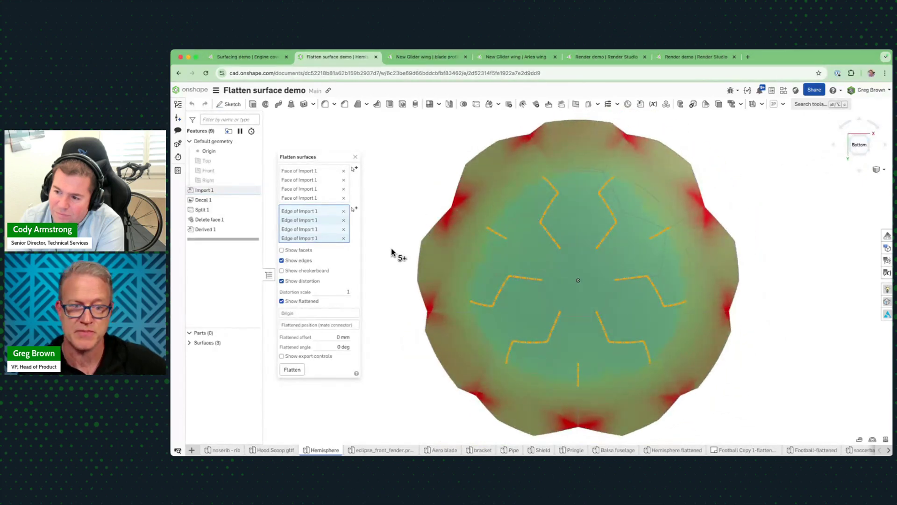
pyautogui.click(293, 370)
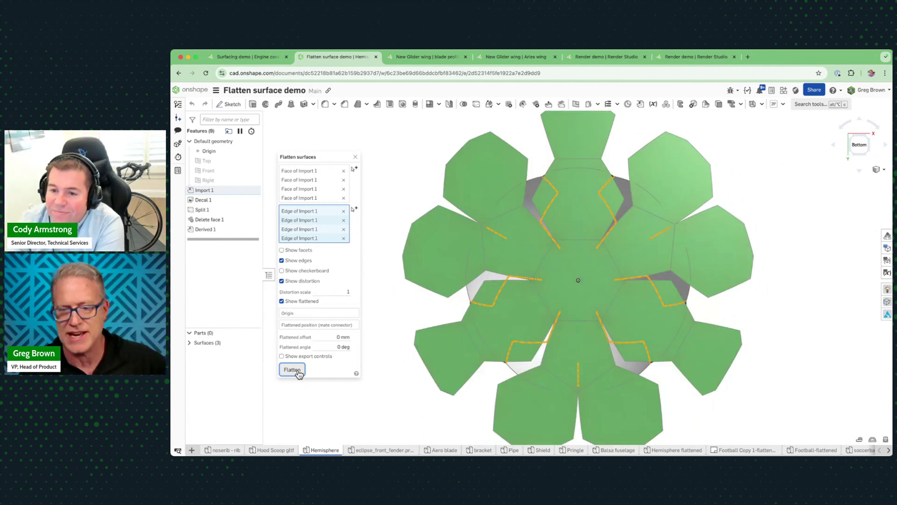
# Step: Show the checkerboard on the hemisphere and its ripped flat pattern, inspect both, and close the flattening analysis
pyautogui.moveTo(593, 302); pyautogui.dragTo(626, 332, button='right')
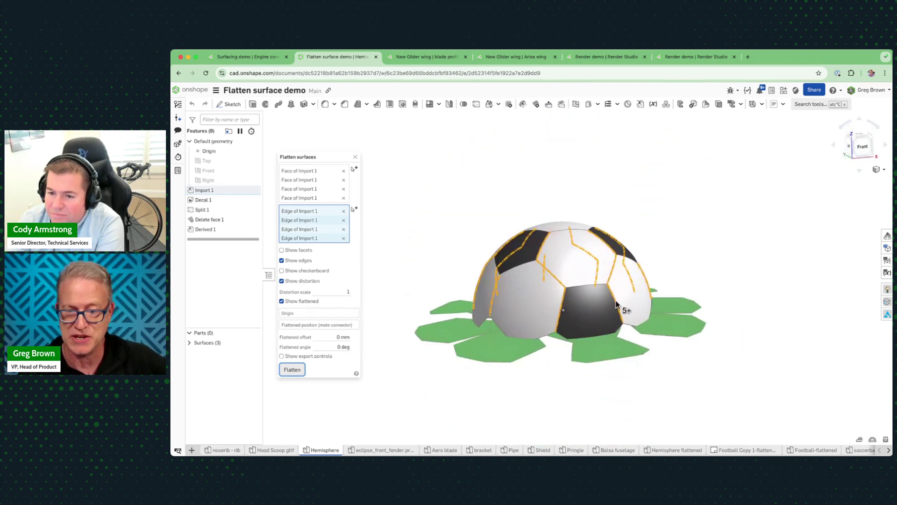
pyautogui.moveTo(545, 253); pyautogui.dragTo(585, 258, button='right')
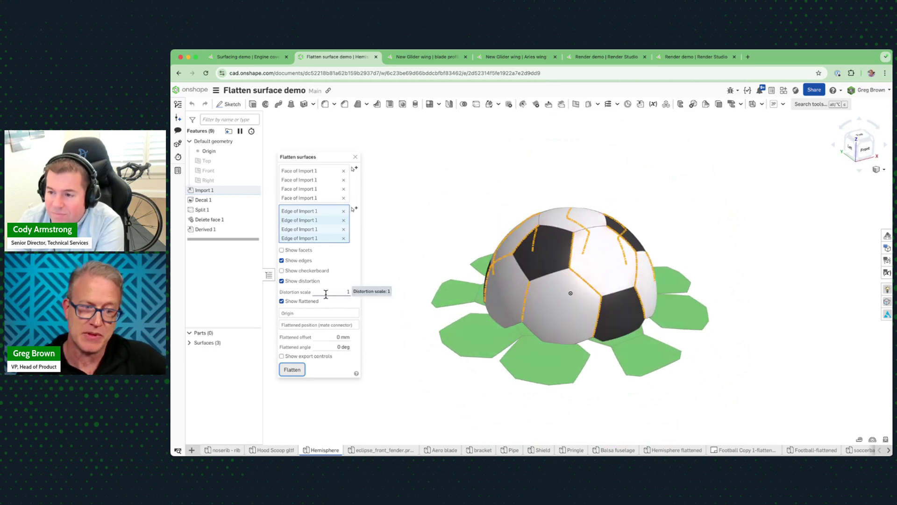
pyautogui.click(282, 270)
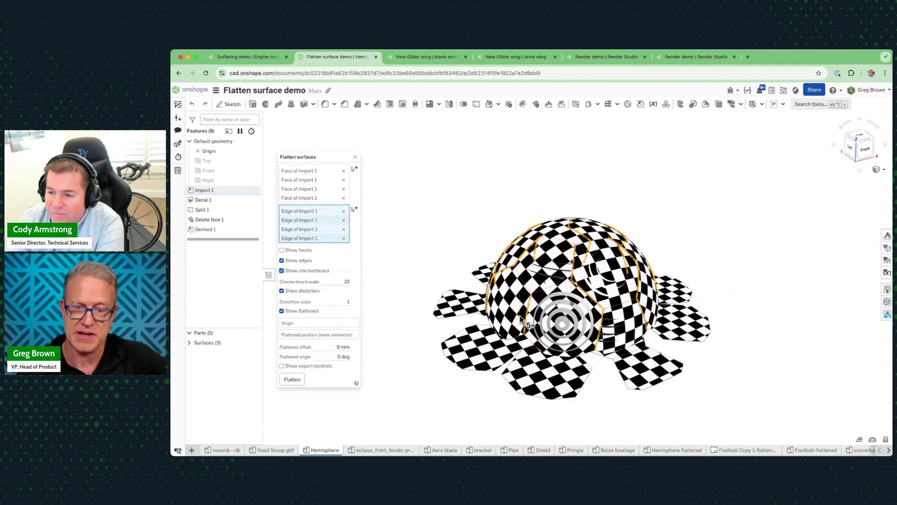
pyautogui.moveTo(619, 232); pyautogui.dragTo(687, 335, button='right')
pyautogui.moveTo(703, 272); pyautogui.dragTo(360, 151, button='right')
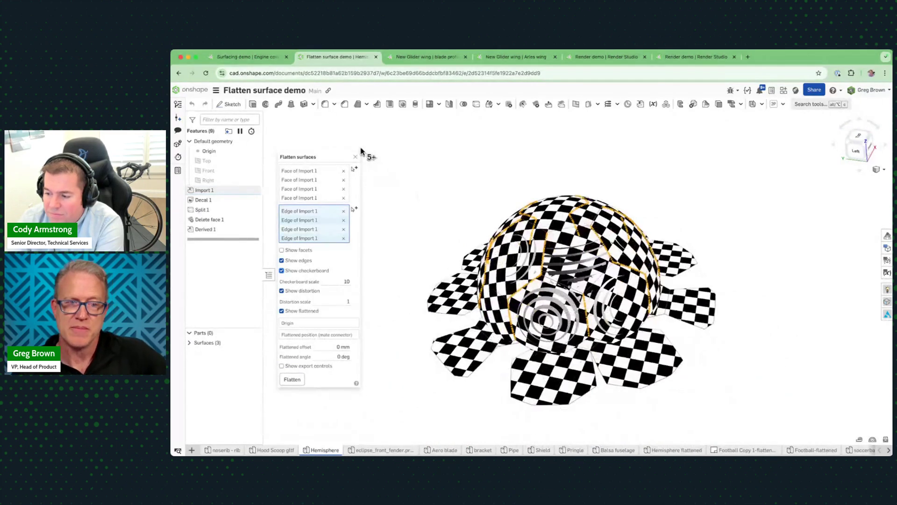
pyautogui.click(355, 157)
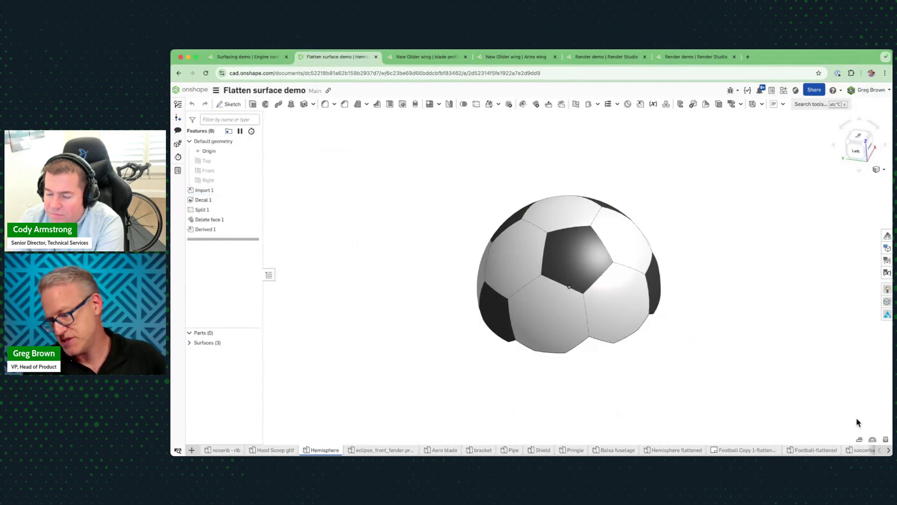
pyautogui.click(873, 440)
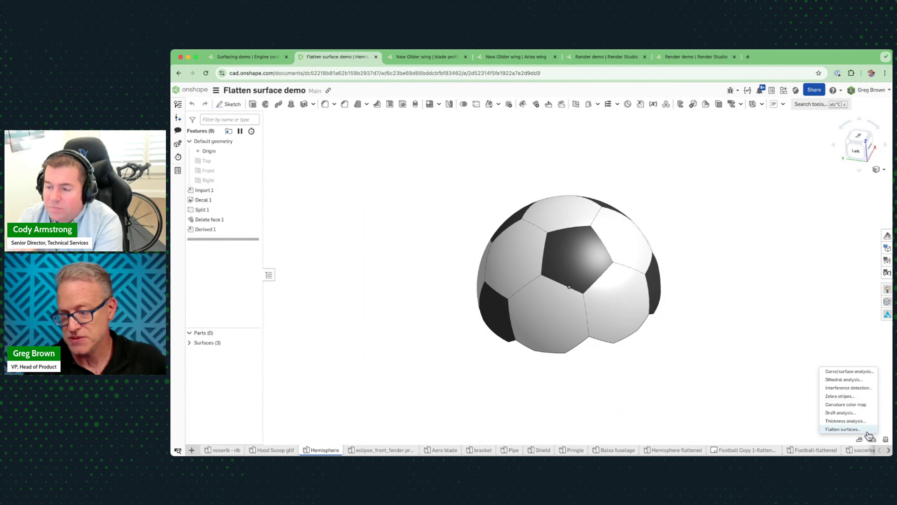
pyautogui.click(656, 377)
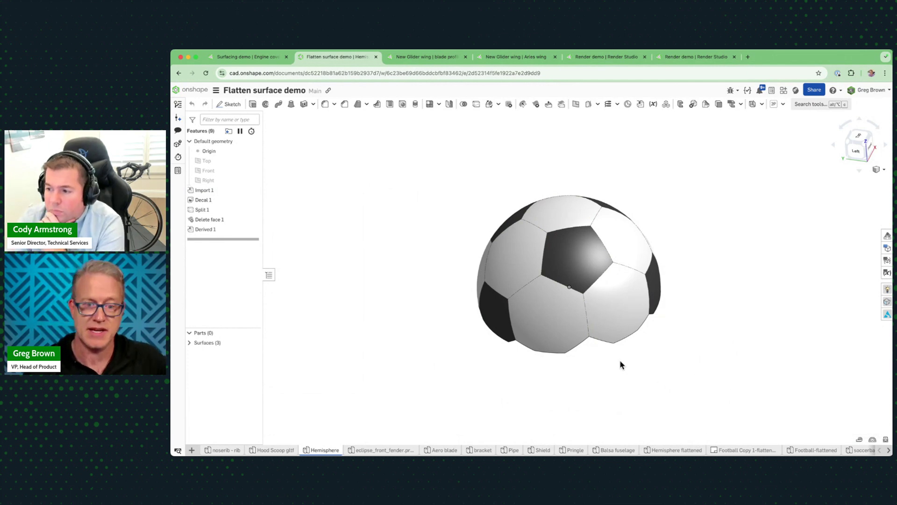
# Step: Switch to the New Glider wing document's blade profiles - DEMO studio and examine its five profile curves
pyautogui.click(427, 60)
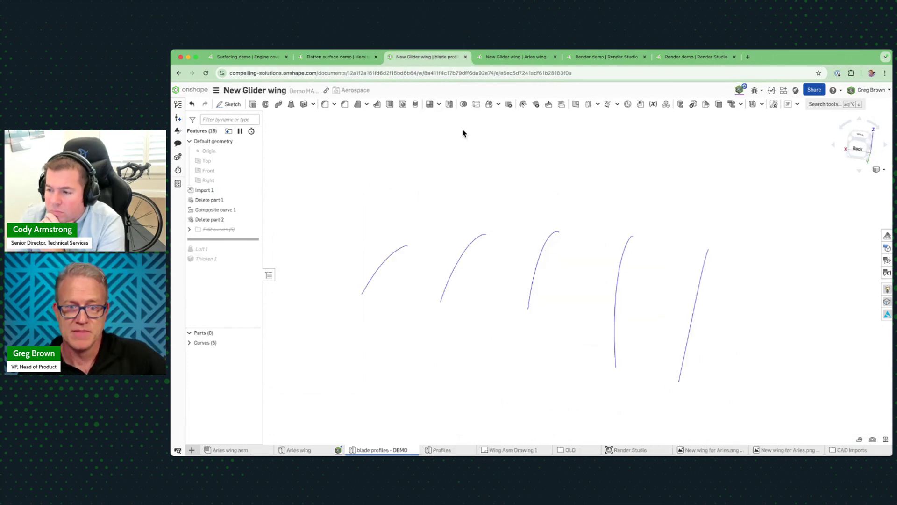
pyautogui.moveTo(481, 186)
pyautogui.mouseDown(button='right')
pyautogui.moveTo(476, 168)
pyautogui.moveTo(467, 175)
pyautogui.mouseUp(button='right')
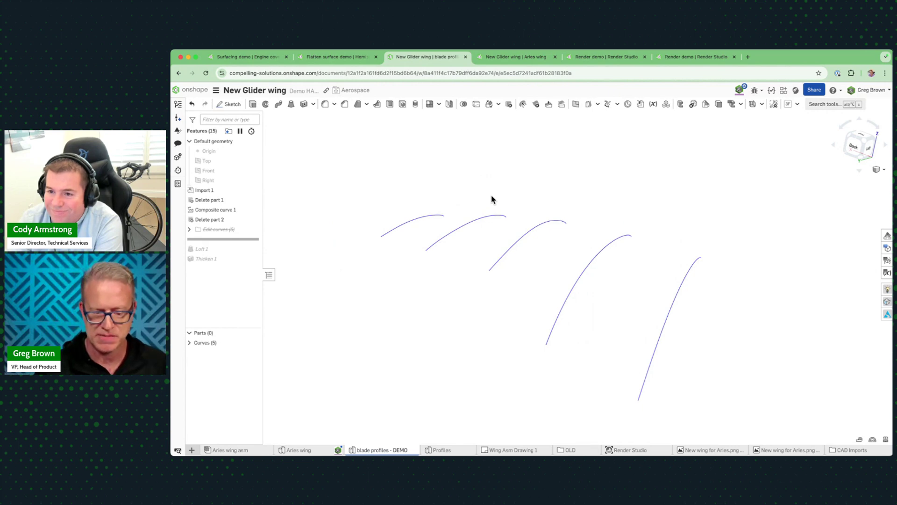
pyautogui.moveTo(492, 200); pyautogui.dragTo(544, 198, button='right')
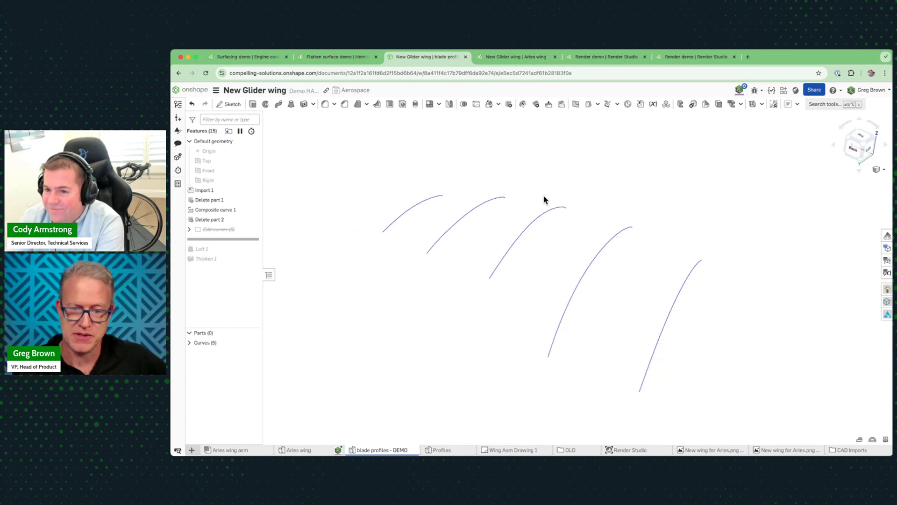
pyautogui.click(679, 289)
pyautogui.click(598, 259)
pyautogui.click(536, 249)
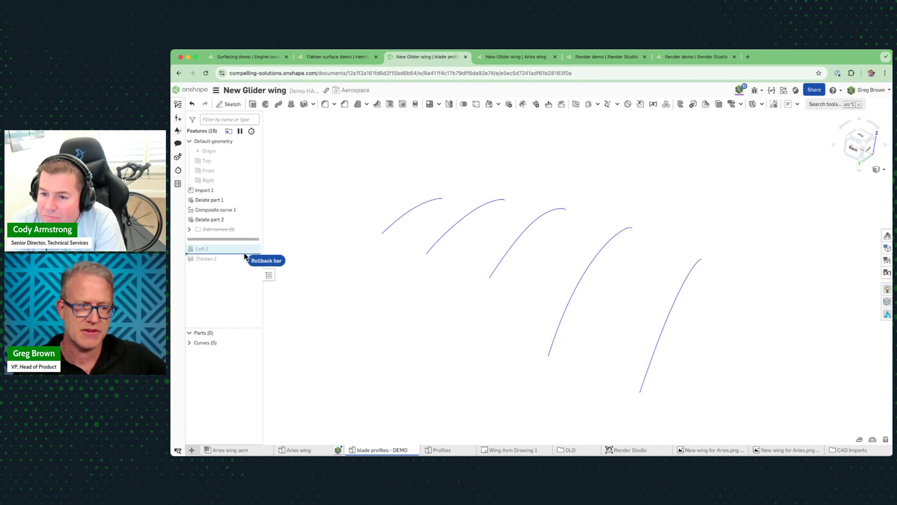
# Step: Roll the feature history forward to include Loft 1 and check the blade surface with zebra stripes
pyautogui.moveTo(462, 260); pyautogui.dragTo(517, 273, button='right')
pyautogui.moveTo(617, 325); pyautogui.dragTo(649, 352, button='right')
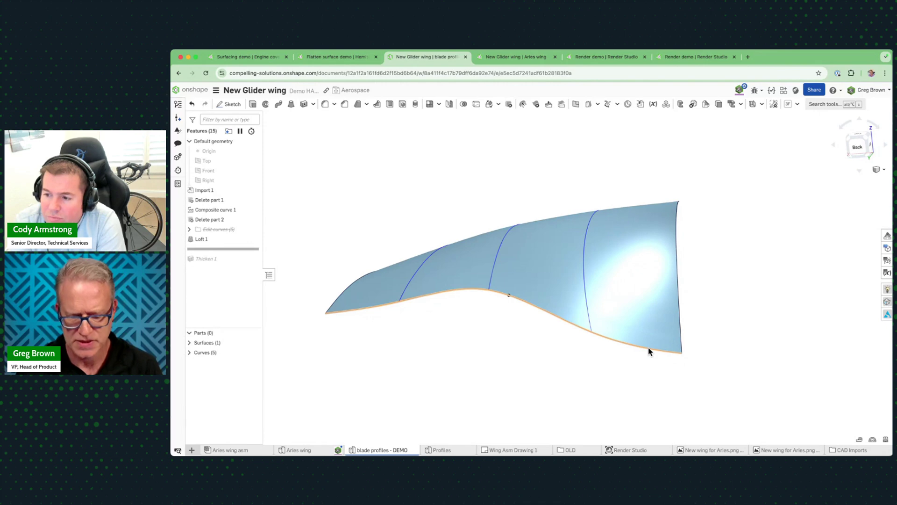
pyautogui.moveTo(701, 300); pyautogui.dragTo(702, 306, button='right')
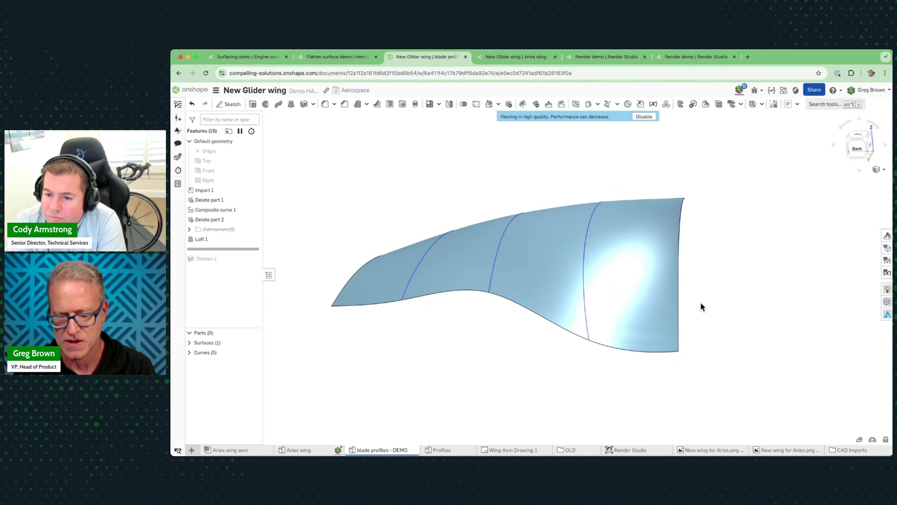
pyautogui.hotkey('shift', 'z')
pyautogui.moveTo(701, 307); pyautogui.dragTo(689, 353, button='right')
pyautogui.moveTo(657, 319); pyautogui.dragTo(710, 335, button='right')
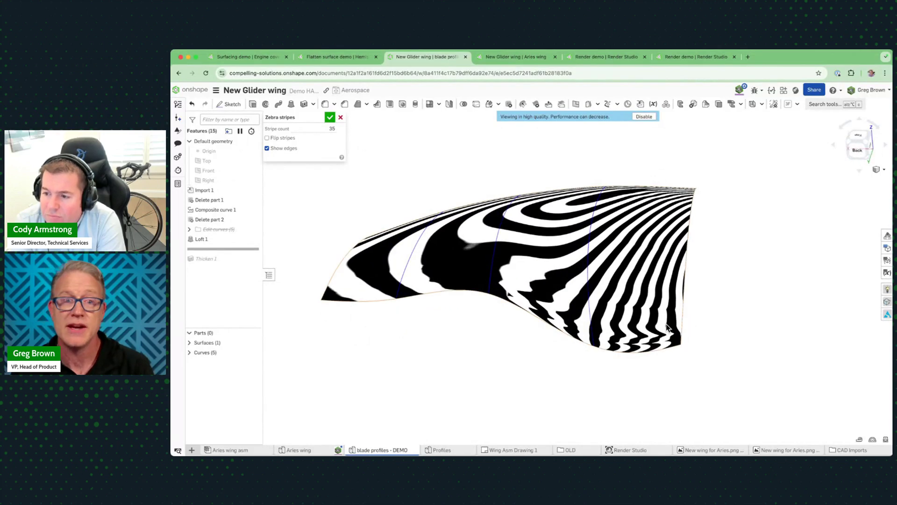
pyautogui.click(340, 117)
# Step: Roll the feature history forward to include Thicken 1 and examine the thickened blade's wavy lower edge
pyautogui.moveTo(461, 194)
pyautogui.mouseDown(button='right')
pyautogui.moveTo(513, 238)
pyautogui.moveTo(510, 253)
pyautogui.mouseUp(button='right')
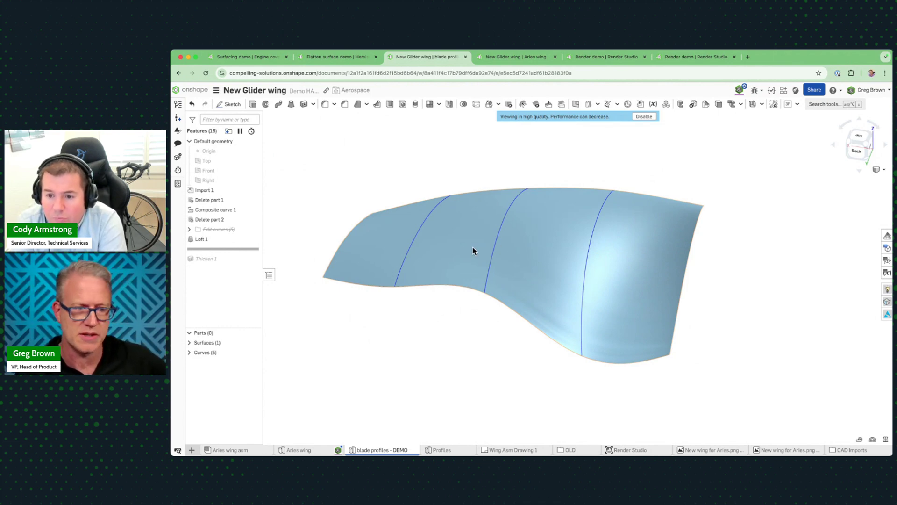
pyautogui.moveTo(222, 250); pyautogui.dragTo(221, 264)
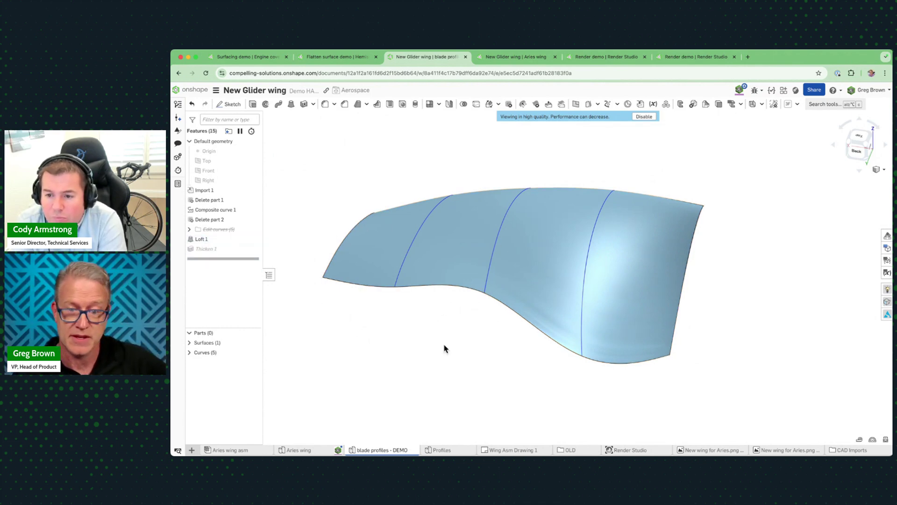
pyautogui.moveTo(451, 338); pyautogui.dragTo(453, 327, button='right')
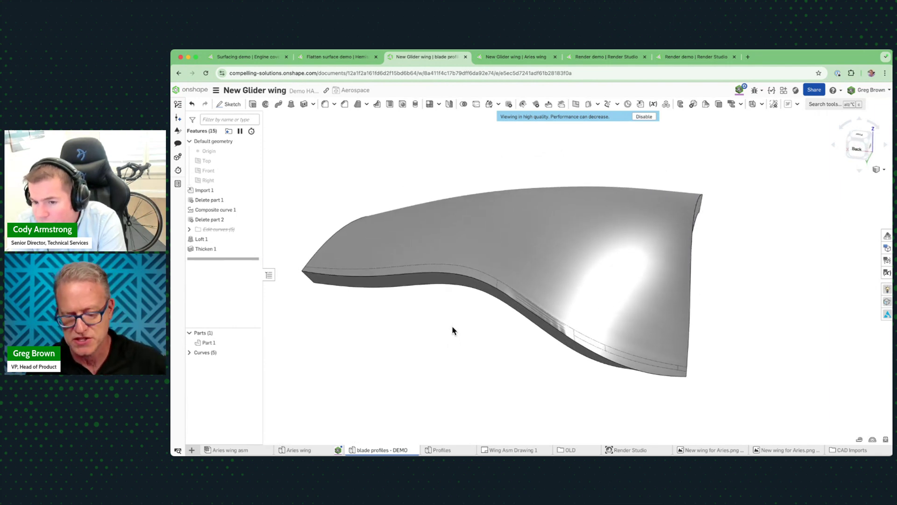
pyautogui.moveTo(453, 330); pyautogui.dragTo(552, 310, button='right')
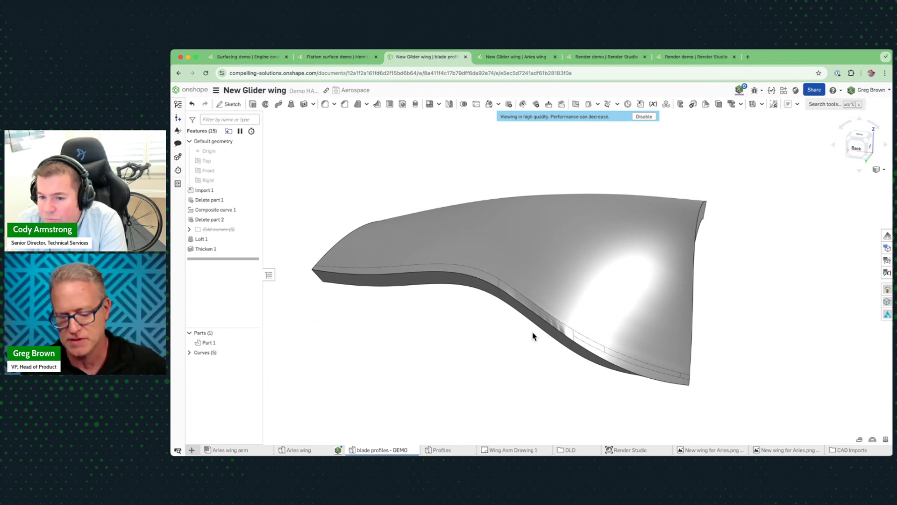
pyautogui.moveTo(533, 333); pyautogui.dragTo(537, 330, button='right')
pyautogui.scroll(5, 535, 328)
pyautogui.scroll(-2, 540, 330)
pyautogui.moveTo(540, 328); pyautogui.dragTo(535, 329, button='right')
pyautogui.scroll(-5, 535, 328)
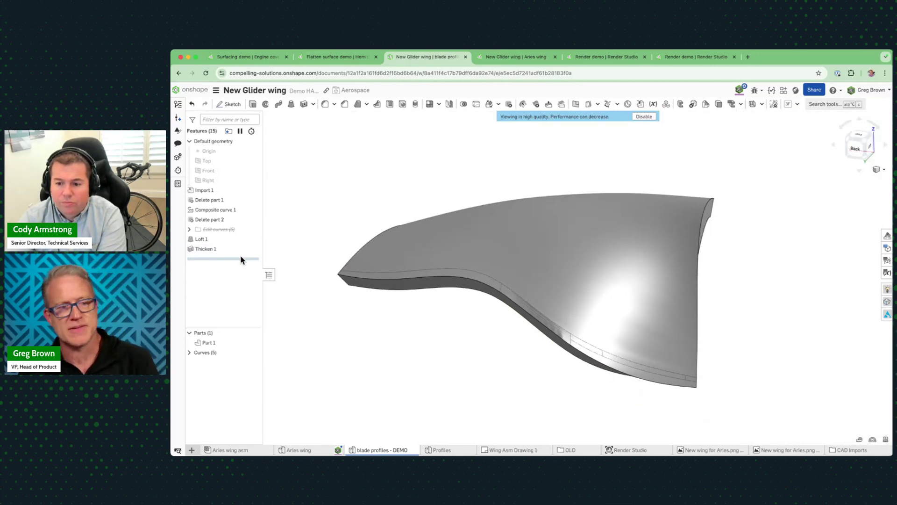
# Step: Roll the feature history back to before Loft 1 and start an Edit curve on the fourth blade profile curve
pyautogui.moveTo(241, 261); pyautogui.dragTo(243, 238)
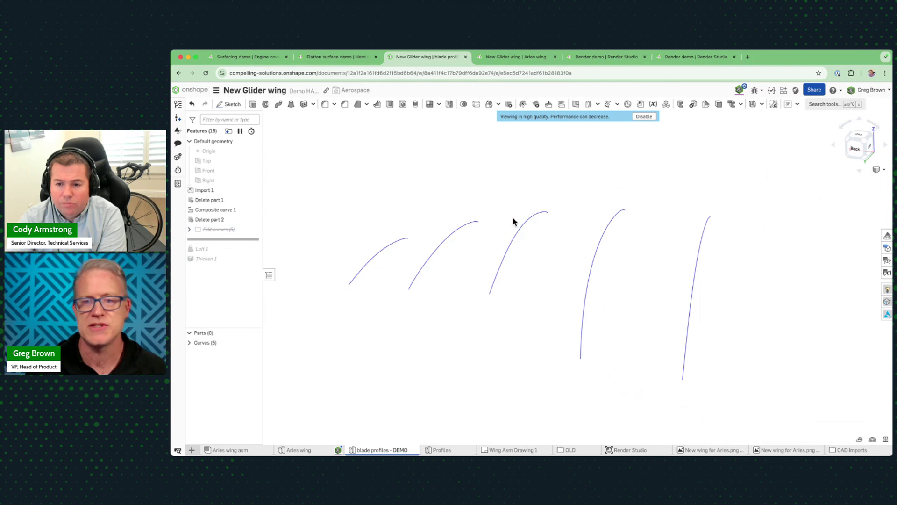
pyautogui.click(617, 104)
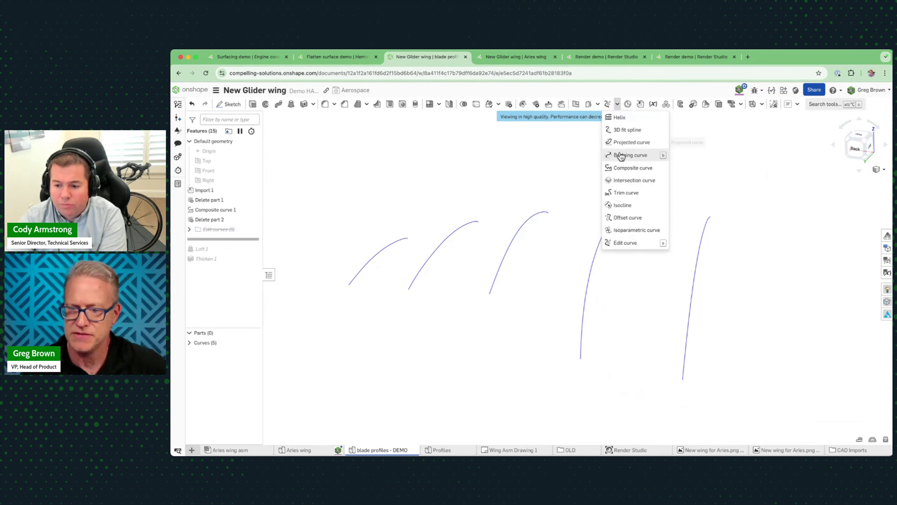
pyautogui.click(630, 244)
pyautogui.moveTo(551, 254)
pyautogui.mouseDown(button='right')
pyautogui.moveTo(538, 241)
pyautogui.moveTo(551, 253)
pyautogui.mouseUp(button='right')
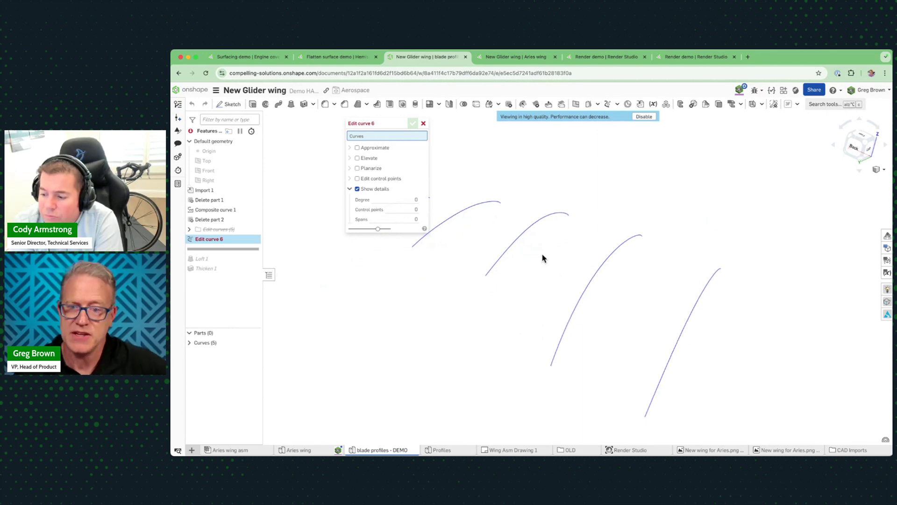
pyautogui.click(596, 280)
pyautogui.moveTo(625, 290)
pyautogui.mouseDown(button='right')
pyautogui.moveTo(601, 284)
pyautogui.moveTo(625, 289)
pyautogui.mouseUp(button='right')
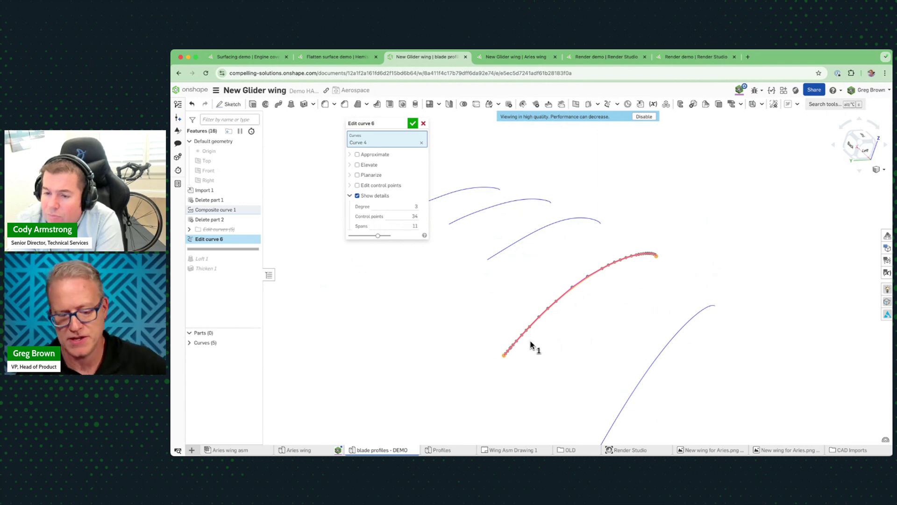
# Step: Approximate the selected curve with target degree 5 and tolerance 0.1 mm, keeping its start and end derivatives
pyautogui.click(357, 155)
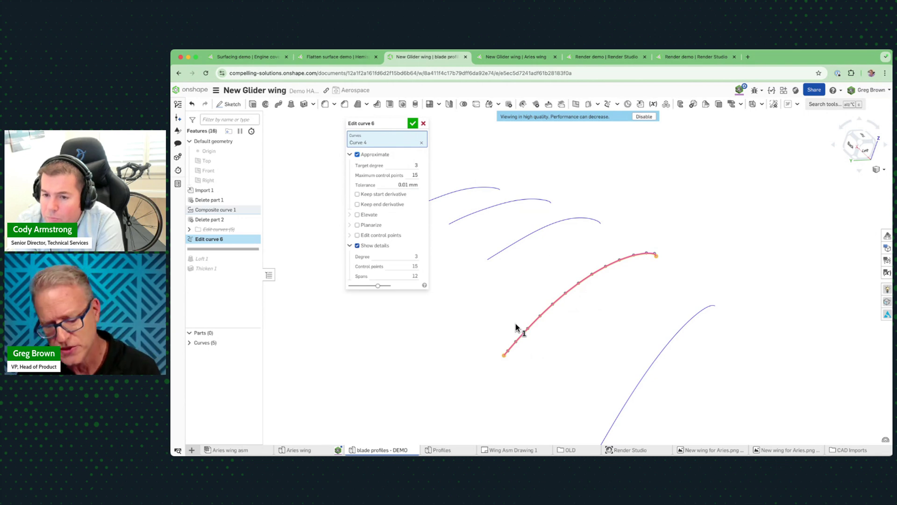
pyautogui.click(416, 164)
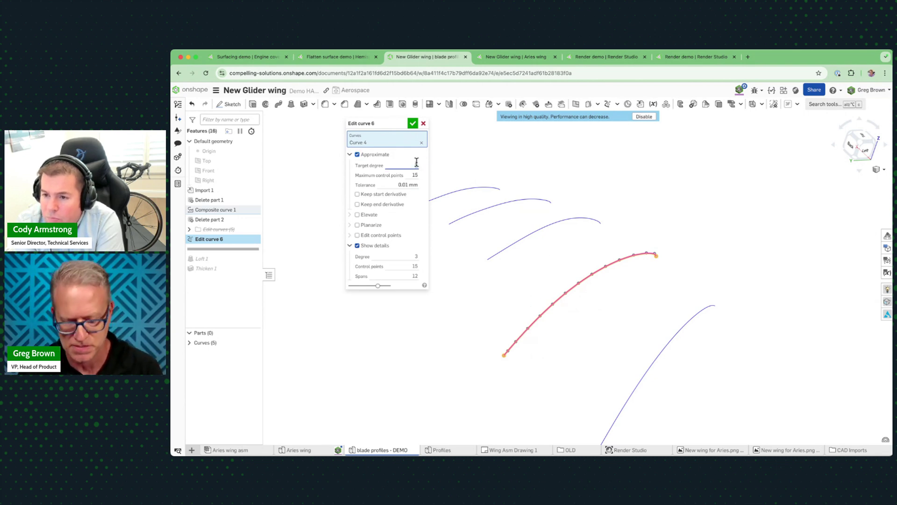
pyautogui.write('5')
pyautogui.click(400, 185)
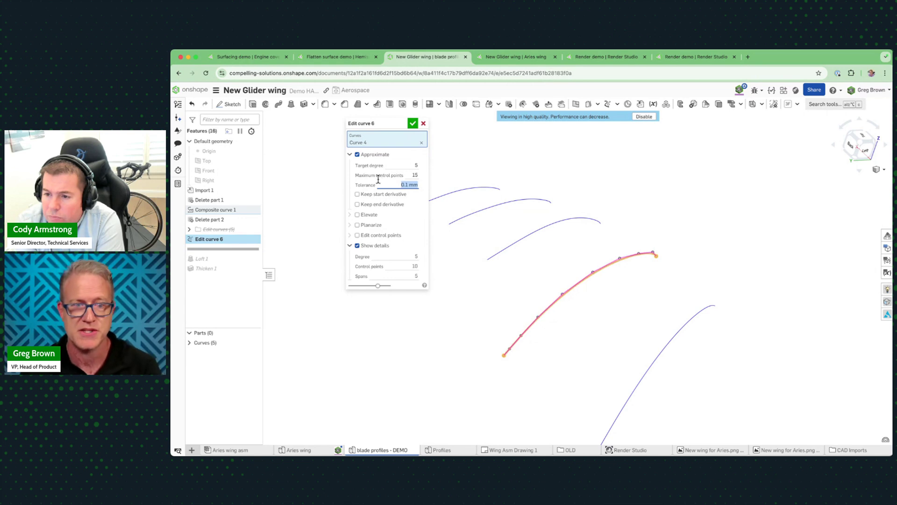
pyautogui.click(378, 194)
pyautogui.click(377, 204)
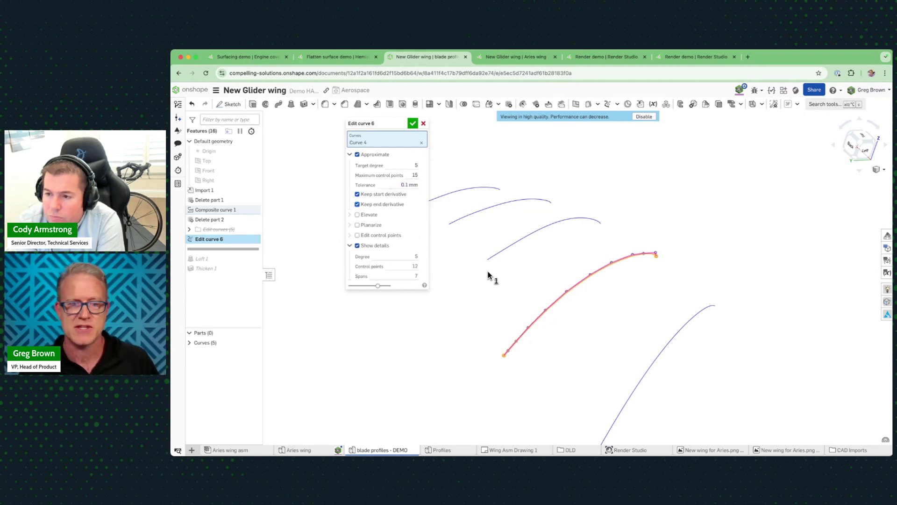
pyautogui.moveTo(552, 278); pyautogui.dragTo(547, 273, button='right')
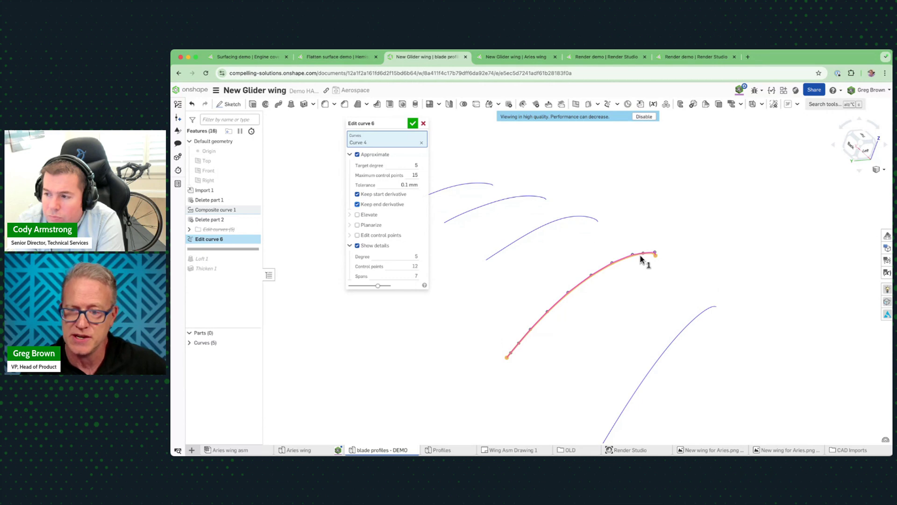
# Step: Offset control point 9 near the curve's upper end by 0.2 mm in Z
pyautogui.click(644, 253)
pyautogui.scroll(5, 654, 240)
pyautogui.moveTo(642, 249); pyautogui.dragTo(644, 245)
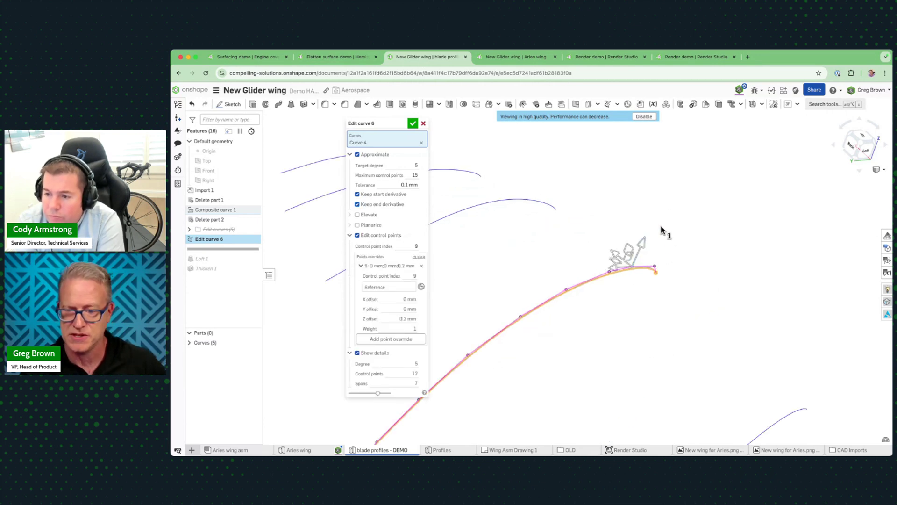
# Step: Show curvature combs while adjusting the control point to offsets of -0.2 mm in Y and 0.1 mm in Z, and cancel the curve edit
pyautogui.hotkey('shift', 'c')
pyautogui.scroll(-3, 626, 270)
pyautogui.moveTo(625, 274); pyautogui.dragTo(625, 276)
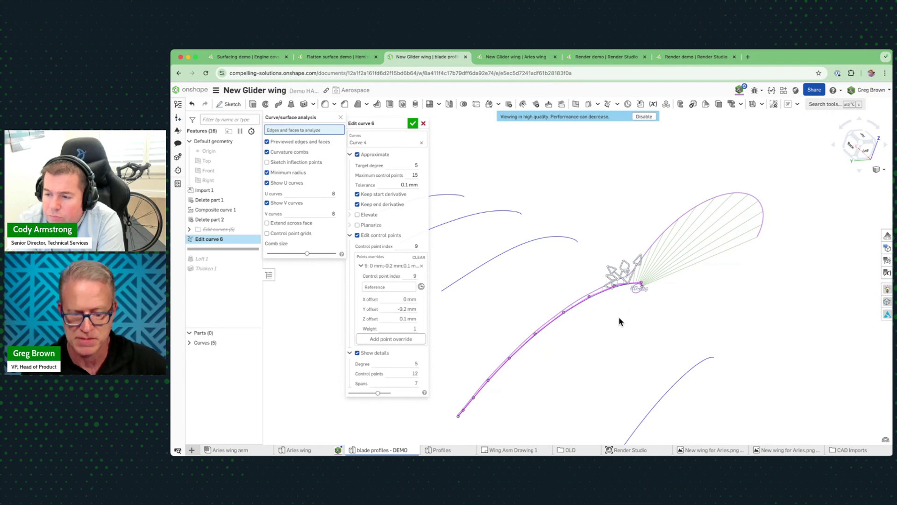
pyautogui.click(350, 235)
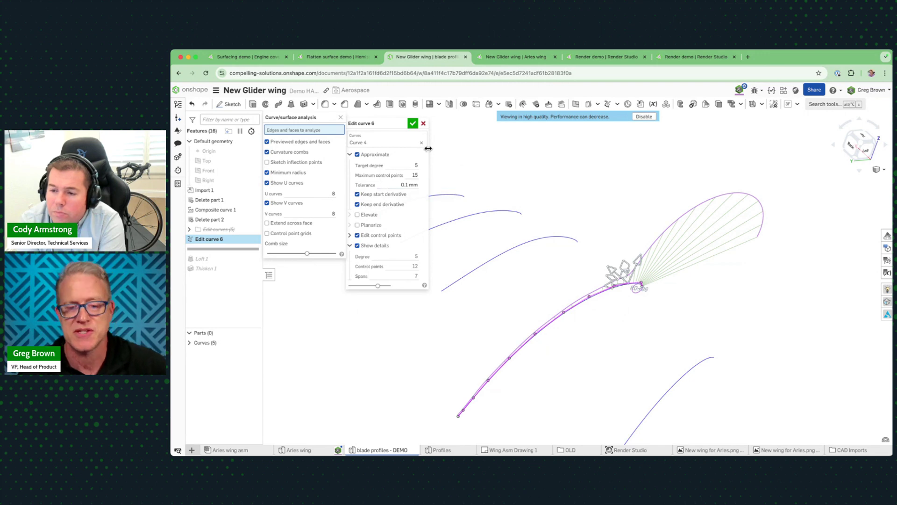
pyautogui.click(424, 124)
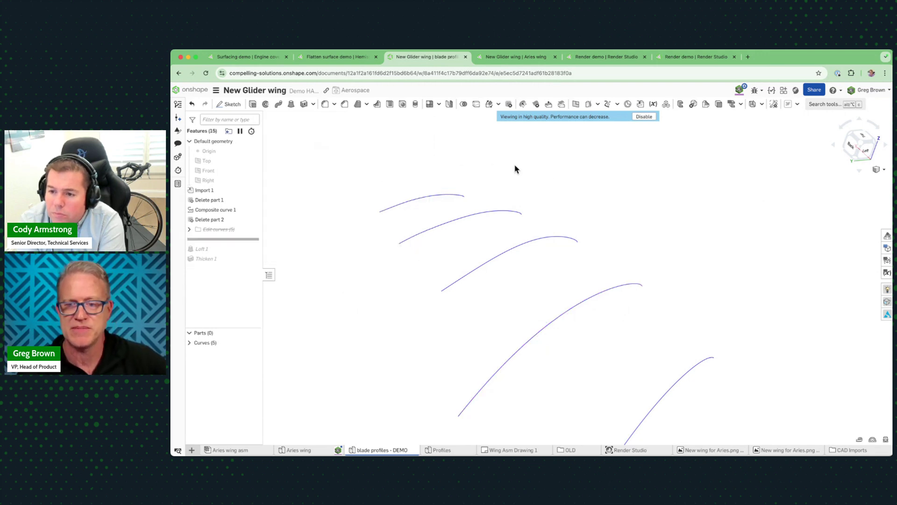
# Step: Roll the feature history forward past Thicken 1 and inspect the blade's lower edge
pyautogui.scroll(-4, 604, 229)
pyautogui.moveTo(605, 229); pyautogui.dragTo(560, 230, button='right')
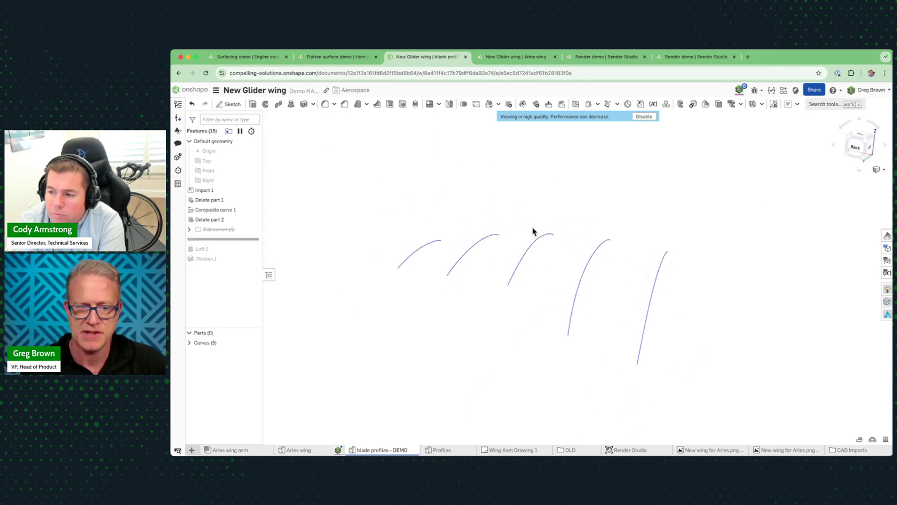
pyautogui.moveTo(213, 239); pyautogui.dragTo(215, 259)
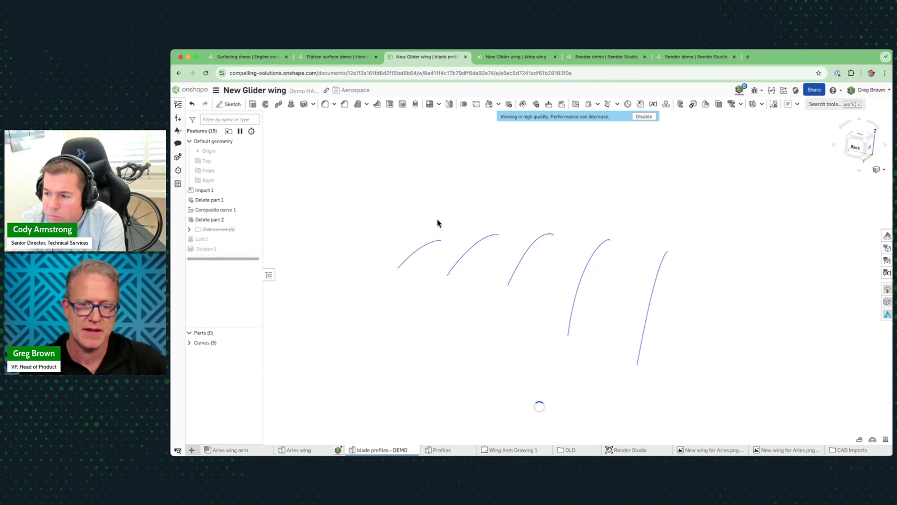
pyautogui.moveTo(472, 202); pyautogui.dragTo(473, 209, button='right')
pyautogui.scroll(2, 499, 282)
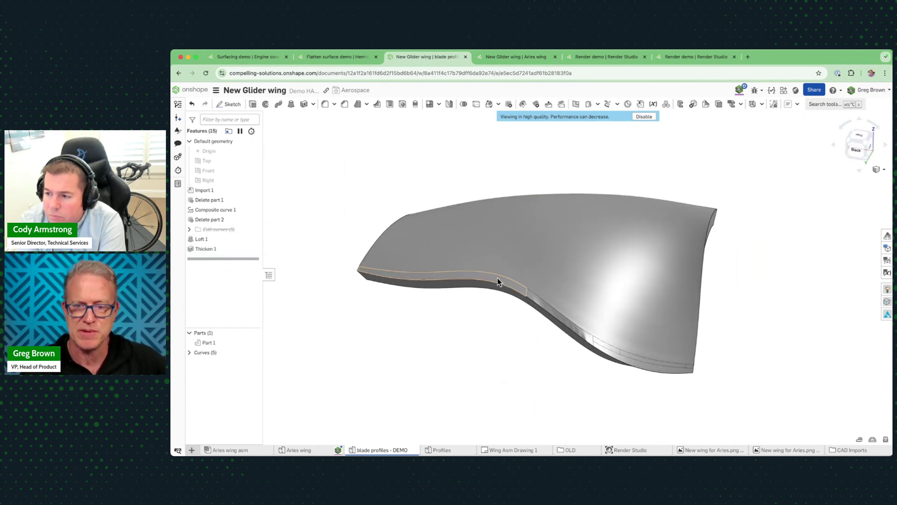
pyautogui.scroll(2, 498, 280)
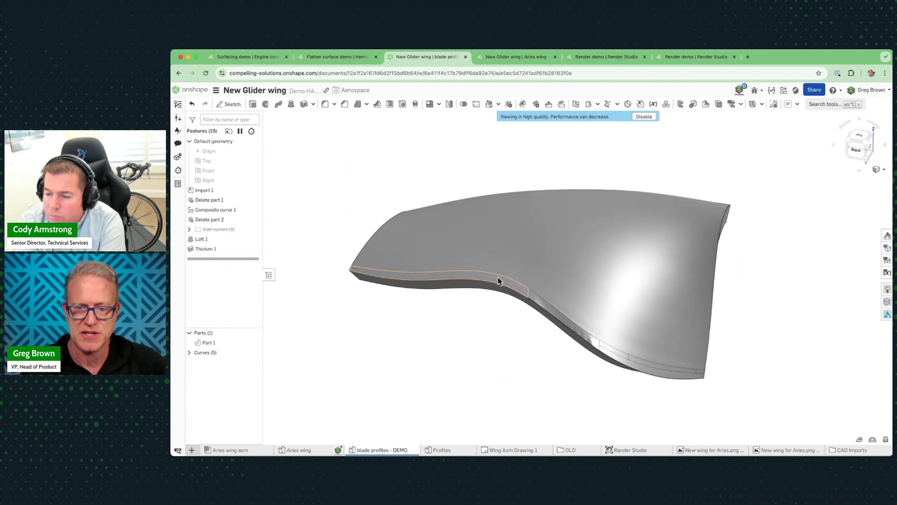
# Step: Expand the Edit curves folder and unsuppress it so the loft uses the edited profile curves
pyautogui.rightClick(214, 232)
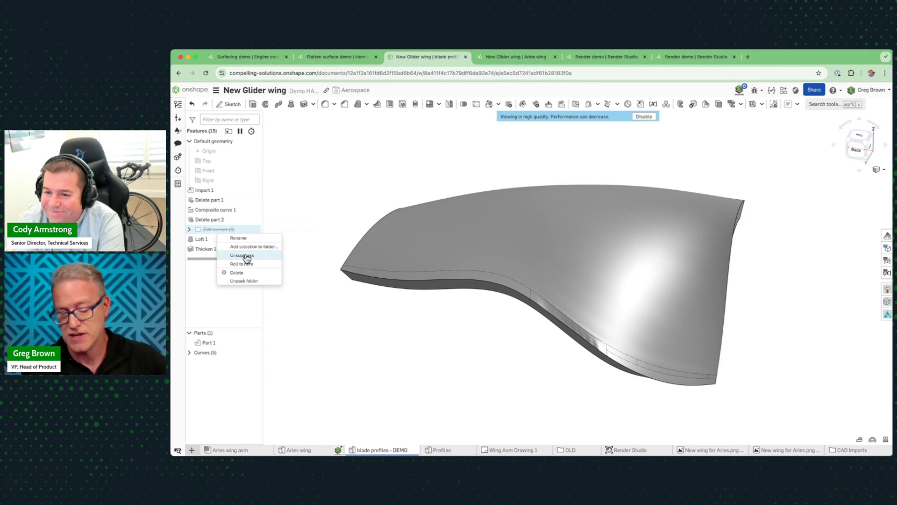
pyautogui.click(306, 214)
pyautogui.click(190, 230)
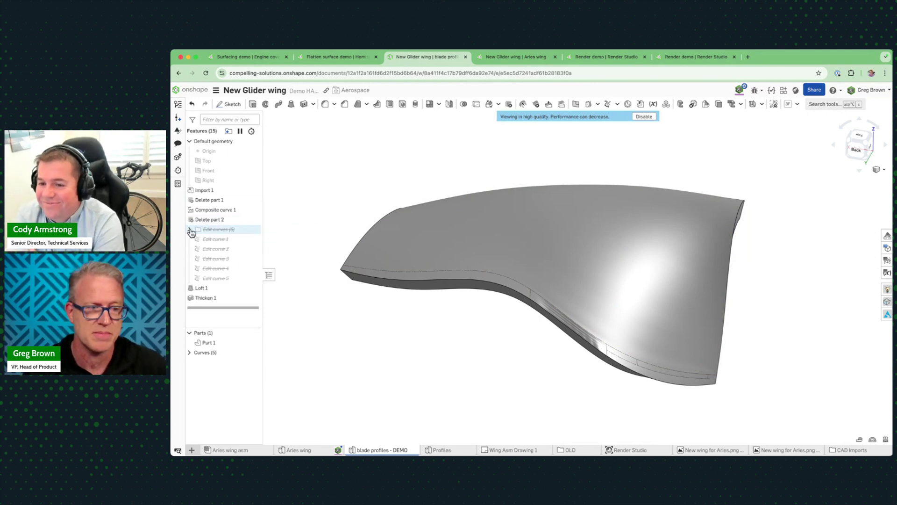
pyautogui.rightClick(233, 231)
pyautogui.click(273, 256)
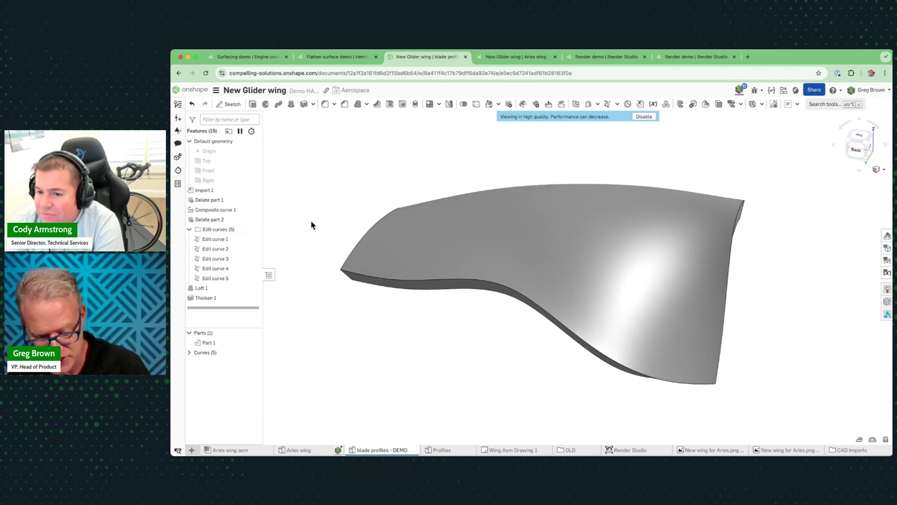
# Step: Apply zebra stripes to the rebuilt blade, turn it to view the upper surface, and close the zebra settings
pyautogui.hotkey('shift', 'z')
pyautogui.moveTo(534, 249); pyautogui.dragTo(583, 269, button='right')
pyautogui.click(330, 117)
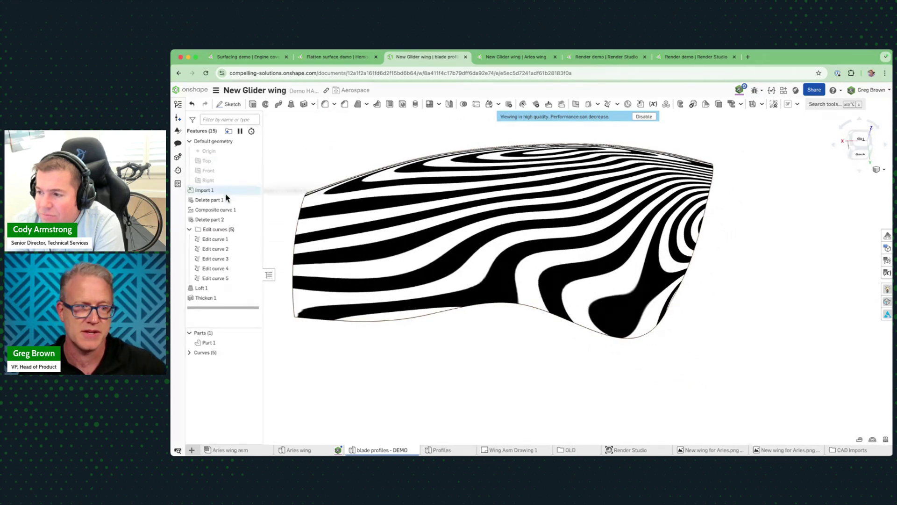
# Step: Suppress and unsuppress the Edit curves folder to compare the blade's zebra stripes, and inspect the surface from the back
pyautogui.rightClick(223, 230)
pyautogui.click(260, 253)
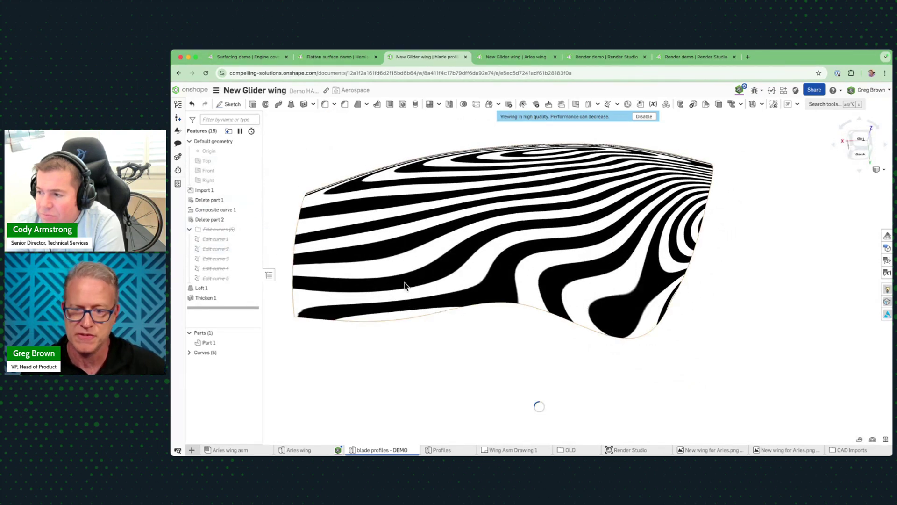
pyautogui.rightClick(216, 230)
pyautogui.click(255, 256)
pyautogui.moveTo(455, 325); pyautogui.dragTo(494, 258, button='right')
pyautogui.moveTo(488, 309); pyautogui.dragTo(484, 314, button='right')
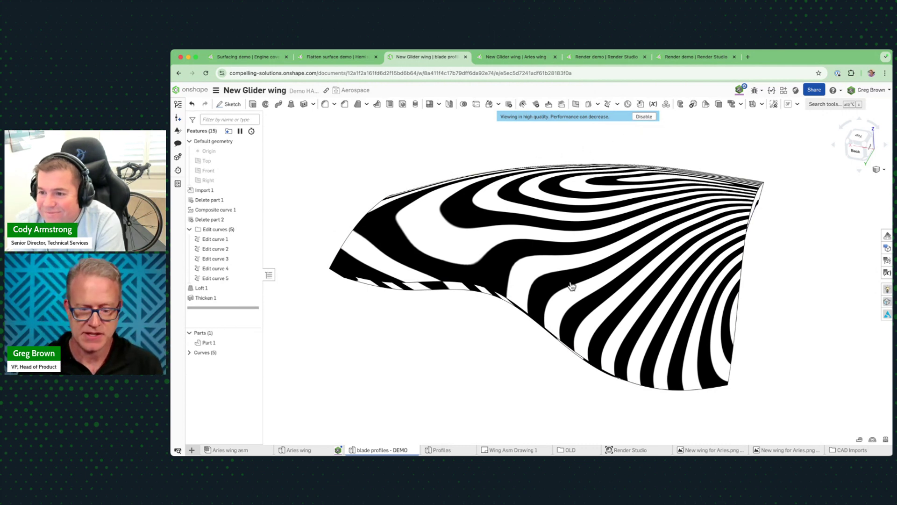
# Step: Switch to the slide presentation and advance past the Surfacing Nominees slide
pyautogui.press('super+Tab')
pyautogui.press('Right')
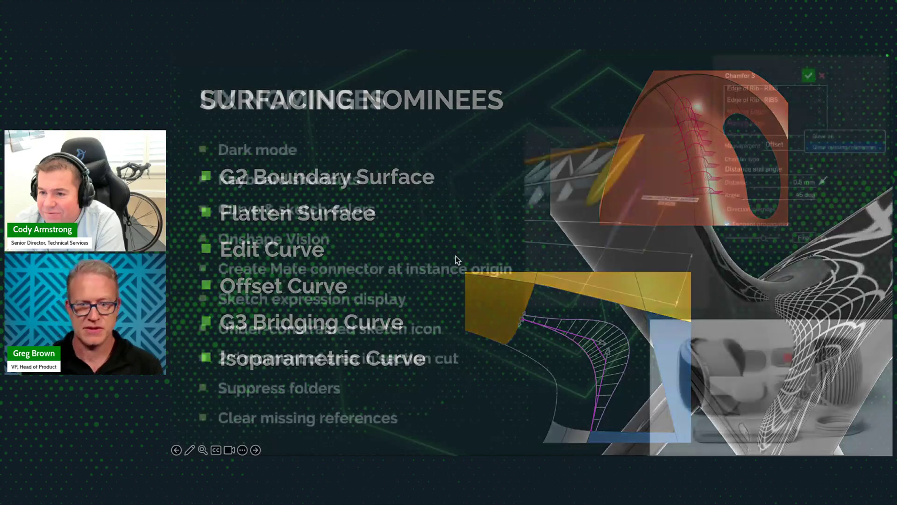